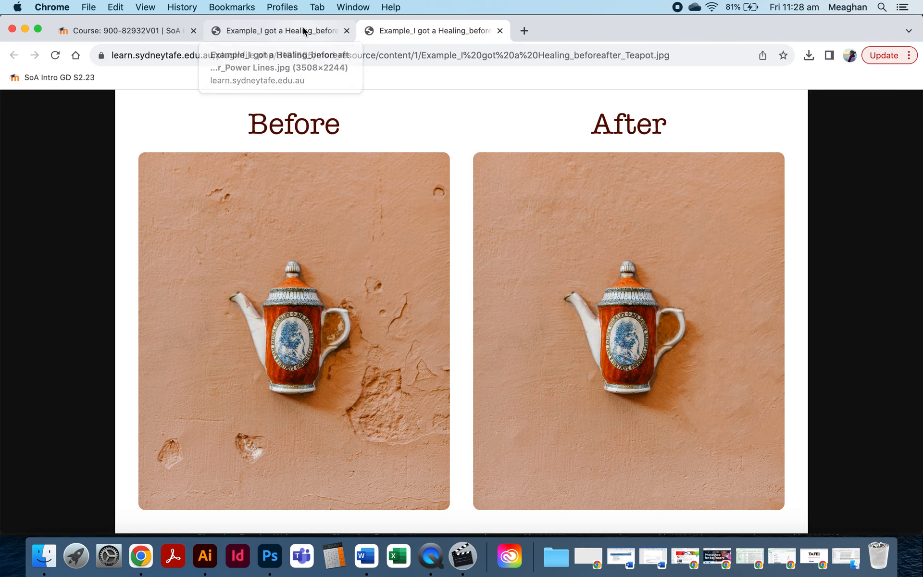
# Compare the before-and-after healing examples and browse to the I got a Healing section of the course page.
pyautogui.click(303, 29)
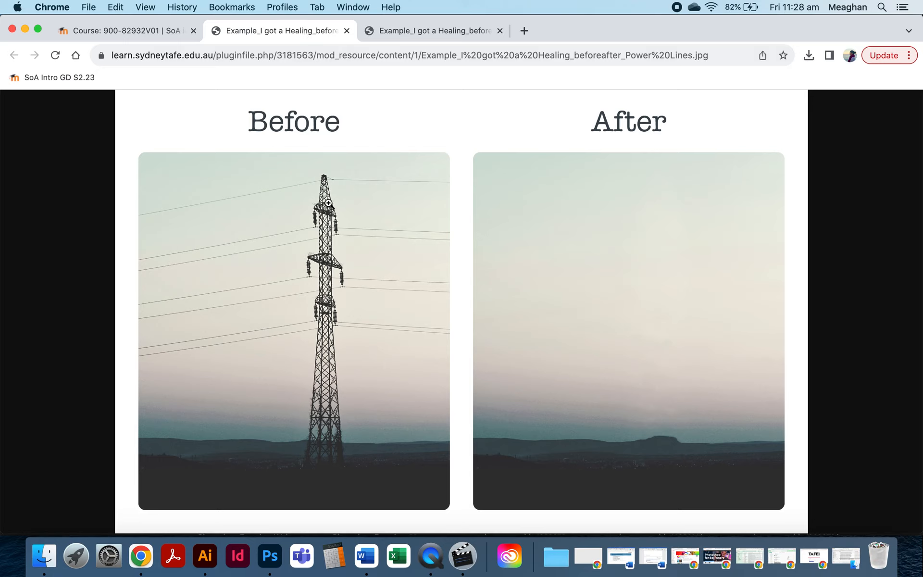
pyautogui.click(150, 32)
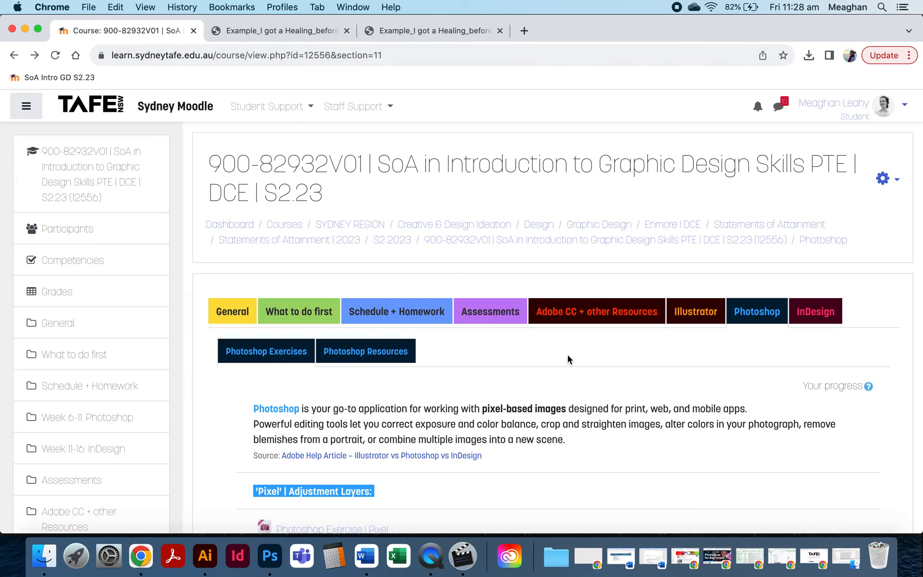
pyautogui.scroll(-1, 267, 423)
pyautogui.scroll(-20, 268, 423)
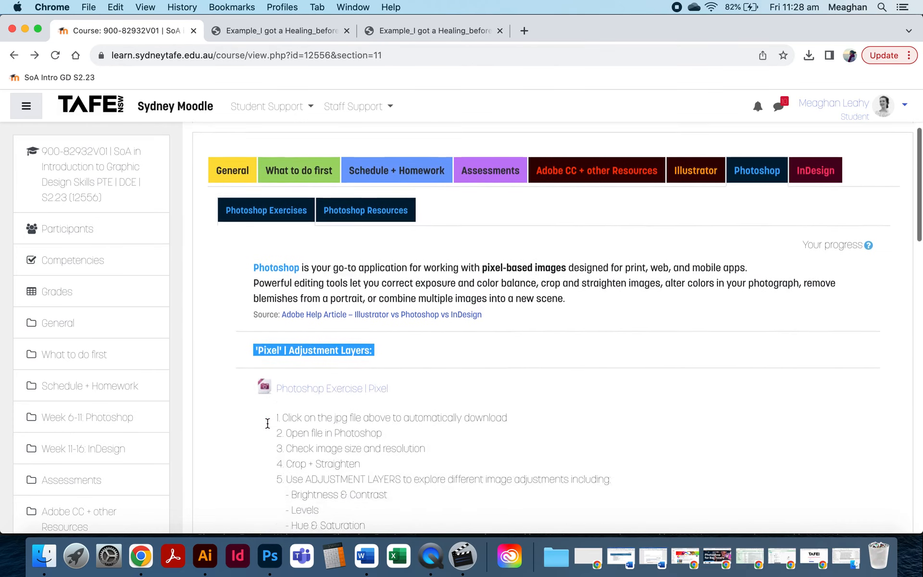
pyautogui.scroll(-10, 267, 427)
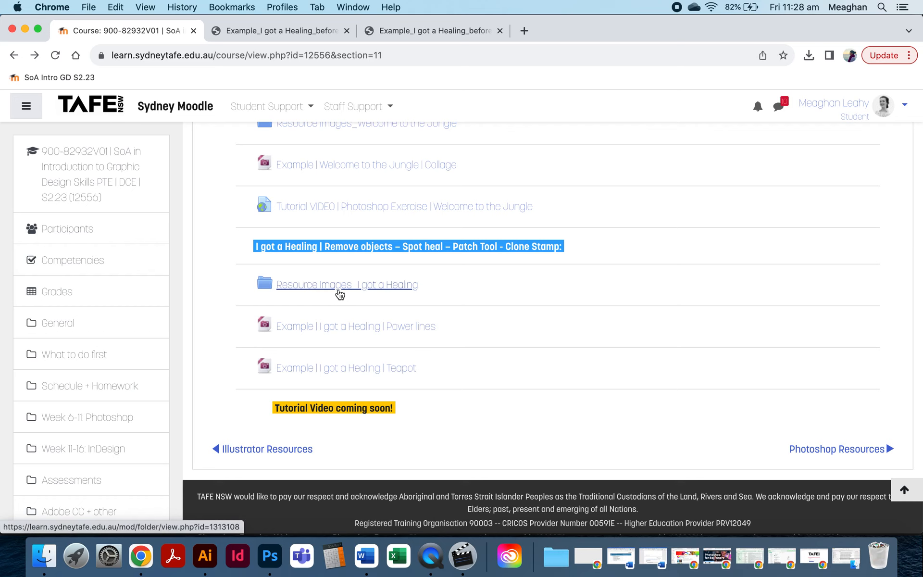
# Preview the power-lines image pexels-dids-2801055.jpg in the downloaded Resource Images_I got a Healing folder.
pyautogui.click(45, 562)
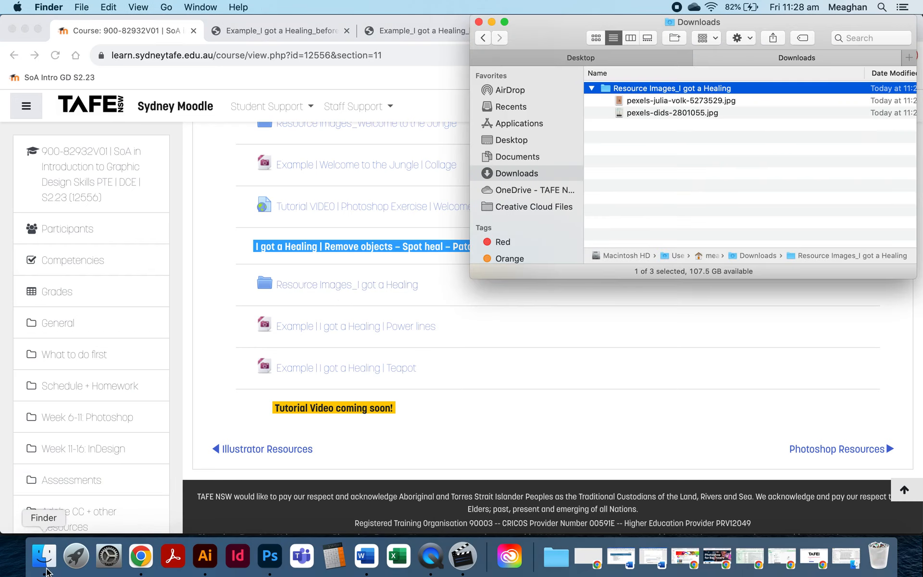
pyautogui.click(705, 102)
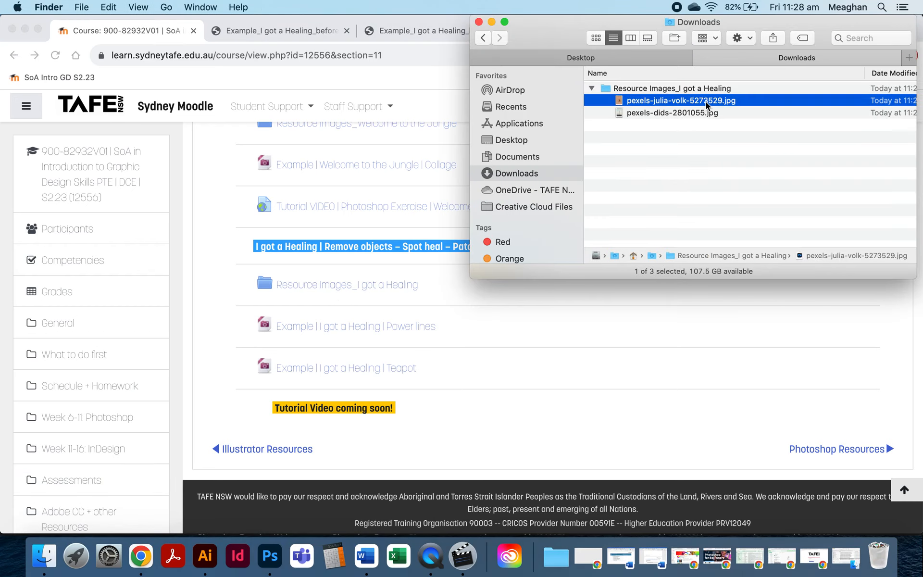
pyautogui.click(675, 113)
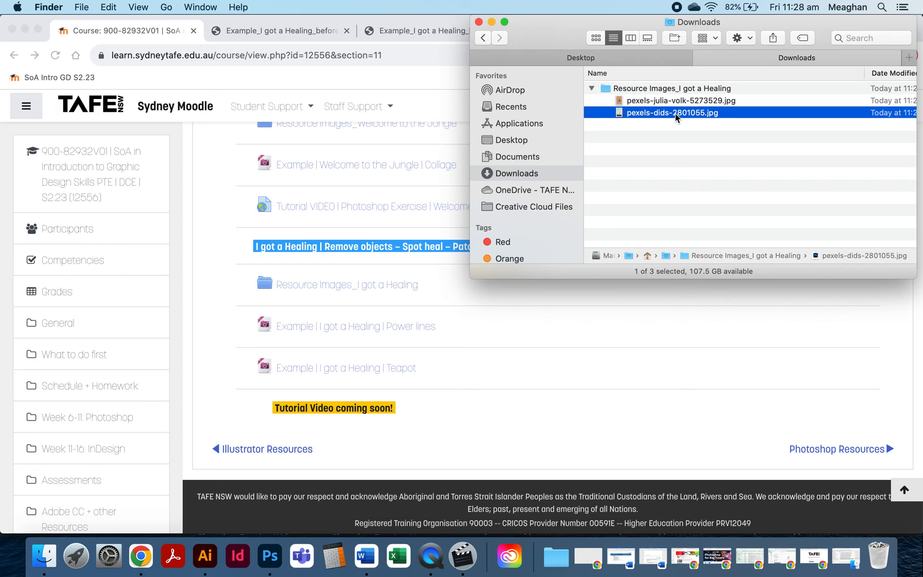
pyautogui.press('space')
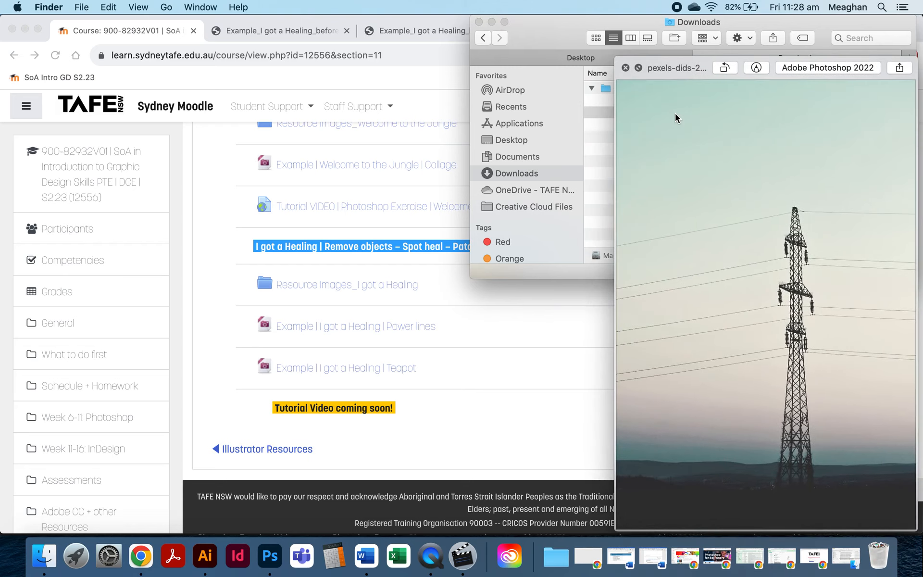
pyautogui.press('space')
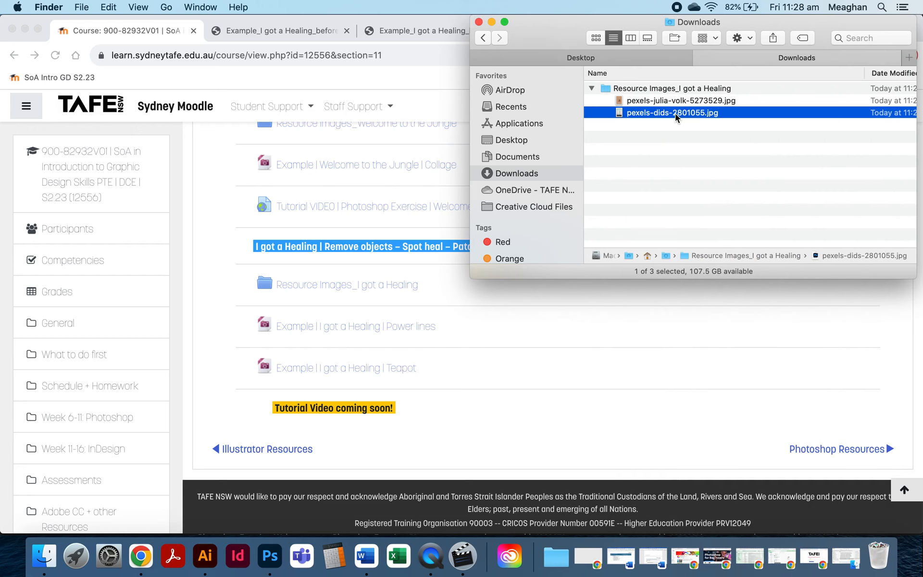
# Open pexels-dids-2801055.jpg with Adobe Photoshop 2022.
pyautogui.rightClick(675, 113)
pyautogui.moveTo(697, 131)
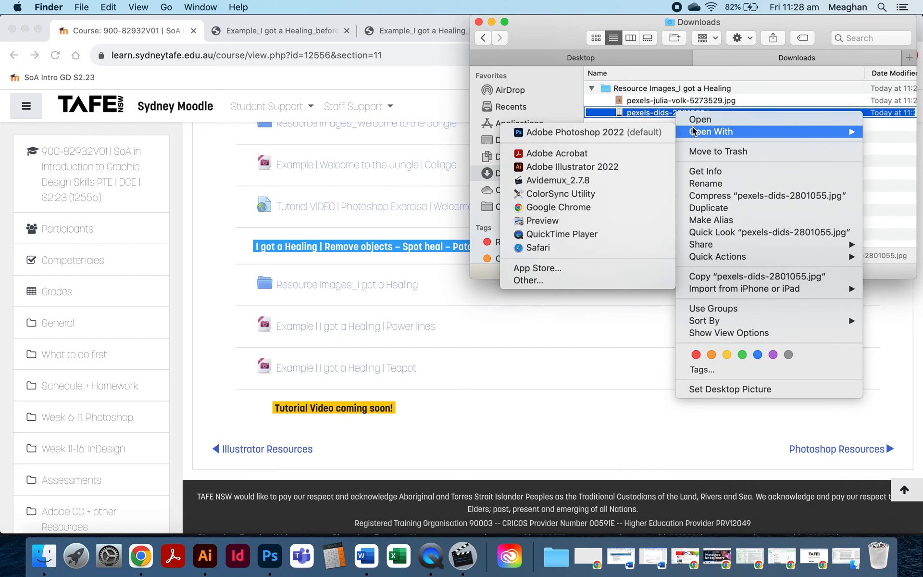
pyautogui.click(658, 137)
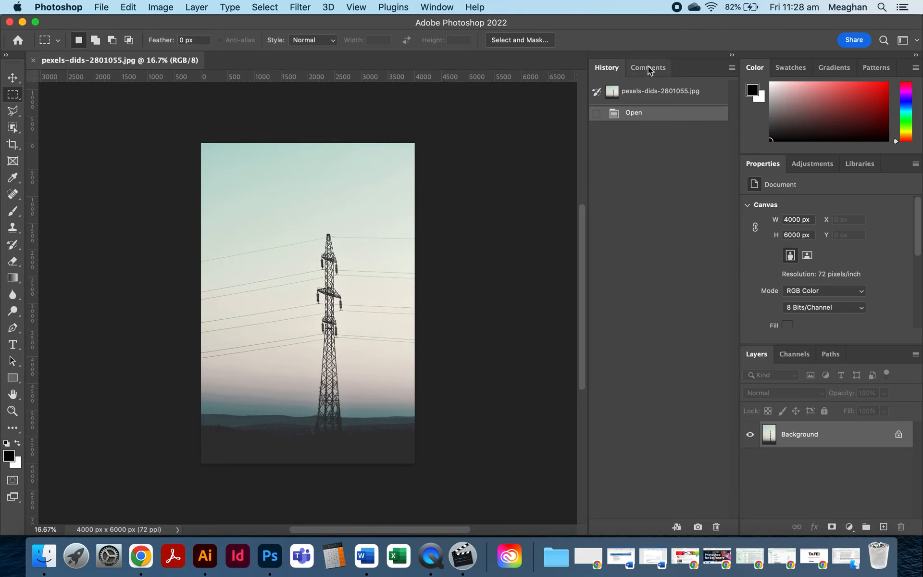
# Collapse the History panel and choose the Spot Healing Brush tool.
pyautogui.click(732, 56)
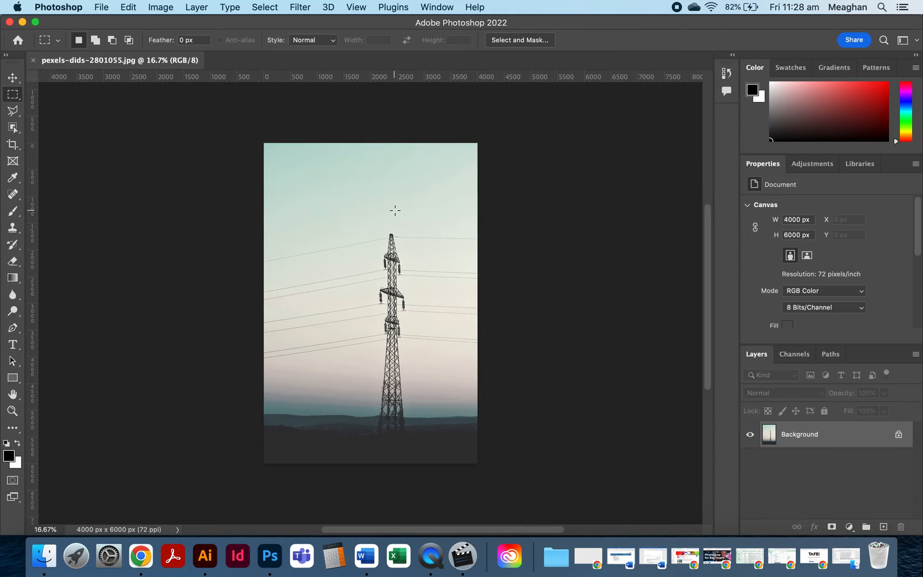
pyautogui.scroll(6, 301, 270)
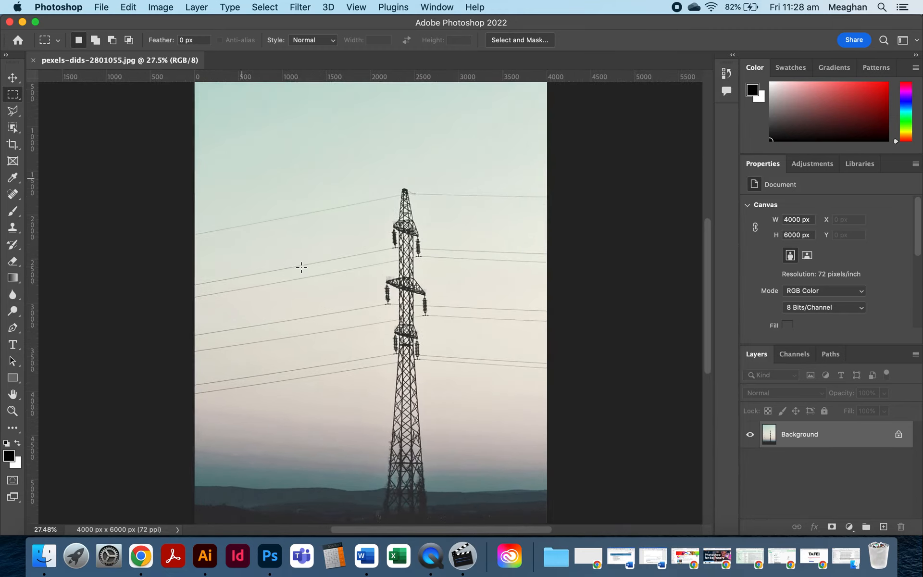
pyautogui.scroll(1, 301, 267)
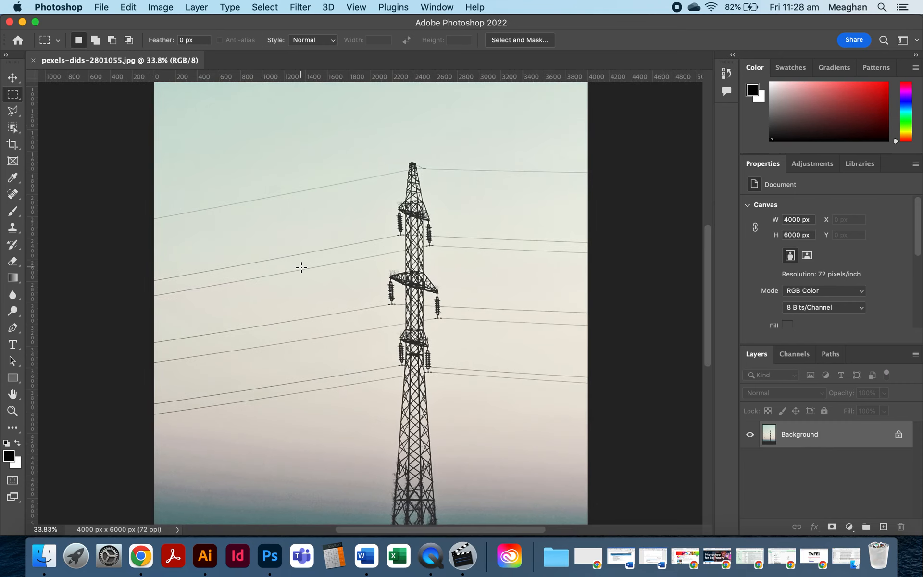
pyautogui.click(11, 195)
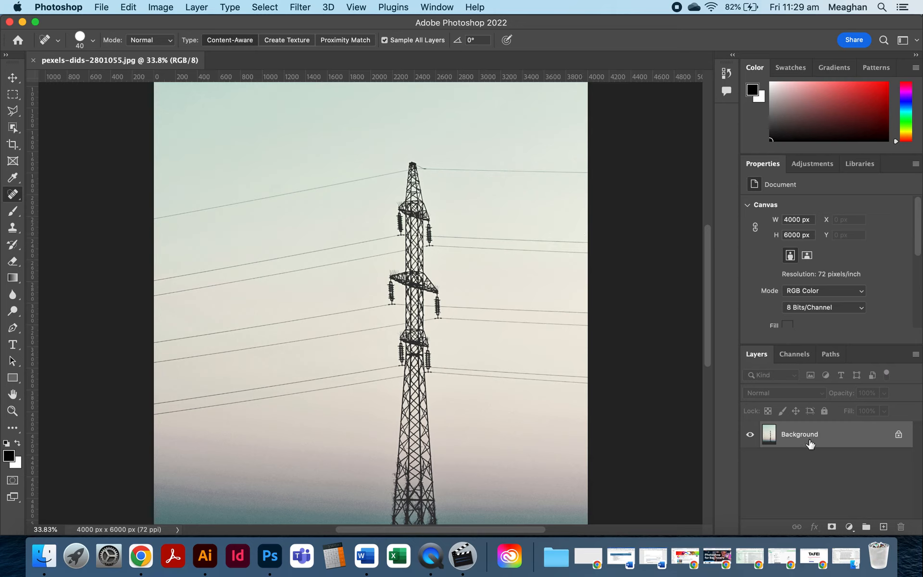
# Add a new empty layer above Background, keeping Sample All Layers checked for the healing brush.
pyautogui.click(883, 527)
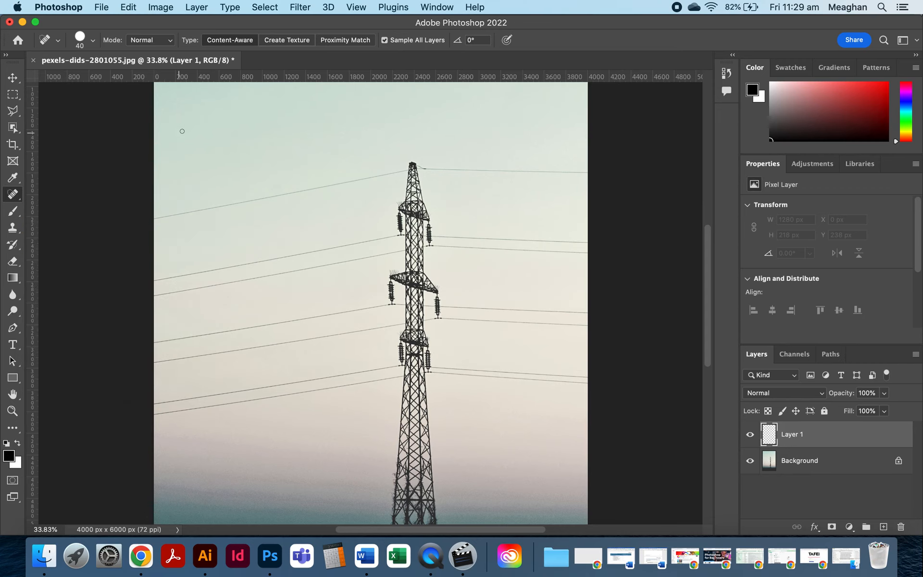
pyautogui.click(384, 40)
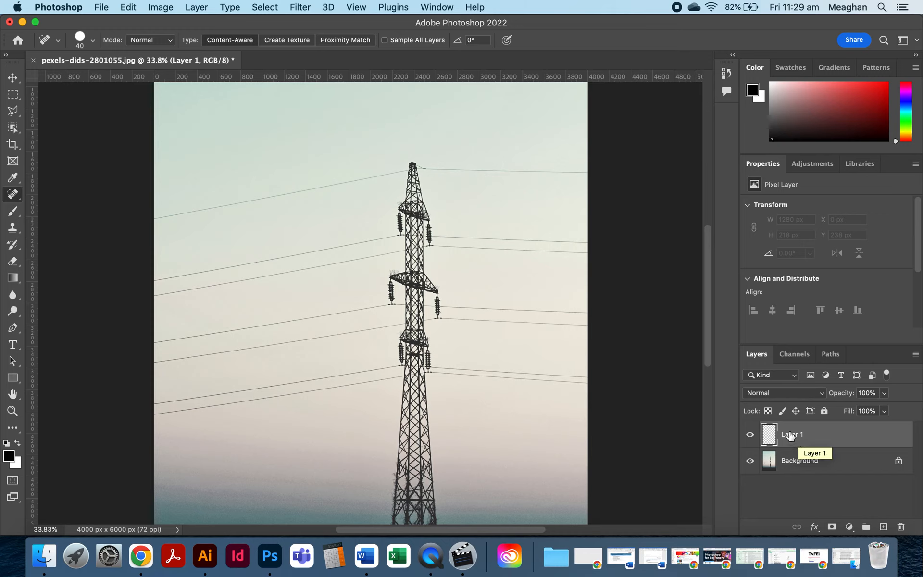
pyautogui.click(385, 40)
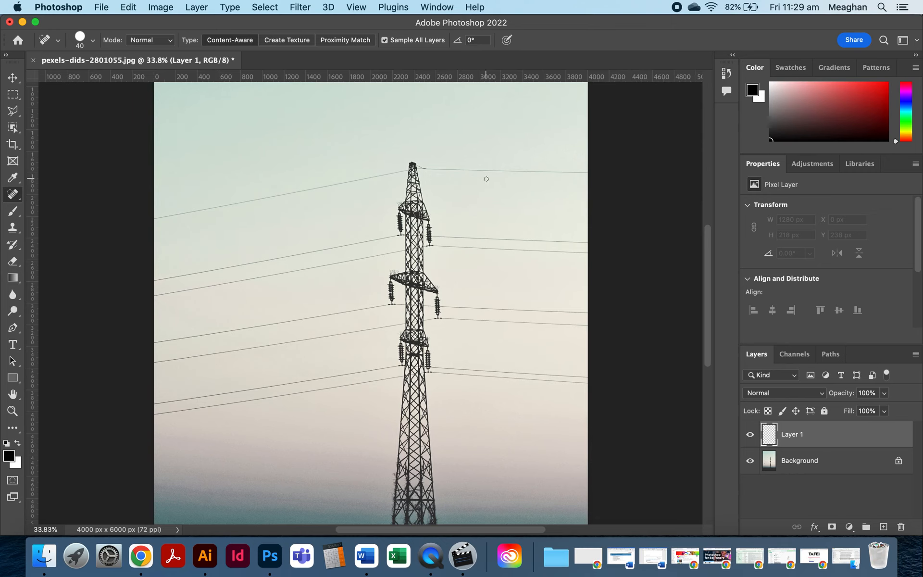
# Heal away the upper-right power line from the pylon top to about the middle of the image on the new layer.
pyautogui.scroll(5, 486, 178)
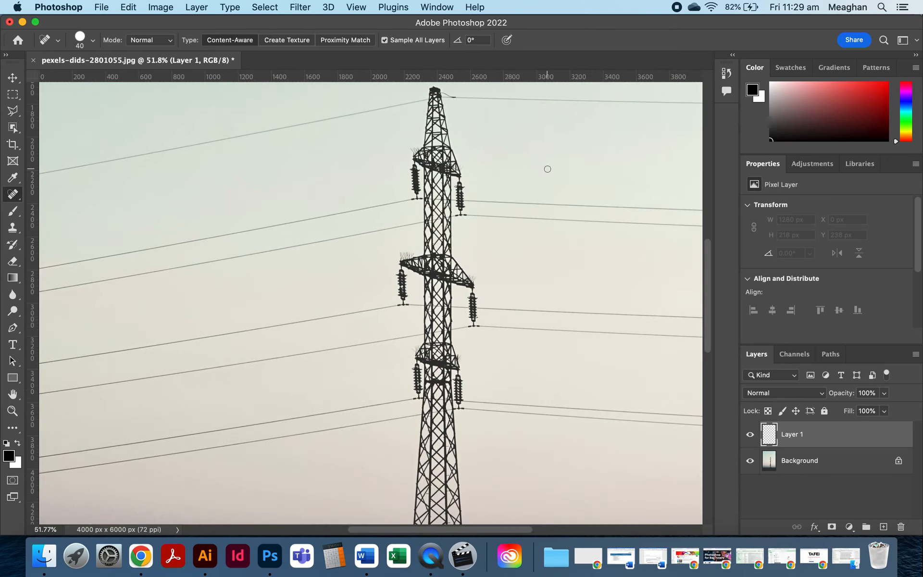
pyautogui.moveTo(533, 179); pyautogui.dragTo(367, 274)
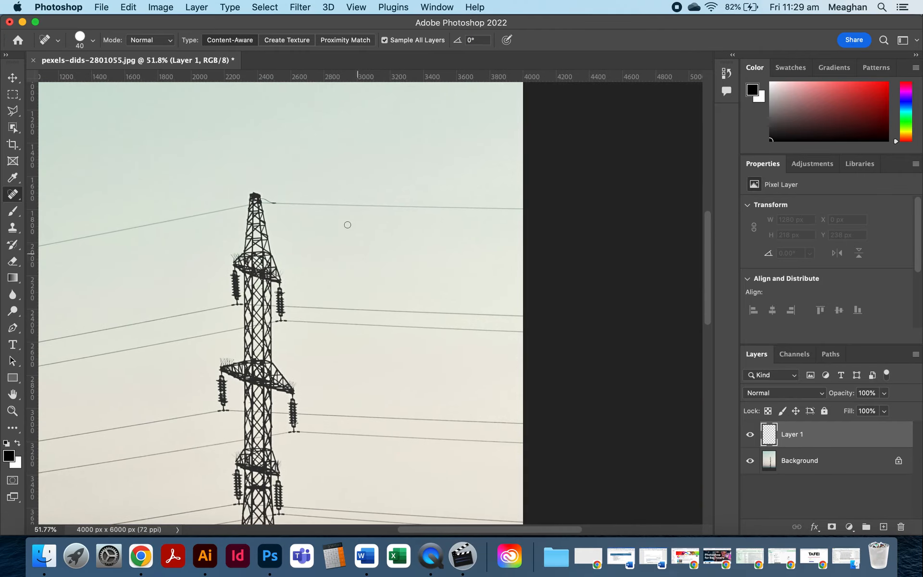
pyautogui.scroll(2, 347, 223)
pyautogui.scroll(3, 346, 221)
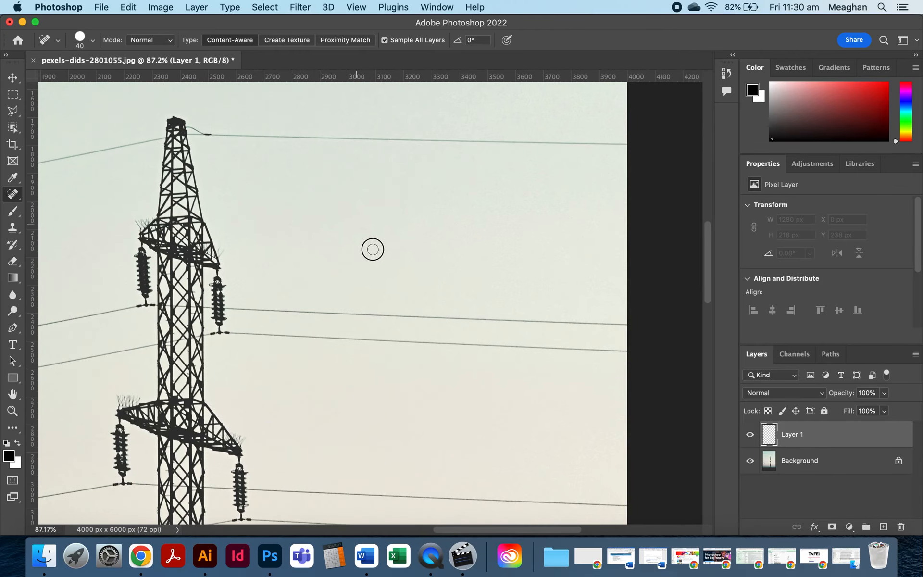
pyautogui.moveTo(327, 194); pyautogui.dragTo(375, 252)
pyautogui.click(238, 136)
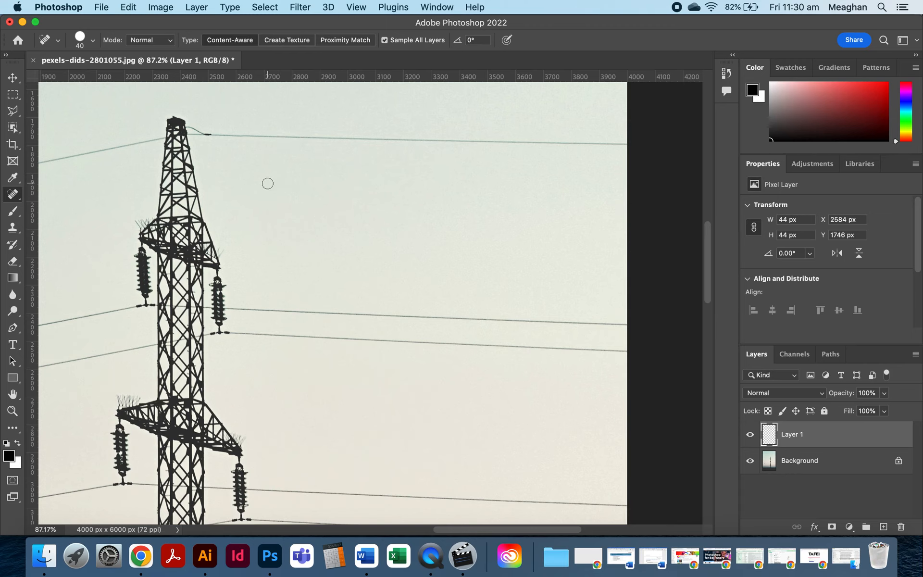
pyautogui.moveTo(212, 134); pyautogui.dragTo(323, 139)
pyautogui.moveTo(319, 138); pyautogui.dragTo(422, 140)
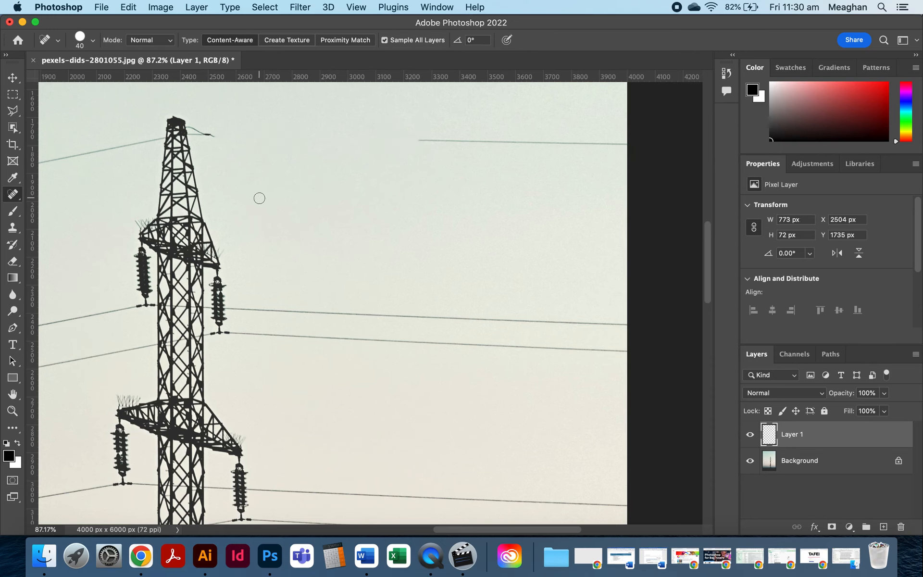
# Paint a black test dot in the sky on the Background layer with the Brush tool.
pyautogui.scroll(5, 332, 222)
pyautogui.hscroll(-4, 332, 223)
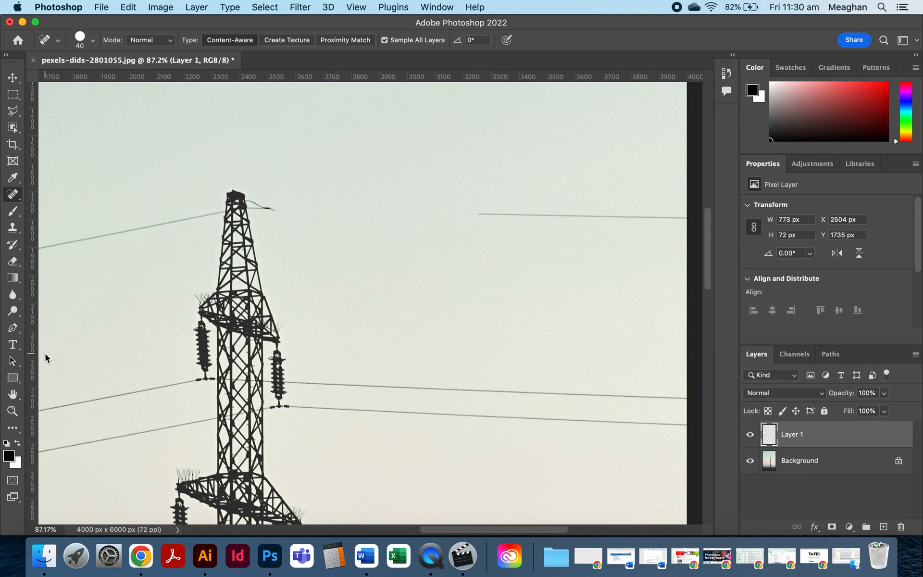
pyautogui.press('b')
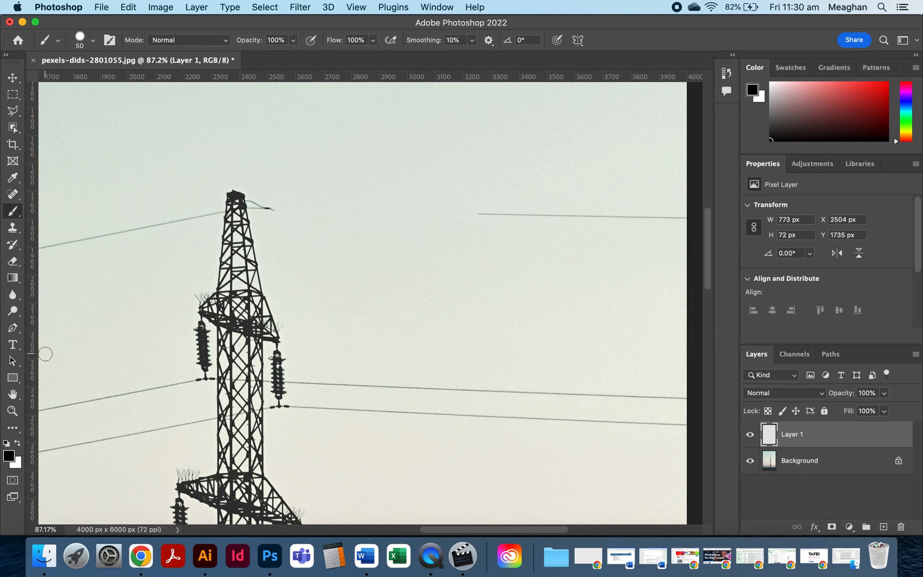
pyautogui.click(817, 469)
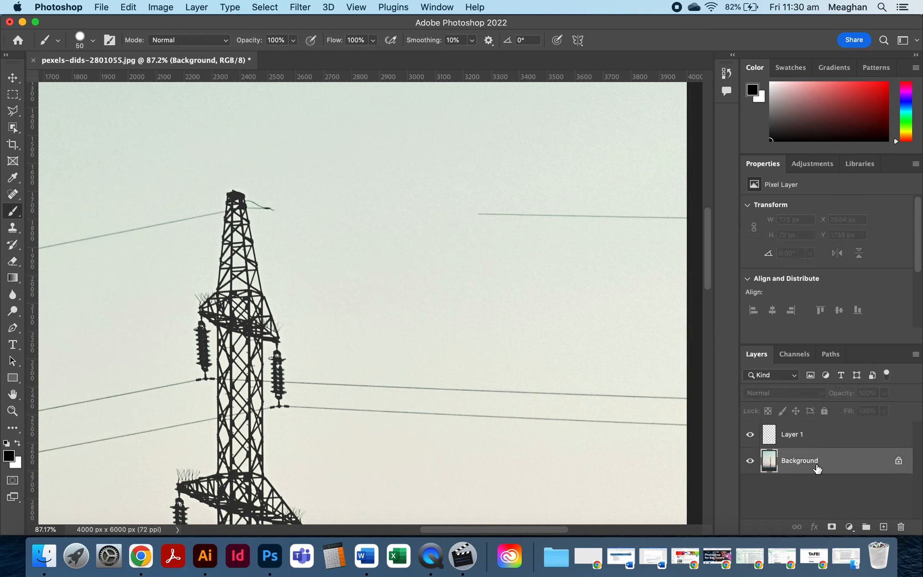
pyautogui.click(331, 152)
# Return to the Spot Healing Brush on Layer 1, enlarge the brush, and heal over the black dot.
pyautogui.click(13, 197)
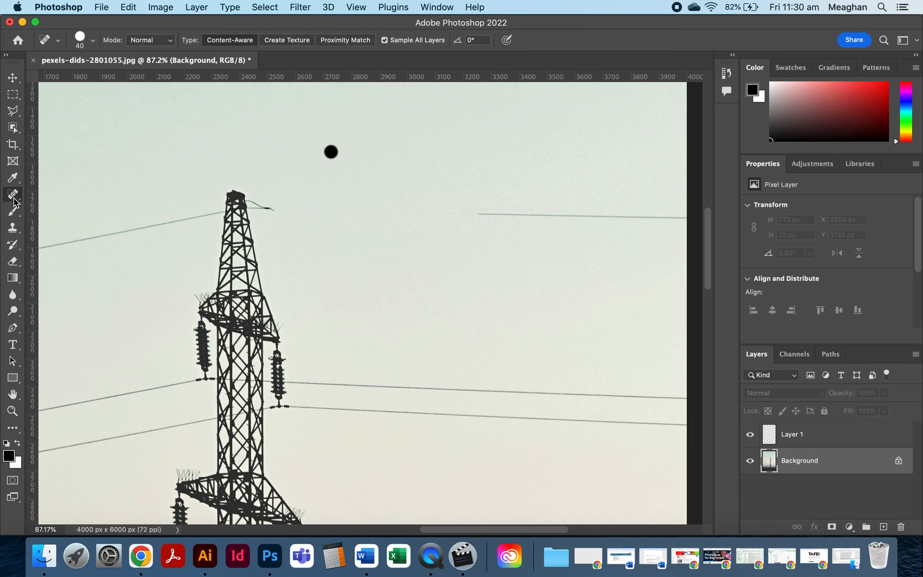
pyautogui.click(820, 434)
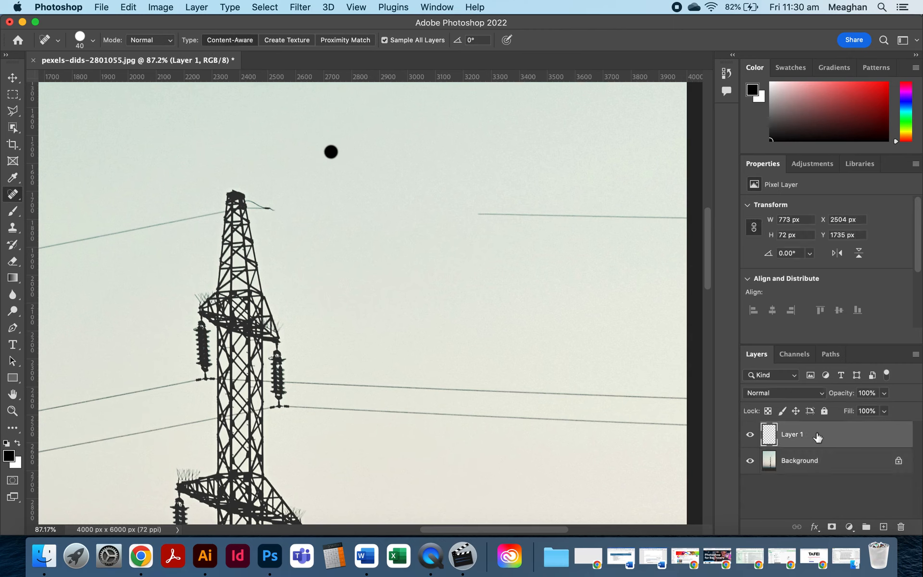
pyautogui.press(']')
pyautogui.press(']')
pyautogui.press(']')
pyautogui.click(93, 40)
pyautogui.click(93, 40)
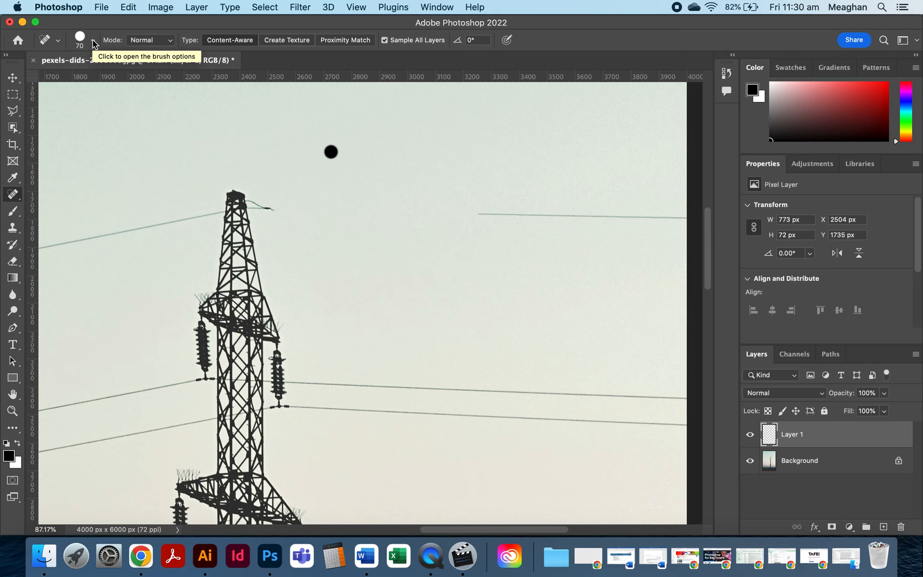
pyautogui.click(331, 152)
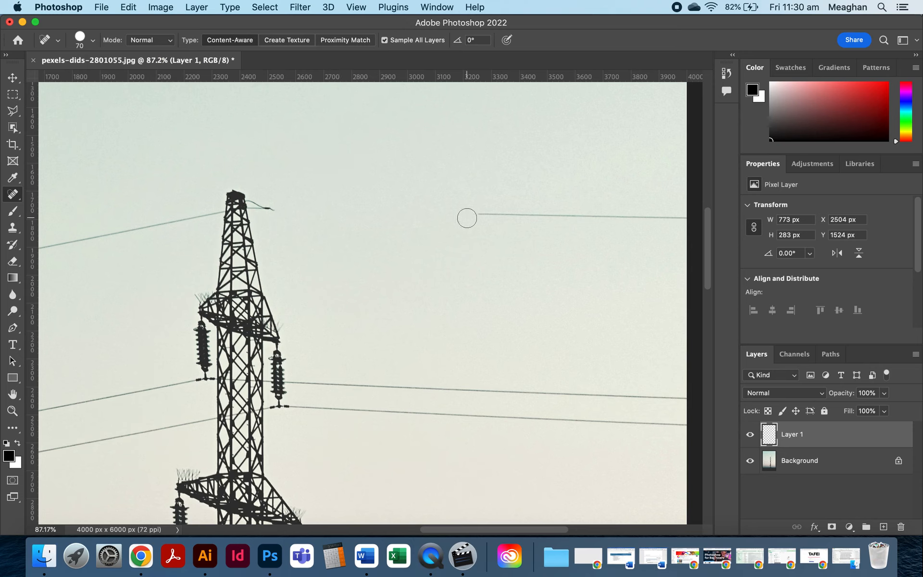
# Undo the last healing step and reduce the healing brush size.
pyautogui.press('[')
pyautogui.press('[')
pyautogui.press('[')
pyautogui.press('super+z')
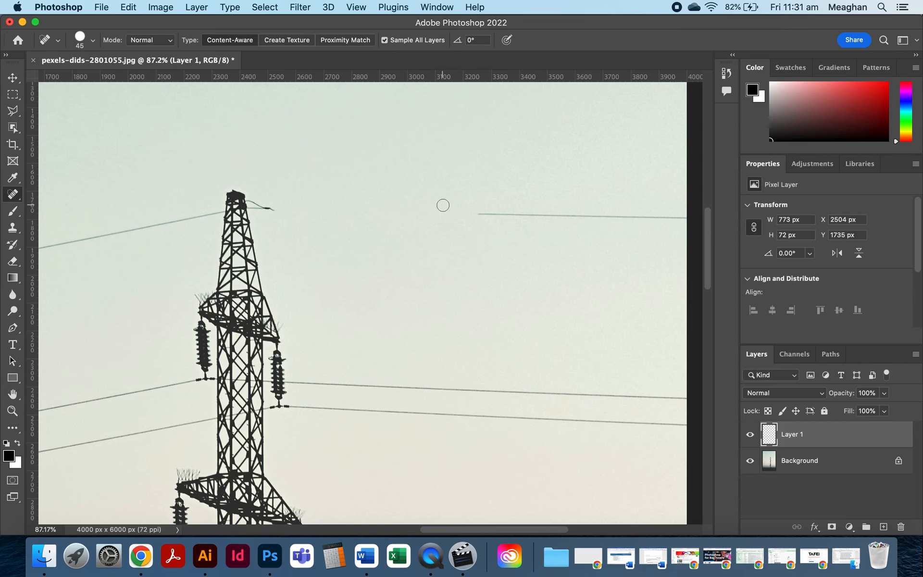
pyautogui.press('[')
pyautogui.press('[')
# Set the healing brush to 40 px and heal away the rest of the upper-right wire to the image edge.
pyautogui.scroll(3, 488, 209)
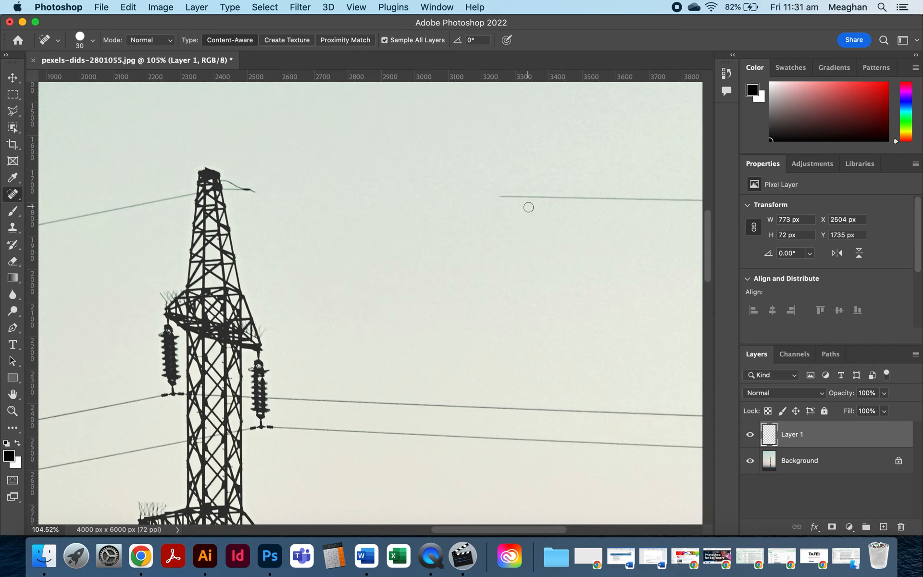
pyautogui.hscroll(2, 528, 207)
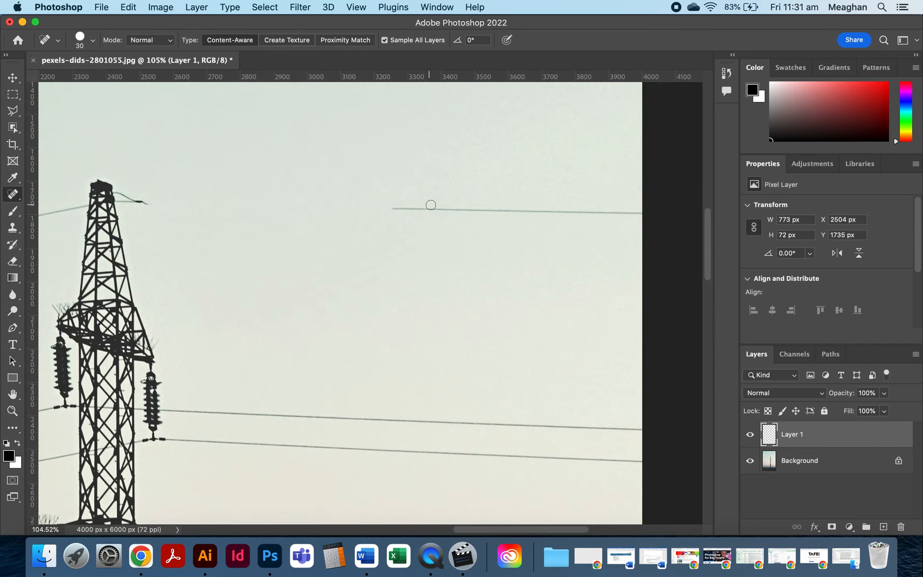
pyautogui.press('[')
pyautogui.press('[')
pyautogui.press(']')
pyautogui.press(']')
pyautogui.press(']')
pyautogui.press(']')
pyautogui.press(']')
pyautogui.press(']')
pyautogui.press(']')
pyautogui.press(']')
pyautogui.press(']')
pyautogui.press(']')
pyautogui.press('[')
pyautogui.press('[')
pyautogui.press('[')
pyautogui.press('[')
pyautogui.press('[')
pyautogui.press('[')
pyautogui.press('[')
pyautogui.press('[')
pyautogui.moveTo(396, 208); pyautogui.dragTo(393, 208)
pyautogui.moveTo(407, 208); pyautogui.dragTo(470, 211)
pyautogui.moveTo(464, 208)
pyautogui.mouseDown()
pyautogui.moveTo(535, 204)
pyautogui.moveTo(649, 215)
pyautogui.mouseUp()
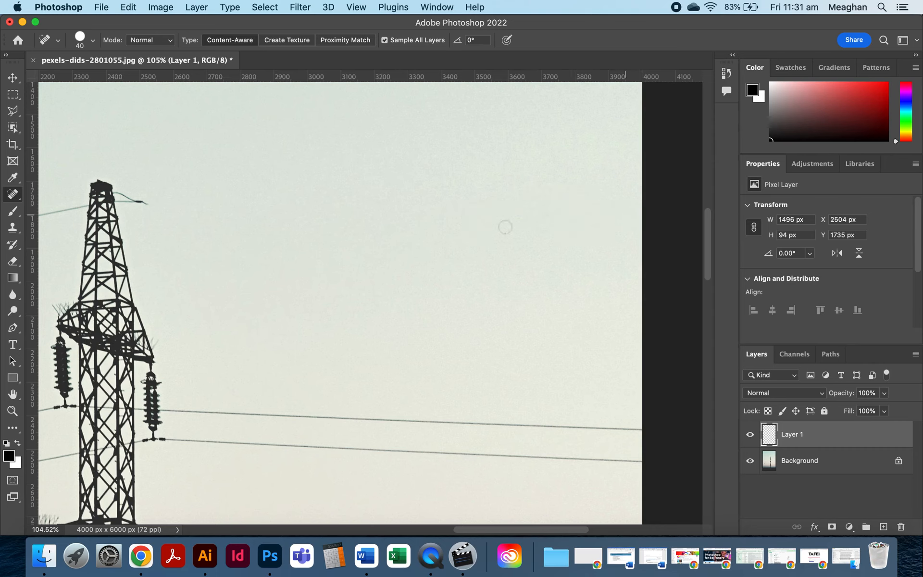
# Heal away the upper-left power line from the pylon out to the image's left edge.
pyautogui.hscroll(-10, 408, 238)
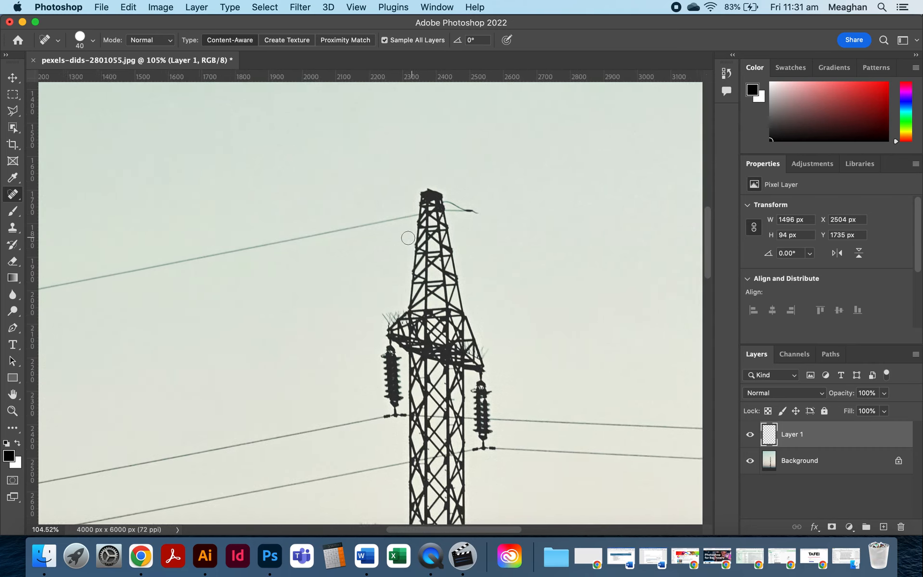
pyautogui.hscroll(-2, 408, 238)
pyautogui.moveTo(437, 205)
pyautogui.mouseDown()
pyautogui.moveTo(327, 240)
pyautogui.moveTo(240, 243)
pyautogui.moveTo(270, 244)
pyautogui.moveTo(184, 261)
pyautogui.mouseUp()
pyautogui.click(316, 230)
pyautogui.hscroll(-2, 181, 262)
pyautogui.hscroll(-3, 181, 262)
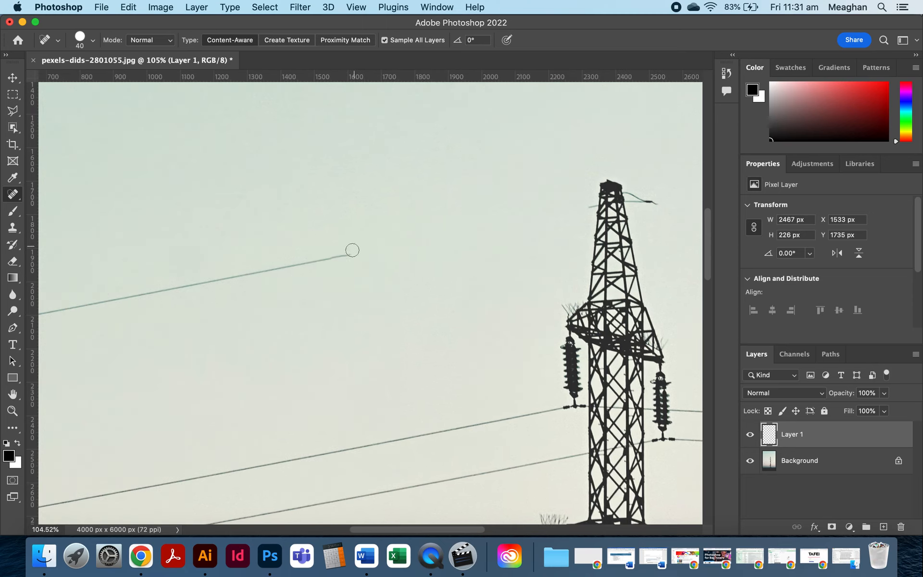
pyautogui.moveTo(352, 250); pyautogui.dragTo(108, 302)
pyautogui.hscroll(-7, 108, 302)
pyautogui.moveTo(301, 273); pyautogui.dragTo(156, 298)
pyautogui.hscroll(-6, 156, 299)
pyautogui.moveTo(351, 261); pyautogui.dragTo(159, 300)
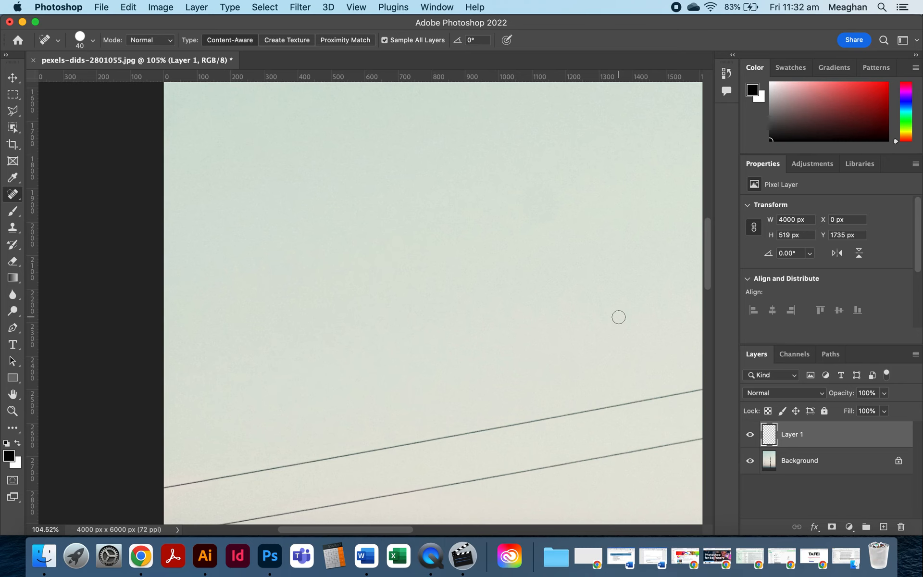
# Heal the short wire stub sticking out from the top of the pylon.
pyautogui.hscroll(10, 558, 289)
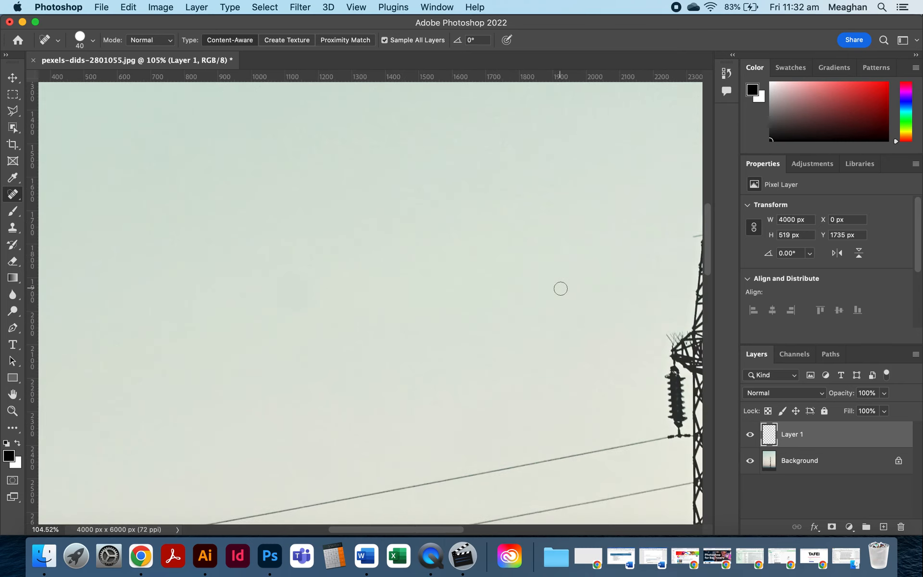
pyautogui.scroll(-4, 561, 289)
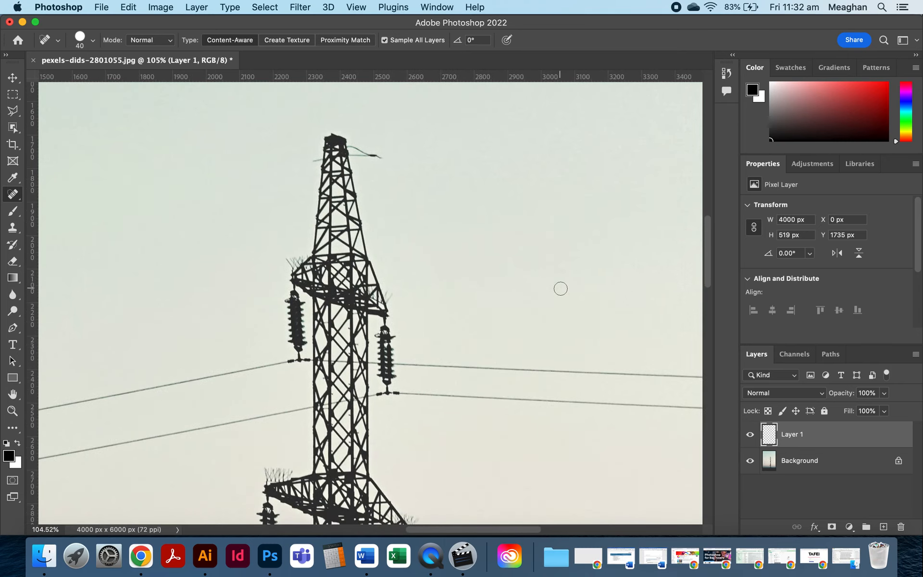
pyautogui.moveTo(378, 159); pyautogui.dragTo(348, 147)
pyautogui.scroll(-6, 438, 378)
pyautogui.scroll(8, 548, 491)
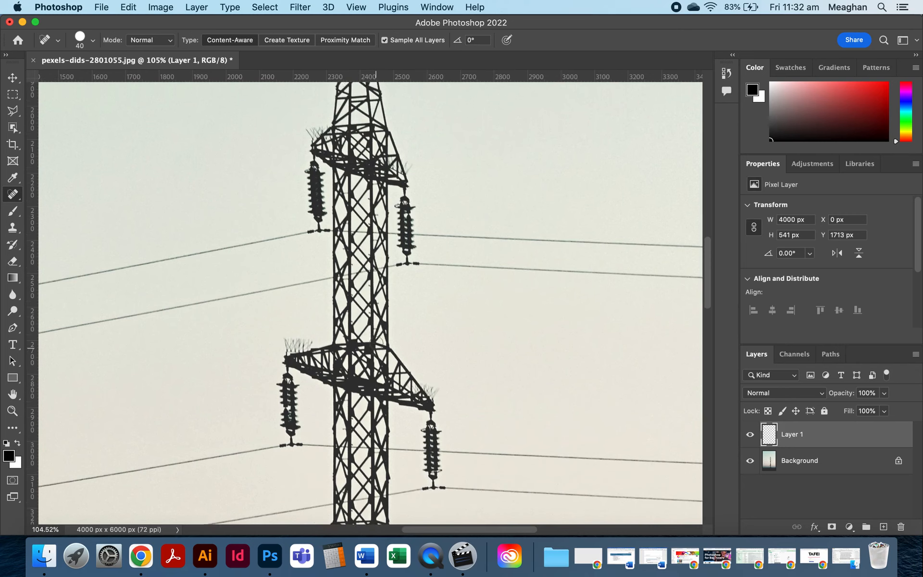
# Switch to the Patch Tool, keeping its patch mode on Content-Aware.
pyautogui.rightClick(13, 198)
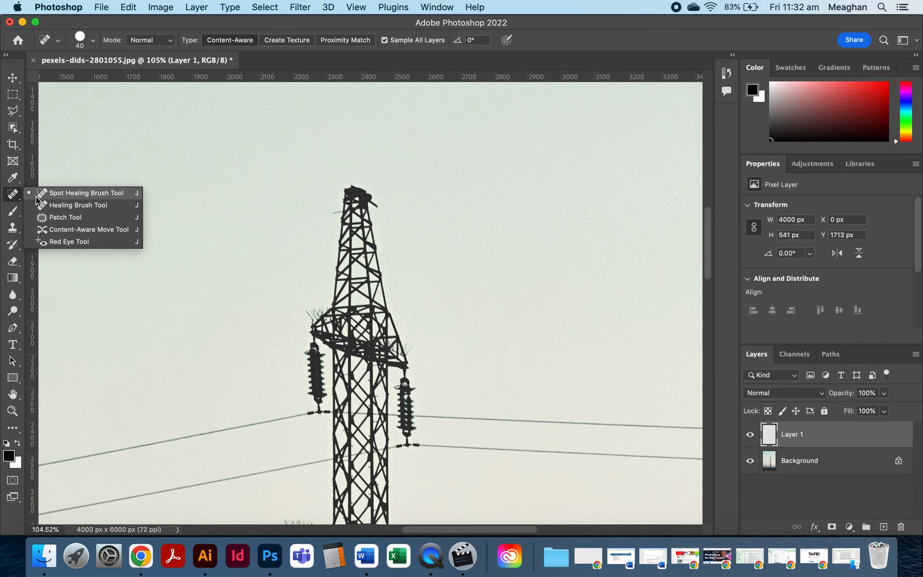
pyautogui.click(67, 218)
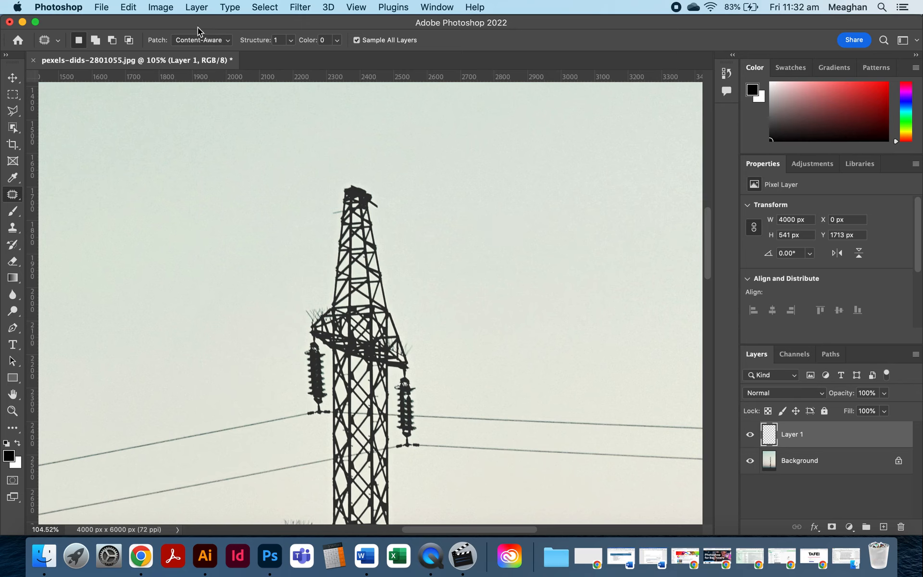
pyautogui.click(226, 42)
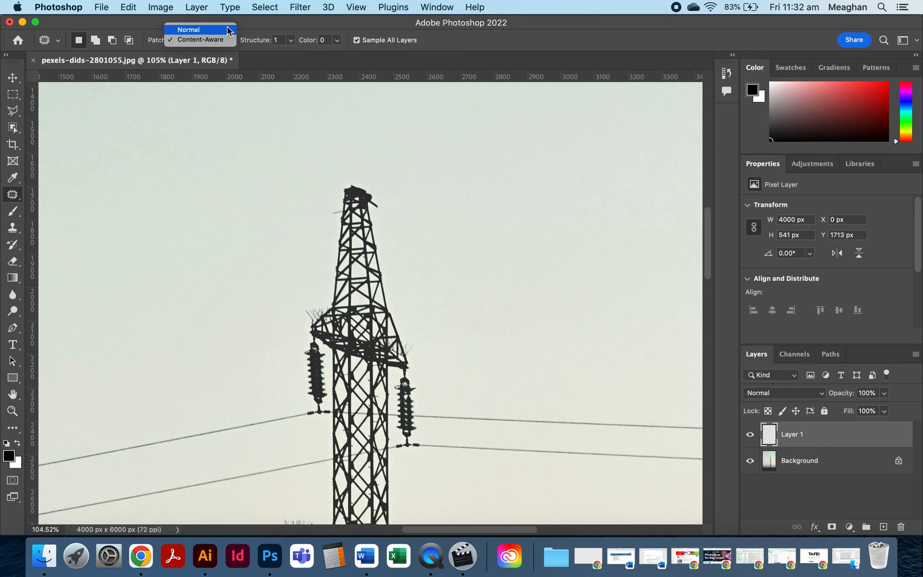
pyautogui.click(272, 28)
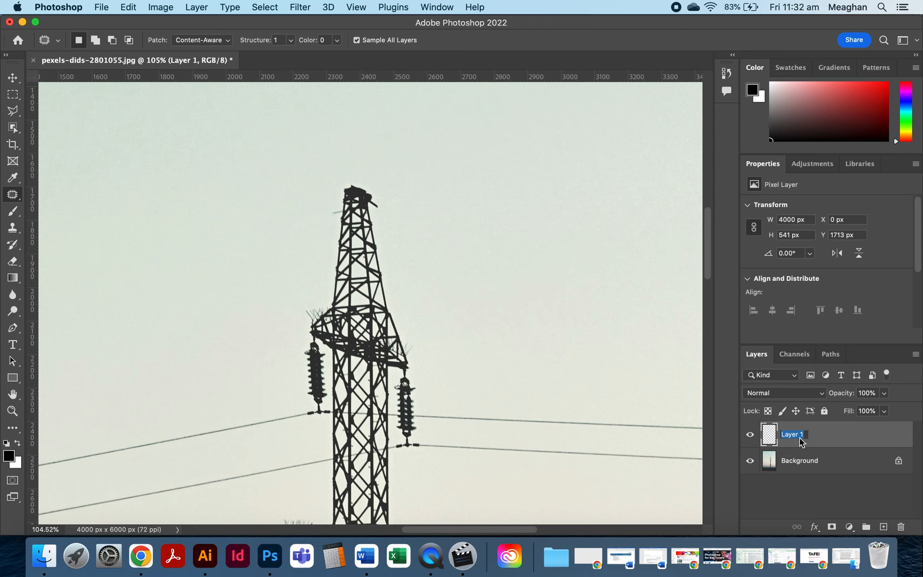
# Rename the empty layer as Healing.
pyautogui.press('Return')
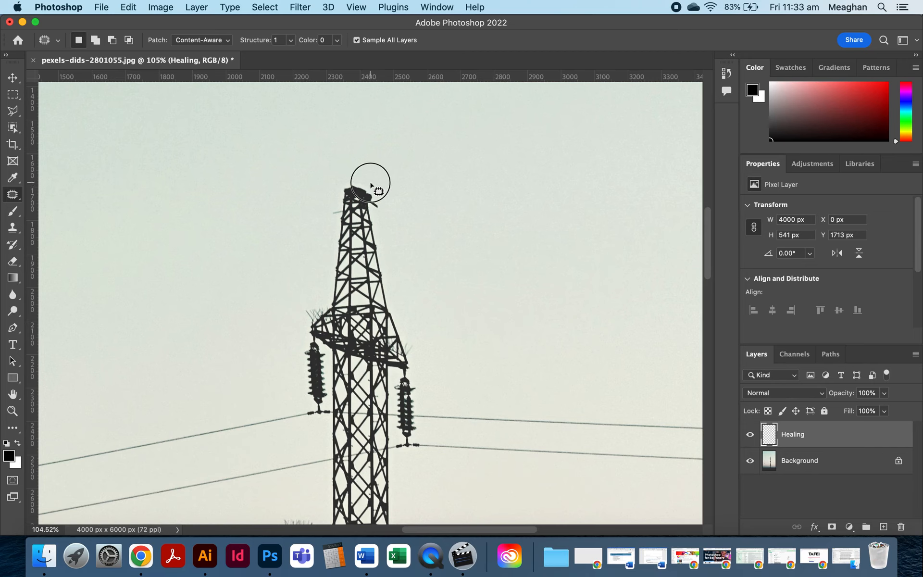
# Patch away the top section of the pylon by selecting it and dragging the selection onto clear sky to the right.
pyautogui.moveTo(371, 184)
pyautogui.mouseDown()
pyautogui.moveTo(352, 178)
pyautogui.moveTo(331, 196)
pyautogui.moveTo(329, 276)
pyautogui.moveTo(340, 308)
pyautogui.moveTo(391, 313)
pyautogui.moveTo(399, 294)
pyautogui.moveTo(368, 182)
pyautogui.mouseUp()
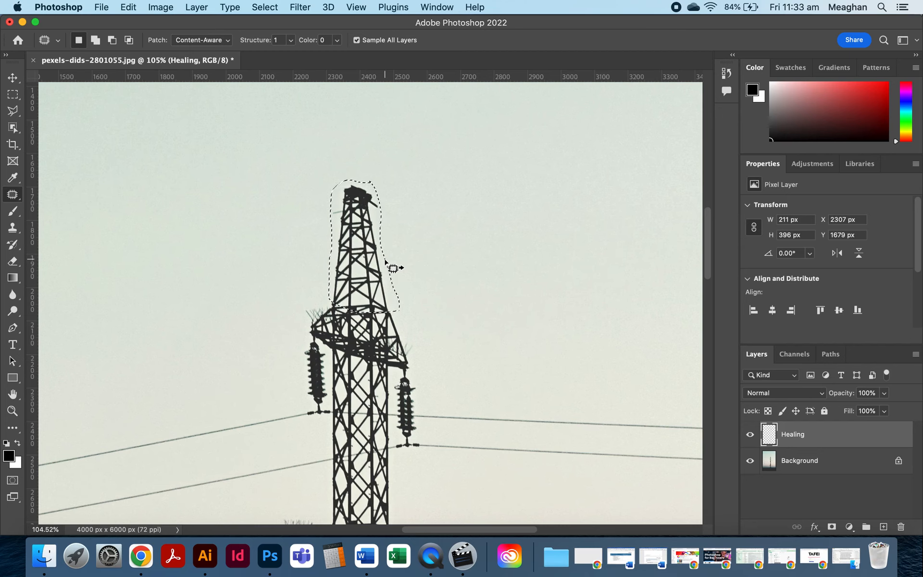
pyautogui.scroll(5, 394, 268)
pyautogui.hscroll(2, 393, 267)
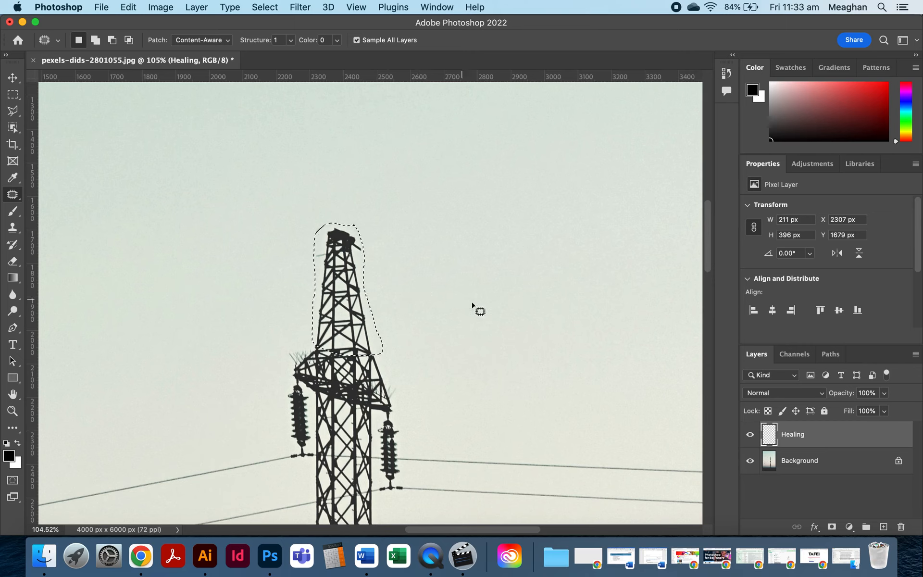
pyautogui.click(337, 293)
pyautogui.moveTo(338, 292); pyautogui.dragTo(429, 292)
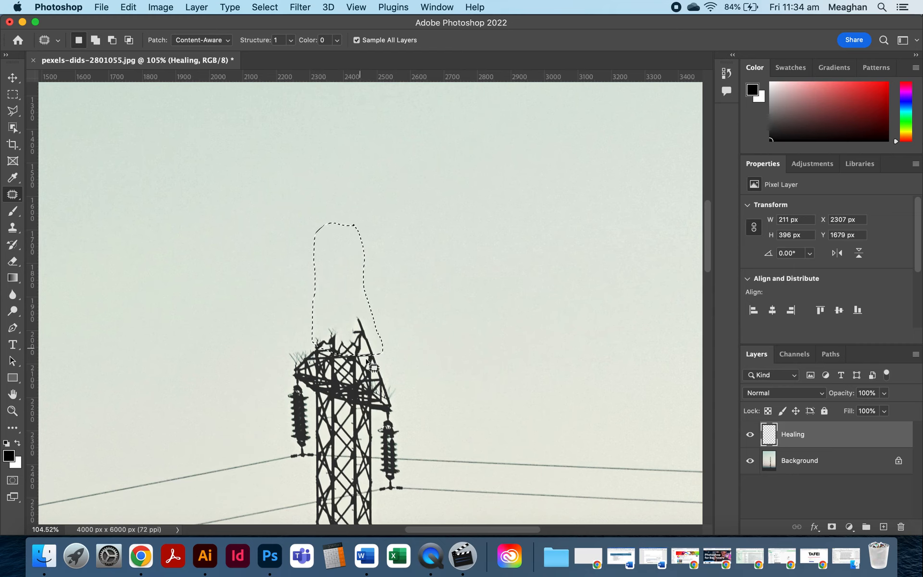
# Patch away the upper crossarm and its insulators by selecting them and dragging to clear sky, then deselect.
pyautogui.scroll(-3, 328, 359)
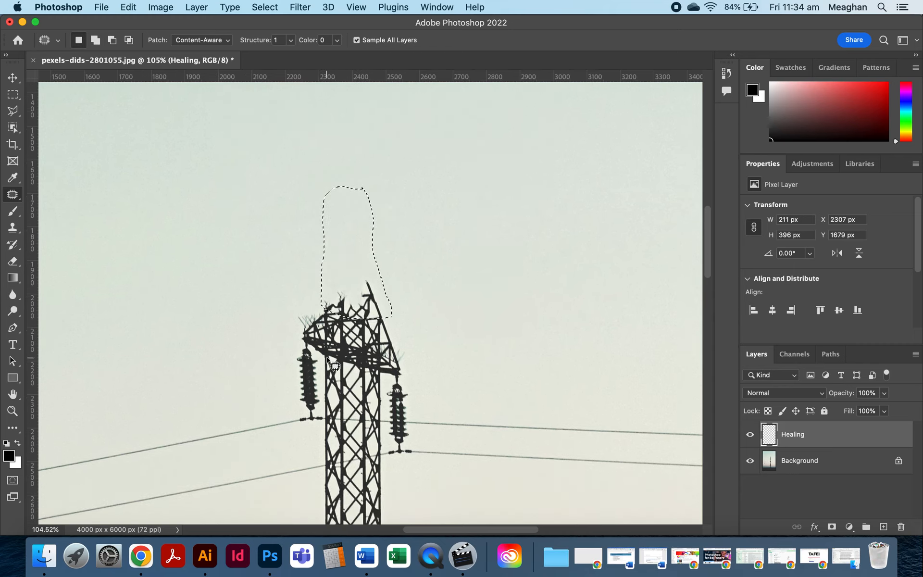
pyautogui.click(398, 276)
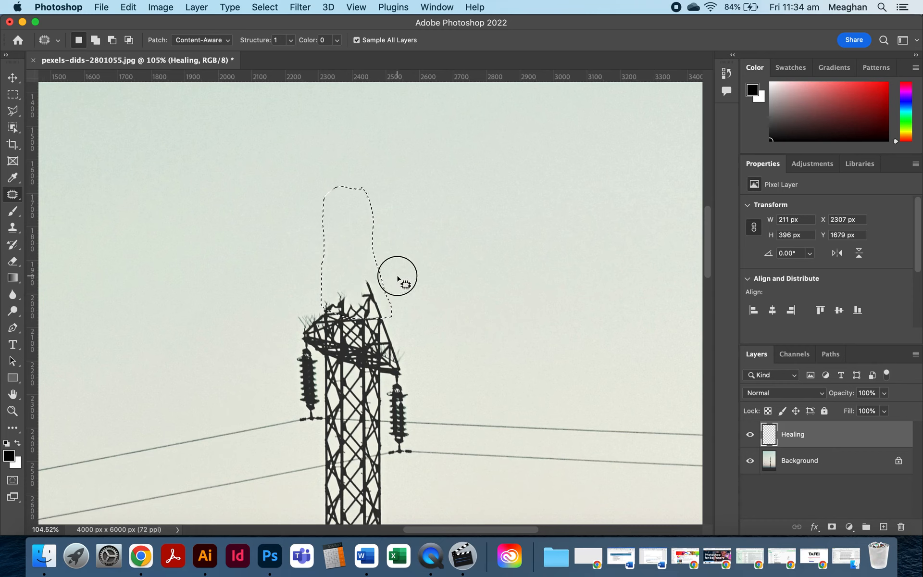
pyautogui.moveTo(368, 274)
pyautogui.mouseDown()
pyautogui.moveTo(340, 274)
pyautogui.moveTo(311, 293)
pyautogui.moveTo(292, 336)
pyautogui.moveTo(307, 427)
pyautogui.moveTo(361, 463)
pyautogui.moveTo(412, 451)
pyautogui.moveTo(415, 435)
pyautogui.moveTo(406, 355)
pyautogui.moveTo(368, 274)
pyautogui.mouseUp()
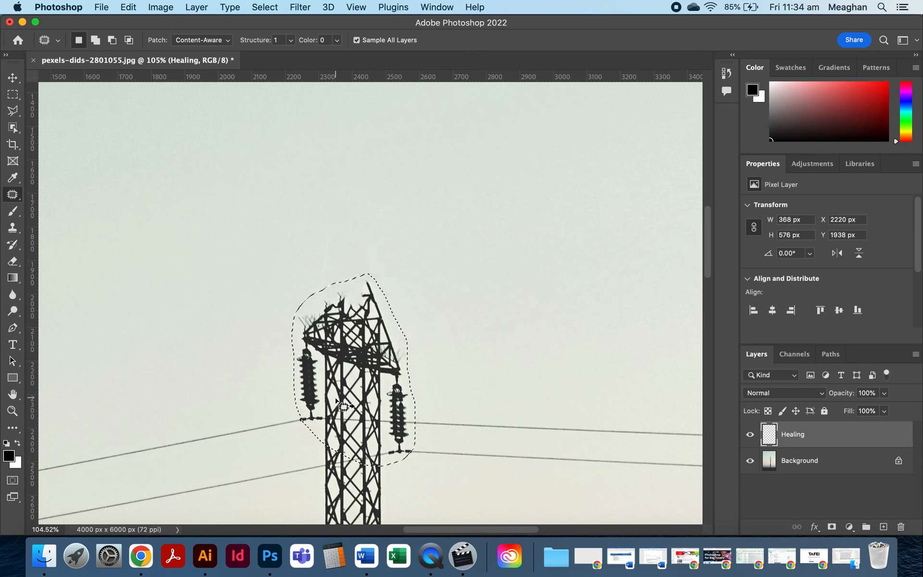
pyautogui.moveTo(343, 372); pyautogui.dragTo(520, 383)
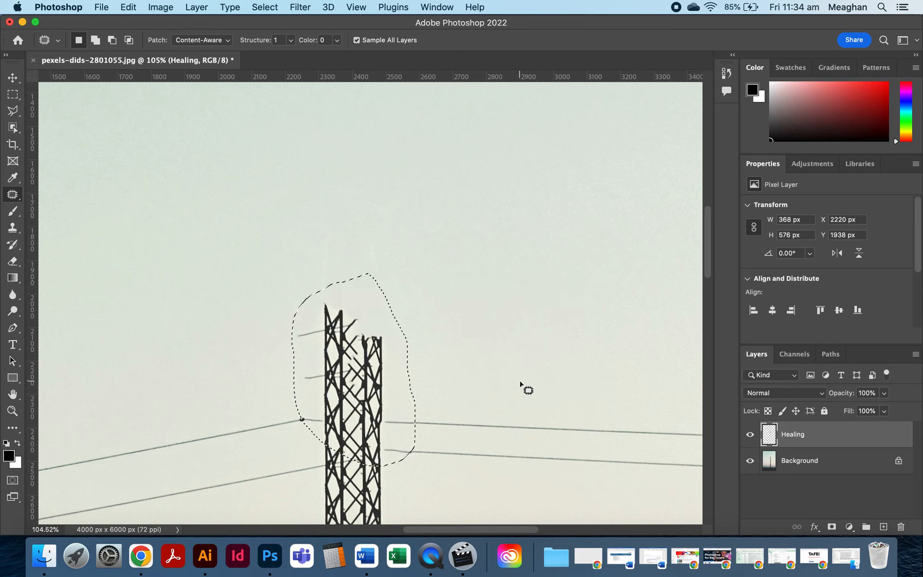
pyautogui.moveTo(345, 384); pyautogui.dragTo(500, 276)
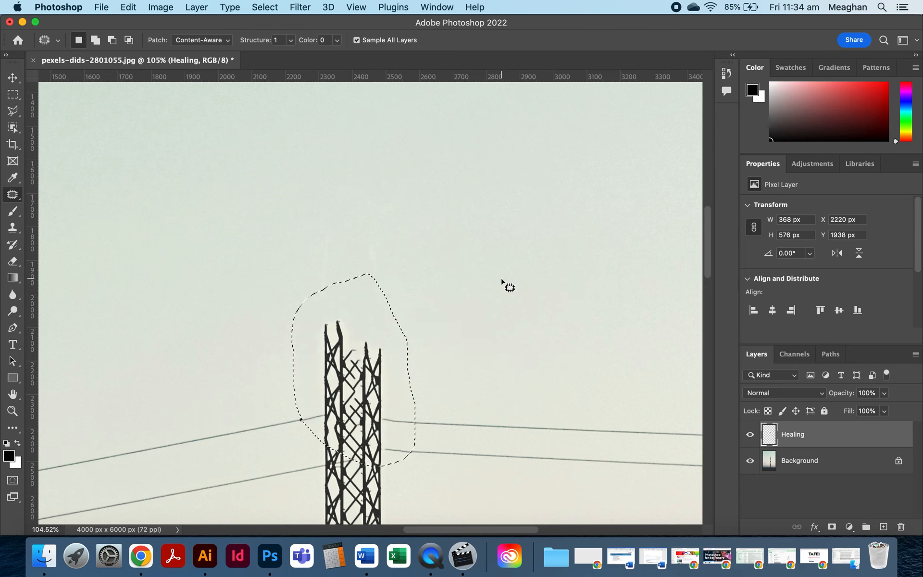
pyautogui.press('super+d')
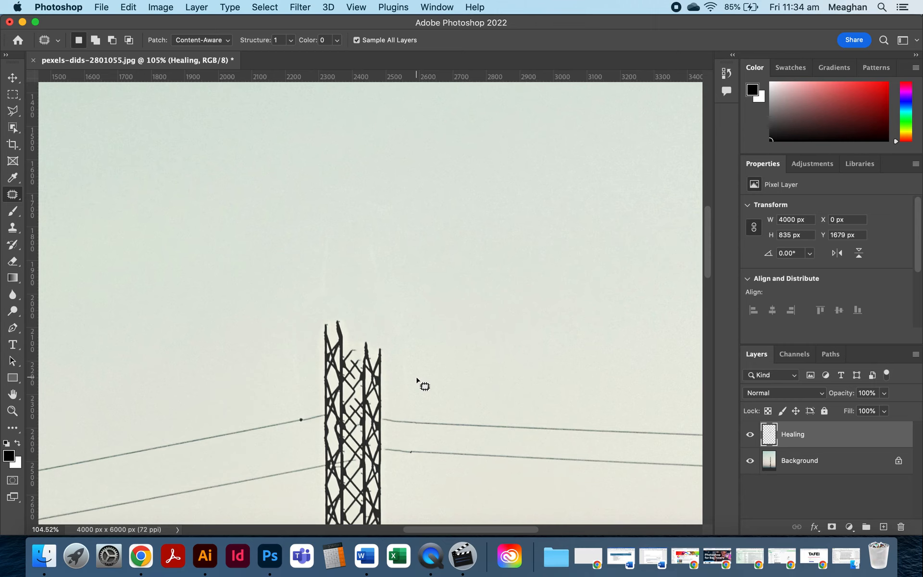
# Try to patch the remaining pylon section from sky on the left, then undo it.
pyautogui.moveTo(425, 354)
pyautogui.mouseDown()
pyautogui.moveTo(369, 308)
pyautogui.moveTo(337, 309)
pyautogui.moveTo(309, 348)
pyautogui.moveTo(309, 408)
pyautogui.moveTo(333, 447)
pyautogui.moveTo(368, 453)
pyautogui.moveTo(398, 428)
pyautogui.moveTo(409, 378)
pyautogui.moveTo(403, 335)
pyautogui.moveTo(362, 374)
pyautogui.moveTo(233, 313)
pyautogui.mouseUp()
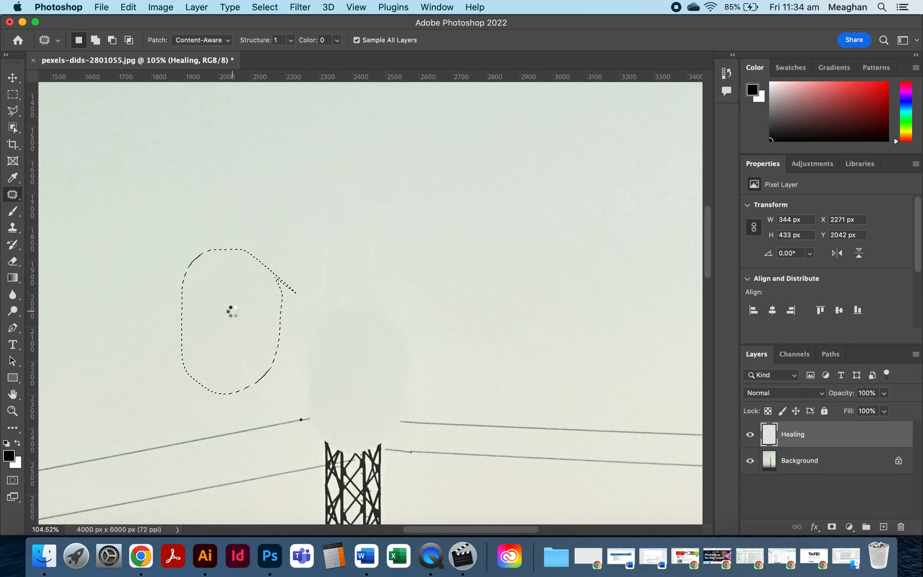
pyautogui.press('super+z')
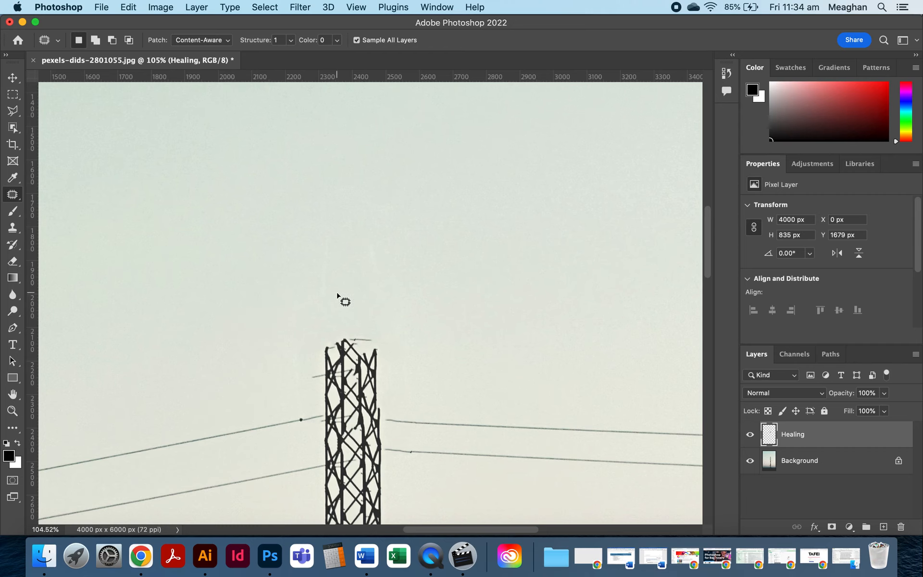
# Patch away the lower crossarm by selecting it and dragging the selection onto clear sky, then deselect.
pyautogui.scroll(-5, 336, 294)
pyautogui.scroll(-3, 414, 349)
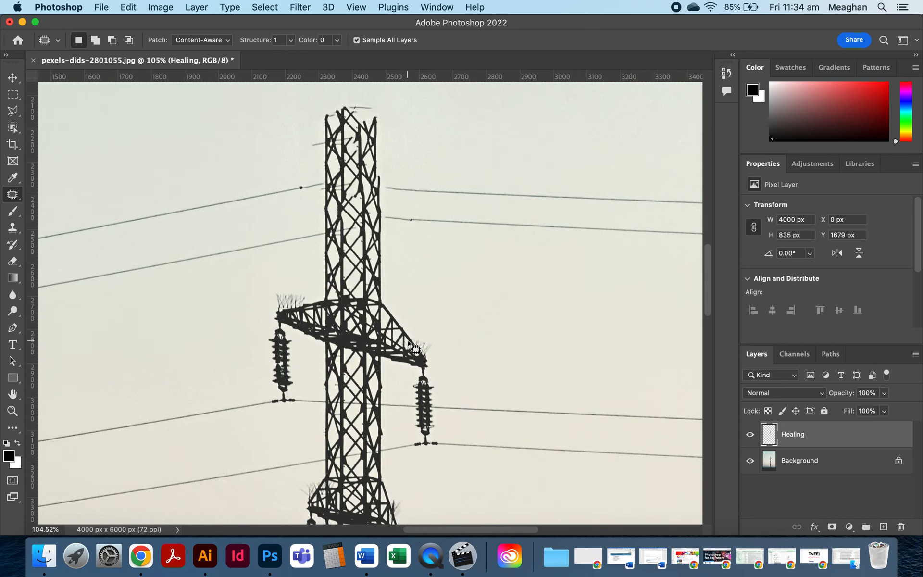
pyautogui.moveTo(401, 301)
pyautogui.mouseDown()
pyautogui.moveTo(356, 289)
pyautogui.moveTo(288, 294)
pyautogui.moveTo(261, 320)
pyautogui.moveTo(265, 362)
pyautogui.moveTo(342, 388)
pyautogui.moveTo(427, 384)
pyautogui.moveTo(458, 347)
pyautogui.moveTo(429, 313)
pyautogui.moveTo(399, 303)
pyautogui.mouseUp()
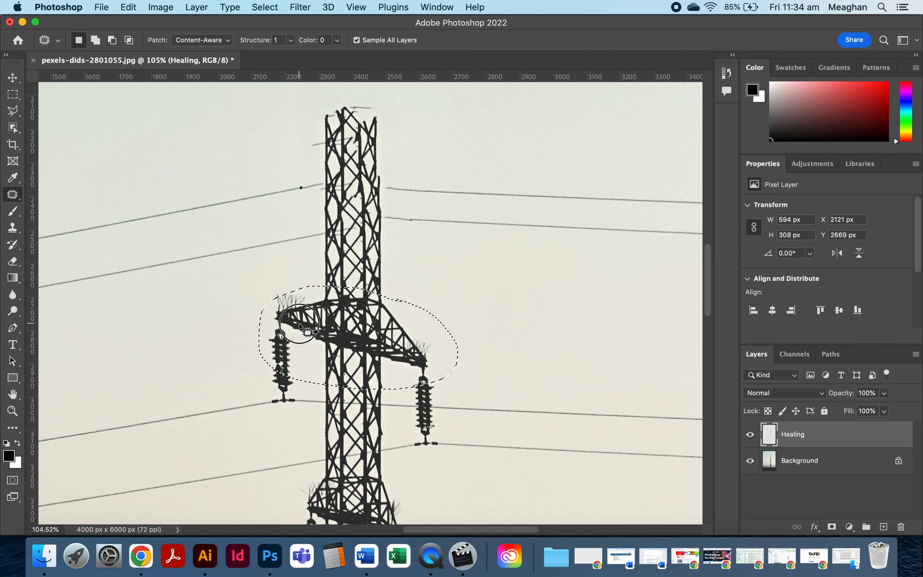
pyautogui.moveTo(299, 326); pyautogui.dragTo(540, 296)
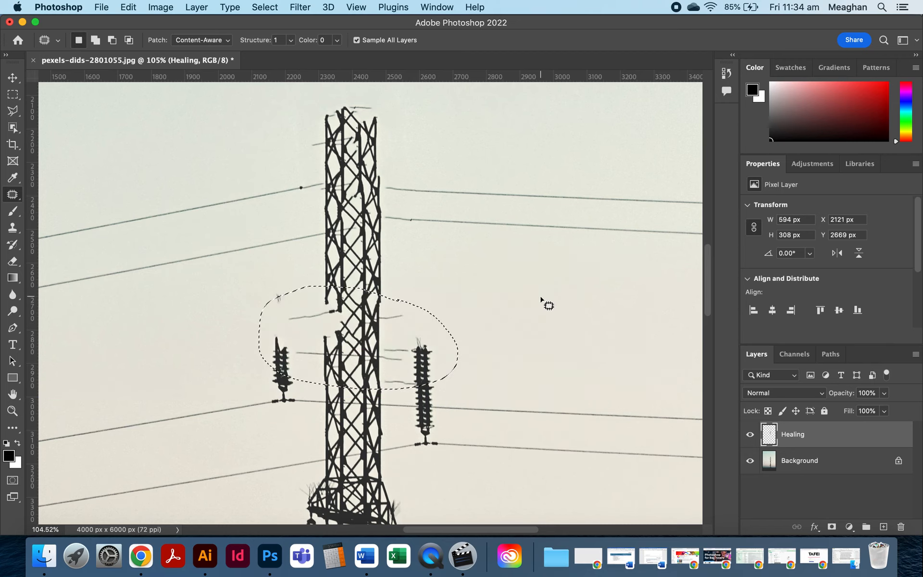
pyautogui.scroll(-5, 460, 374)
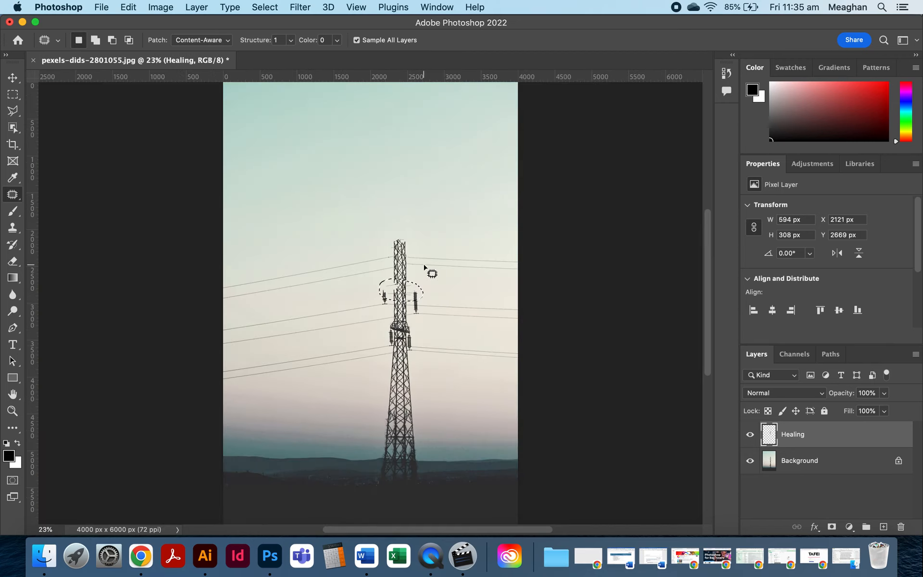
pyautogui.scroll(5, 424, 265)
pyautogui.press('cmd+d')
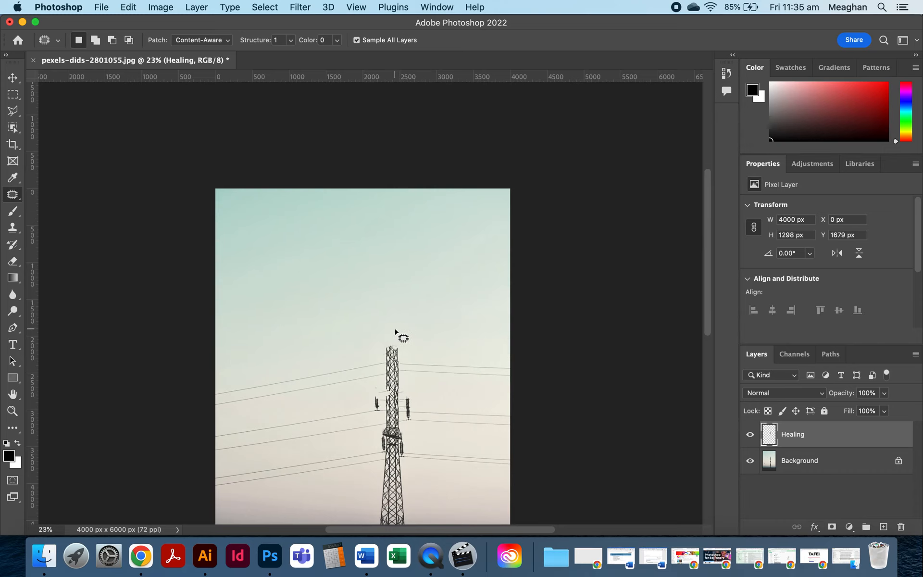
# Patch away the next section of the pylon top by dragging its selection onto sky to the right, then deselect.
pyautogui.scroll(3, 398, 337)
pyautogui.scroll(5, 396, 332)
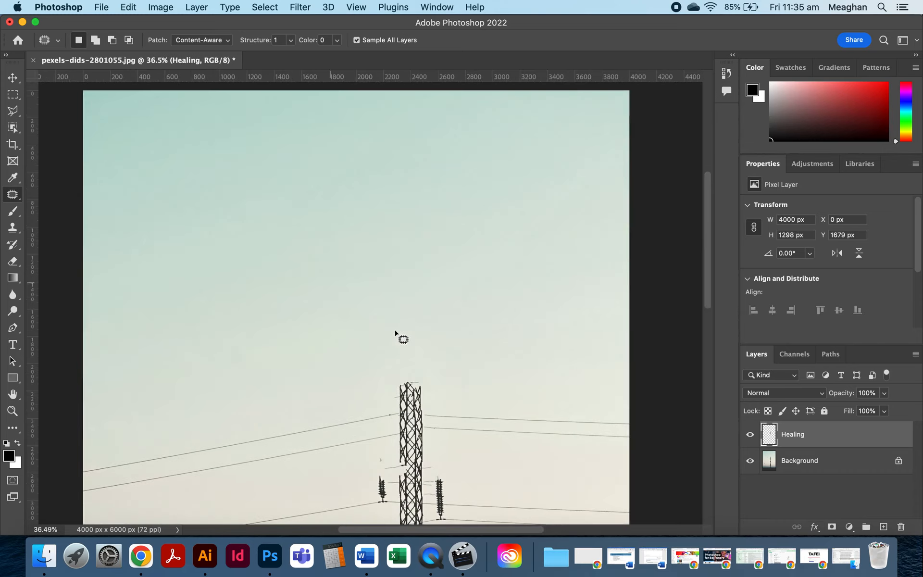
pyautogui.scroll(5, 396, 333)
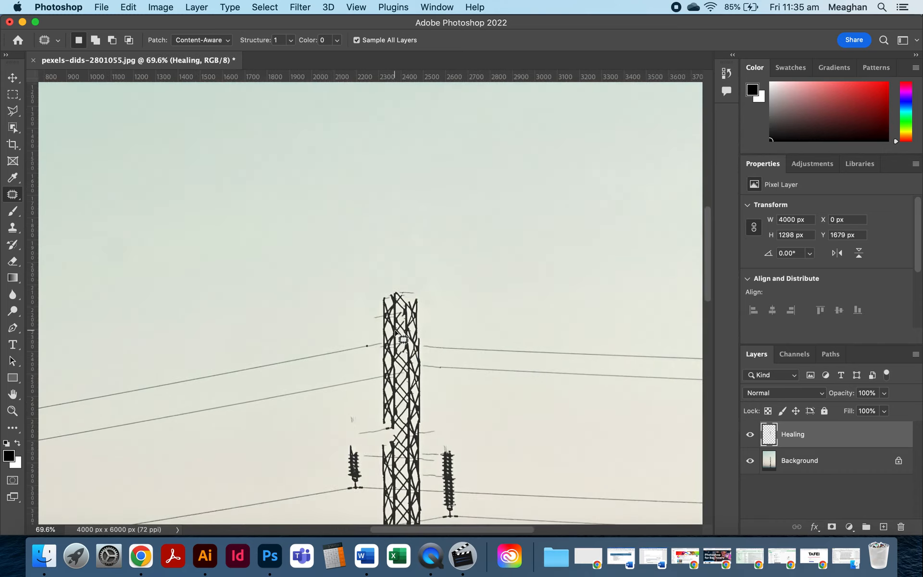
pyautogui.scroll(-2, 396, 333)
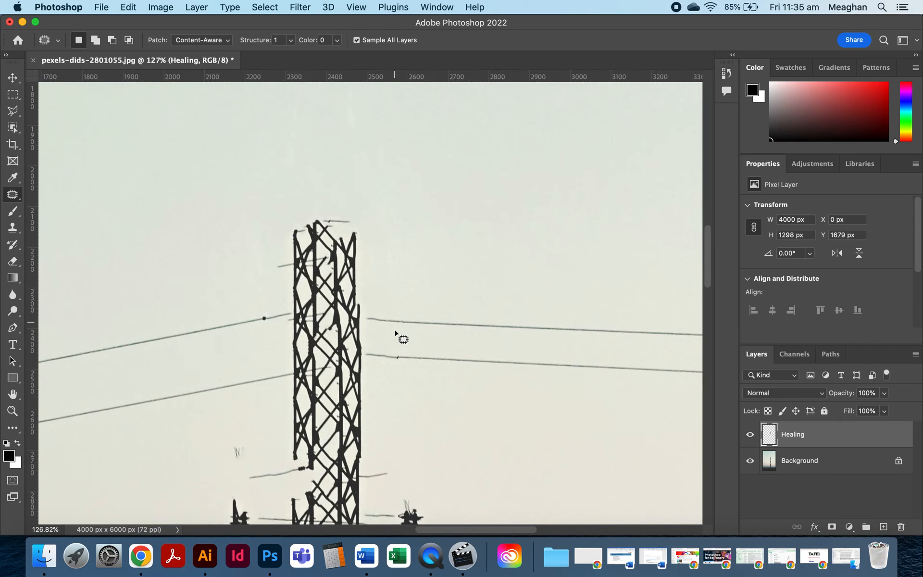
pyautogui.moveTo(362, 217)
pyautogui.mouseDown()
pyautogui.moveTo(297, 216)
pyautogui.moveTo(273, 240)
pyautogui.moveTo(275, 302)
pyautogui.moveTo(302, 327)
pyautogui.moveTo(364, 339)
pyautogui.moveTo(383, 304)
pyautogui.moveTo(380, 245)
pyautogui.moveTo(362, 216)
pyautogui.mouseUp()
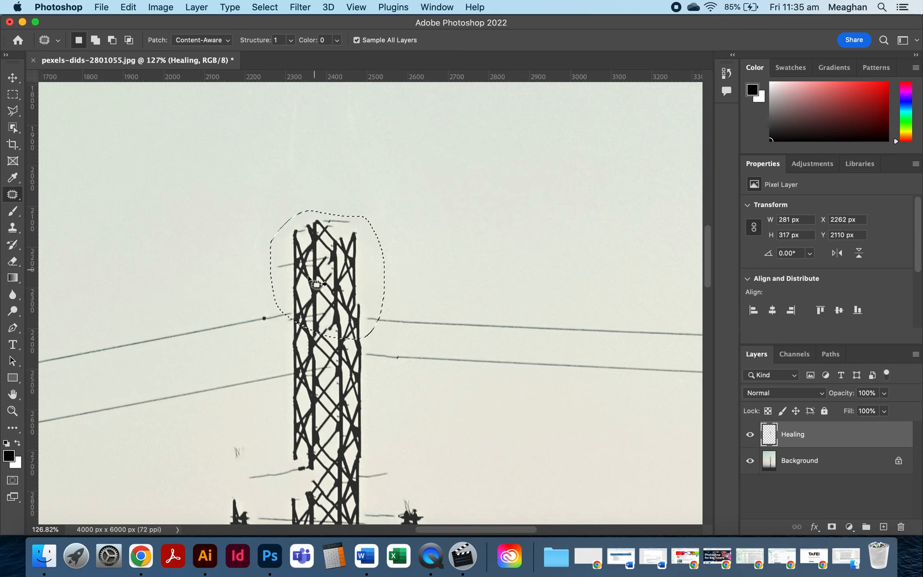
pyautogui.moveTo(333, 274); pyautogui.dragTo(451, 263)
pyautogui.press('super+z')
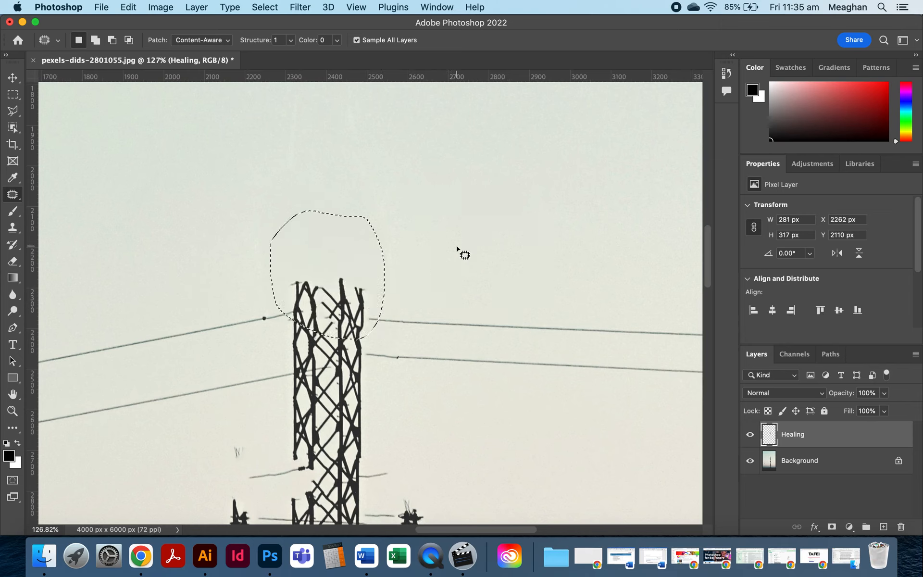
pyautogui.click(425, 267)
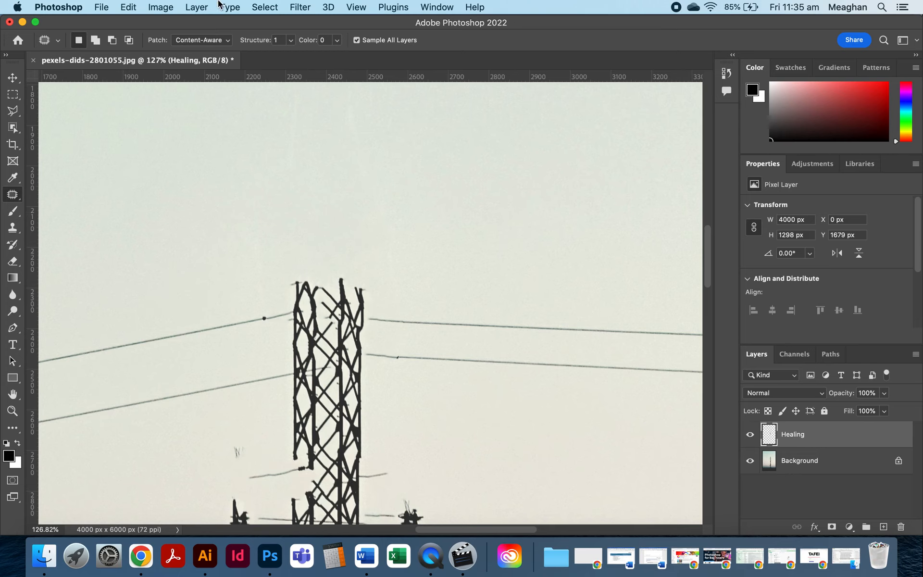
# Select the remaining upper part of the pylon and patch it from clear sky to the upper right, then deselect.
pyautogui.click(269, 6)
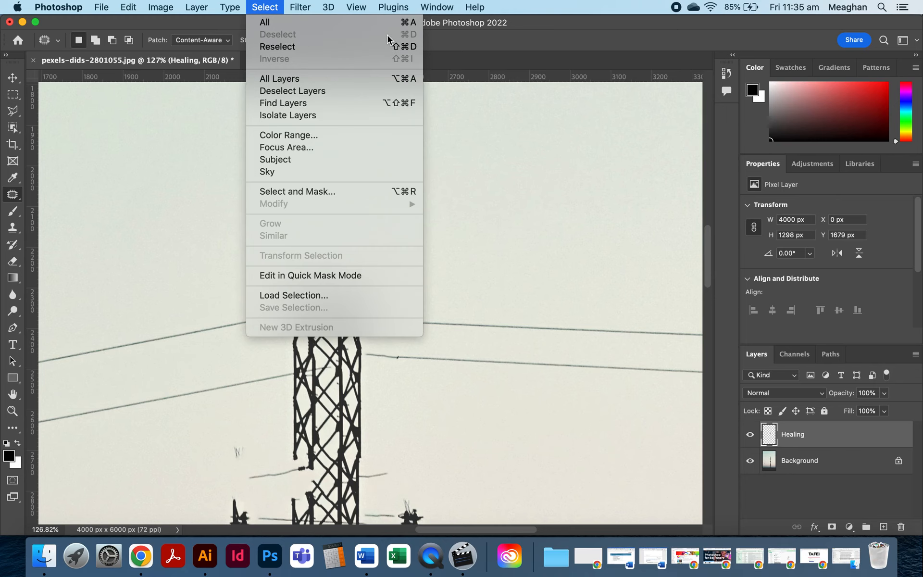
pyautogui.click(275, 7)
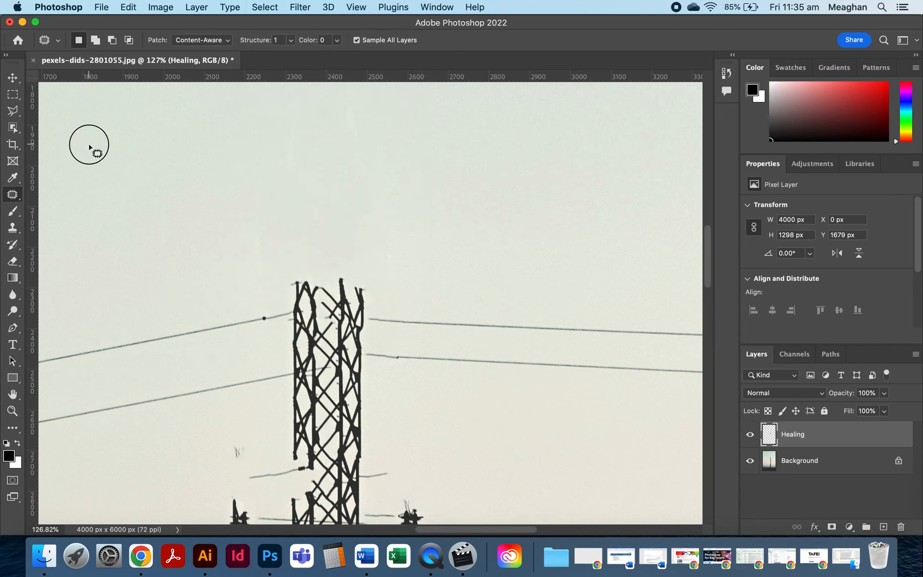
pyautogui.moveTo(96, 137); pyautogui.dragTo(94, 143)
pyautogui.moveTo(329, 243)
pyautogui.mouseDown()
pyautogui.moveTo(275, 310)
pyautogui.moveTo(413, 349)
pyautogui.moveTo(331, 241)
pyautogui.mouseUp()
pyautogui.click(241, 253)
pyautogui.moveTo(308, 273)
pyautogui.mouseDown()
pyautogui.moveTo(284, 282)
pyautogui.moveTo(278, 336)
pyautogui.moveTo(288, 361)
pyautogui.moveTo(336, 383)
pyautogui.moveTo(378, 355)
pyautogui.moveTo(380, 313)
pyautogui.moveTo(333, 266)
pyautogui.moveTo(306, 269)
pyautogui.mouseUp()
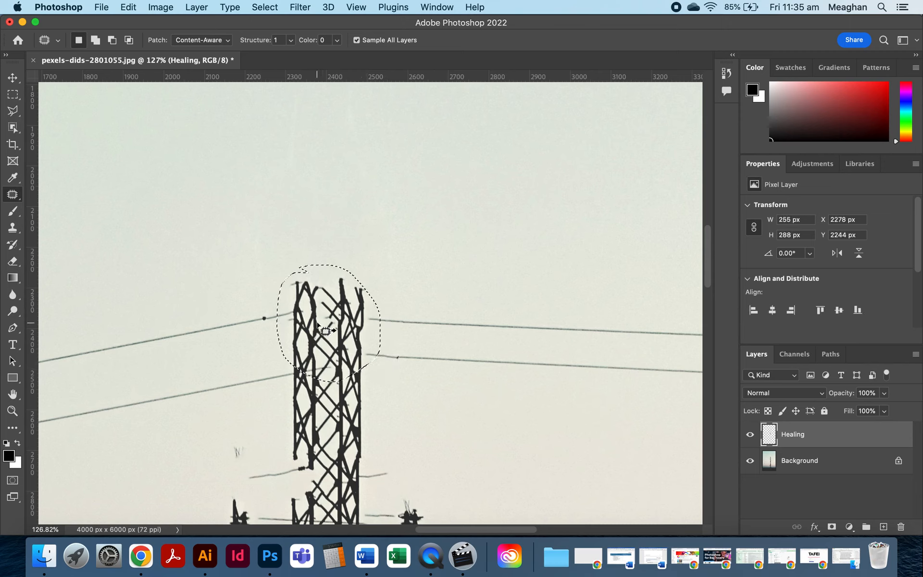
pyautogui.moveTo(317, 323); pyautogui.dragTo(477, 205)
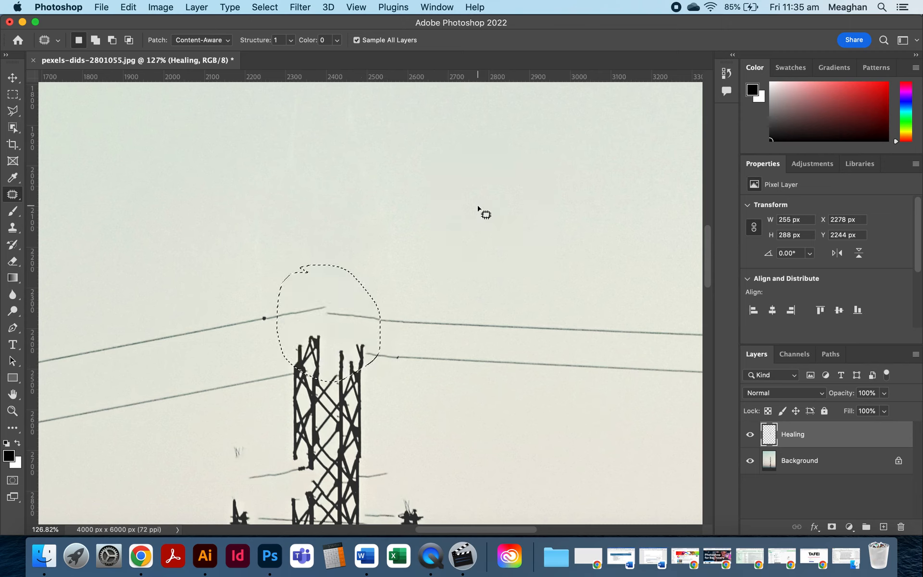
pyautogui.scroll(-3, 416, 348)
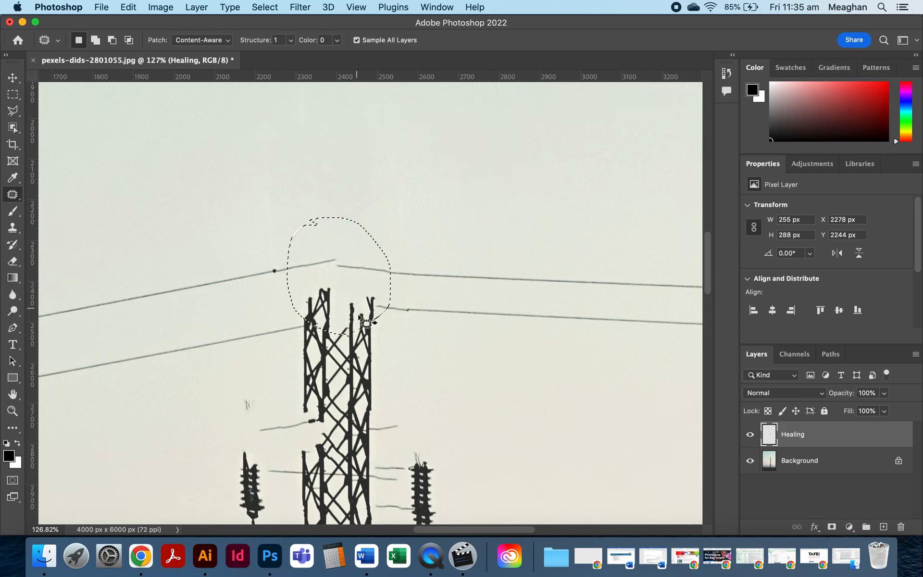
pyautogui.click(456, 334)
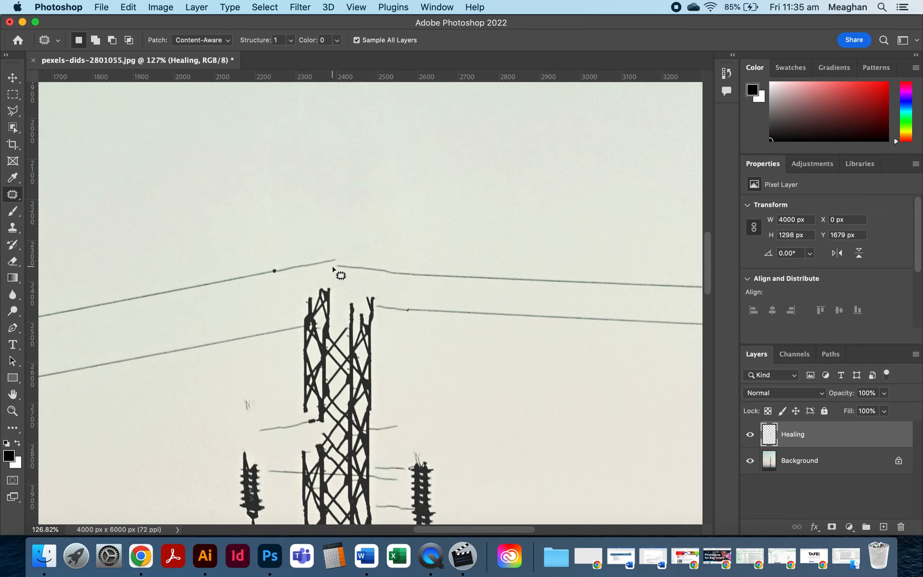
pyautogui.scroll(-5, 335, 270)
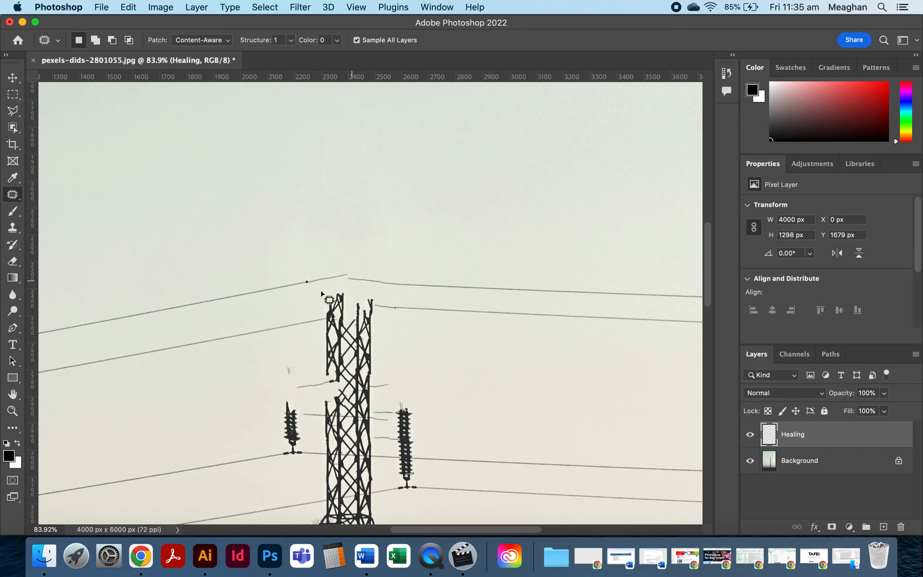
pyautogui.scroll(-3, 385, 394)
pyautogui.scroll(-15, 370, 439)
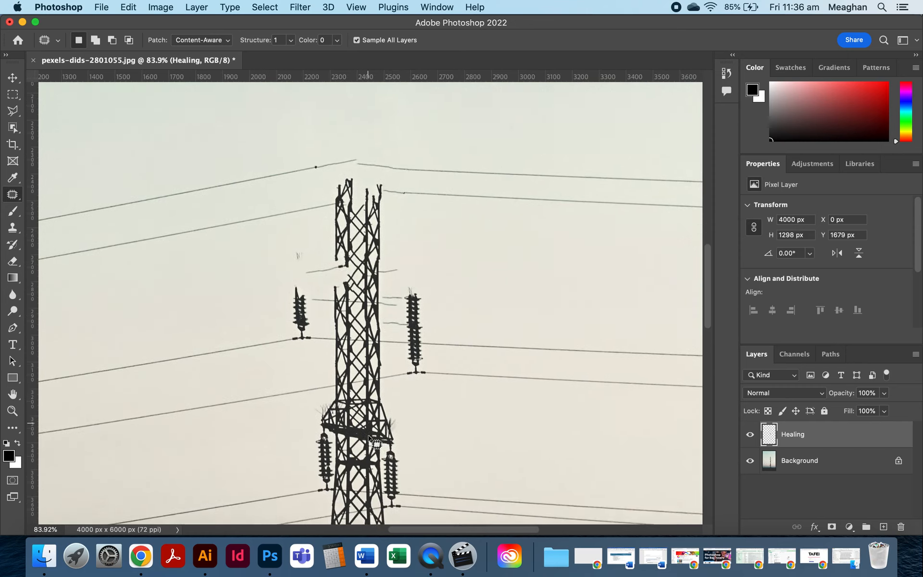
# Switch to the Clone Stamp tool, enlarge its brush to 300 px and set sampling to All Layers.
pyautogui.scroll(-10, 370, 439)
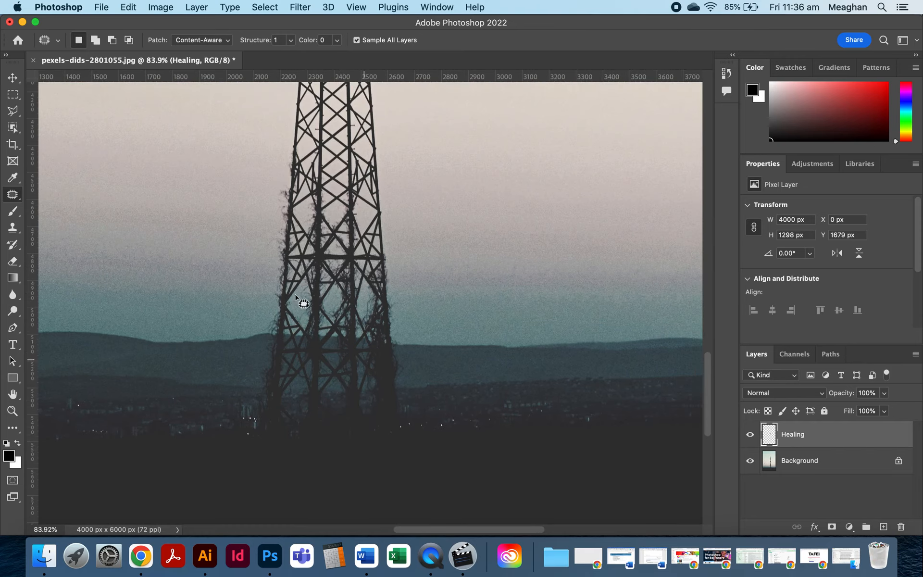
pyautogui.click(13, 230)
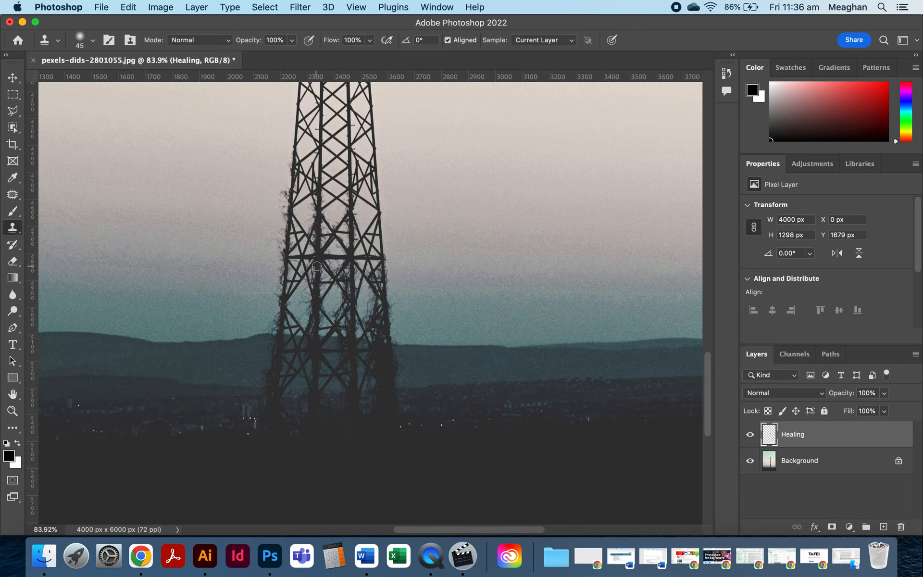
pyautogui.press(']')
pyautogui.press(']')
pyautogui.press(']')
pyautogui.press(']')
pyautogui.press(']')
pyautogui.press(']')
pyautogui.click(571, 41)
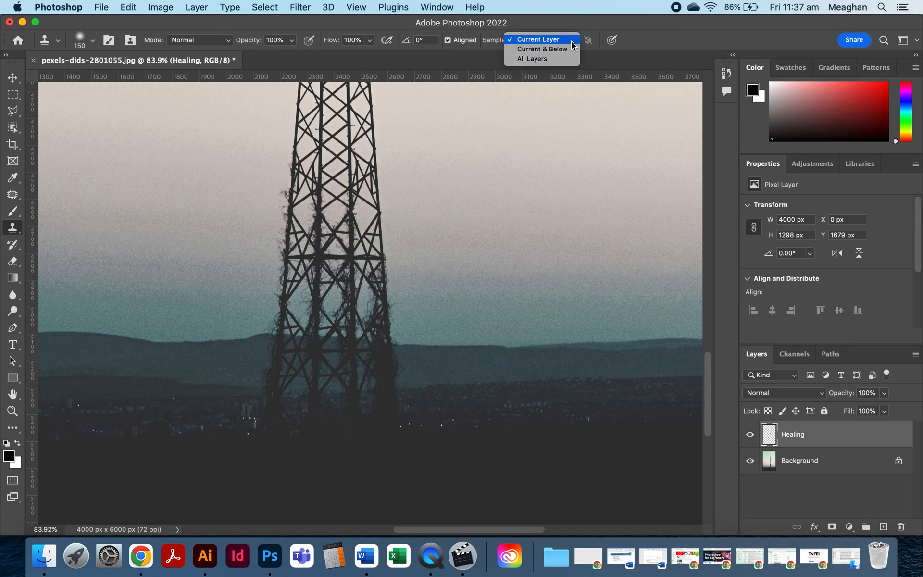
pyautogui.click(542, 59)
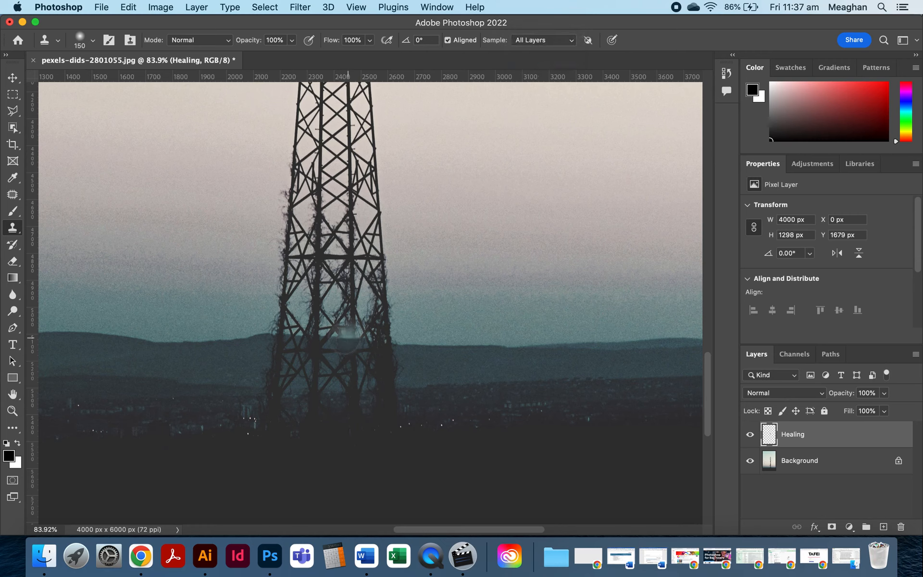
pyautogui.press(']')
pyautogui.press(']')
pyautogui.press(']')
pyautogui.press(']')
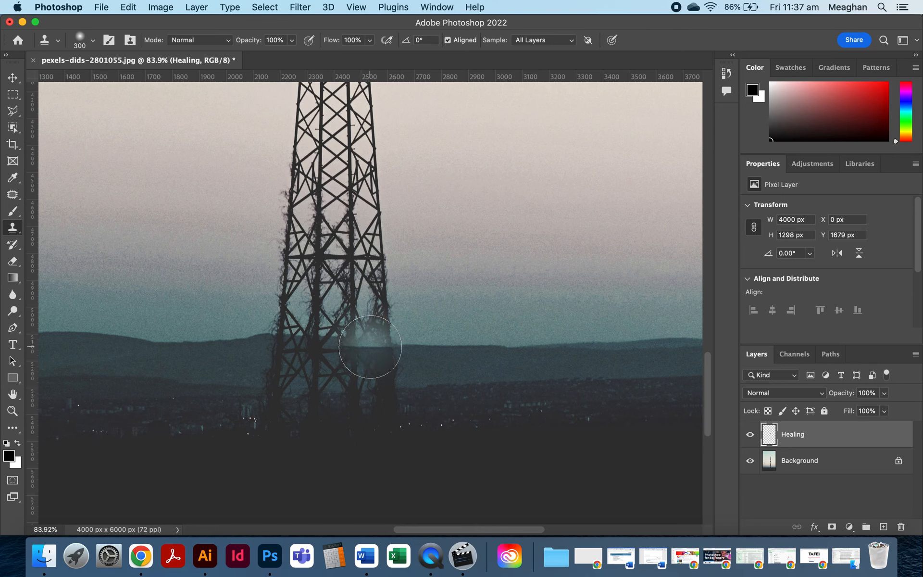
# Set the Clone Stamp brush hardness to 50%.
pyautogui.scroll(3, 370, 347)
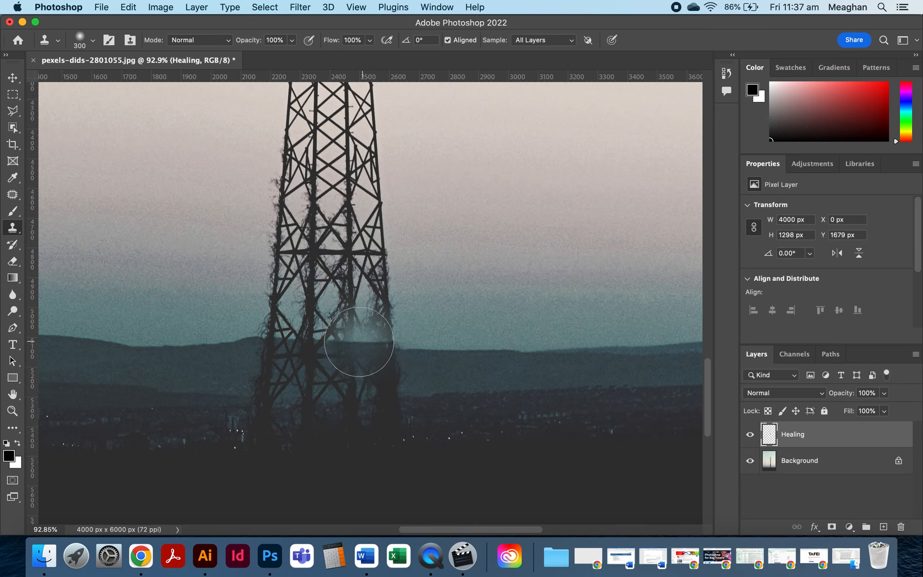
pyautogui.moveTo(344, 342)
pyautogui.mouseDown()
pyautogui.moveTo(377, 355)
pyautogui.moveTo(361, 322)
pyautogui.mouseUp()
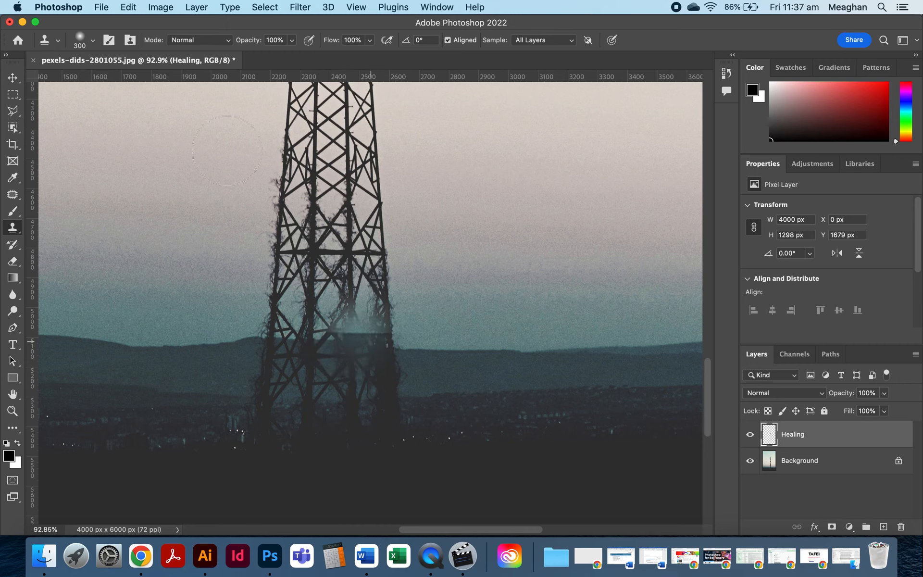
pyautogui.click(93, 42)
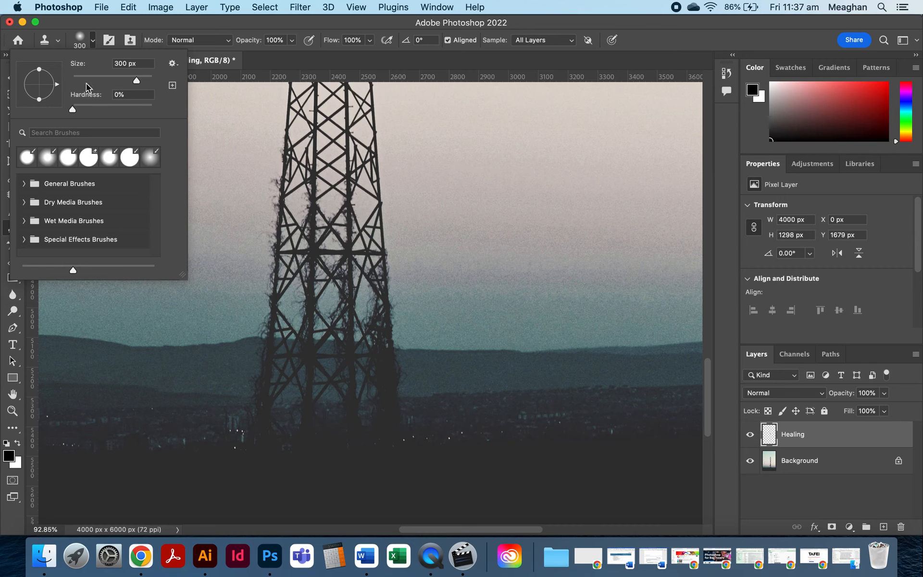
pyautogui.click(108, 109)
pyautogui.click(114, 111)
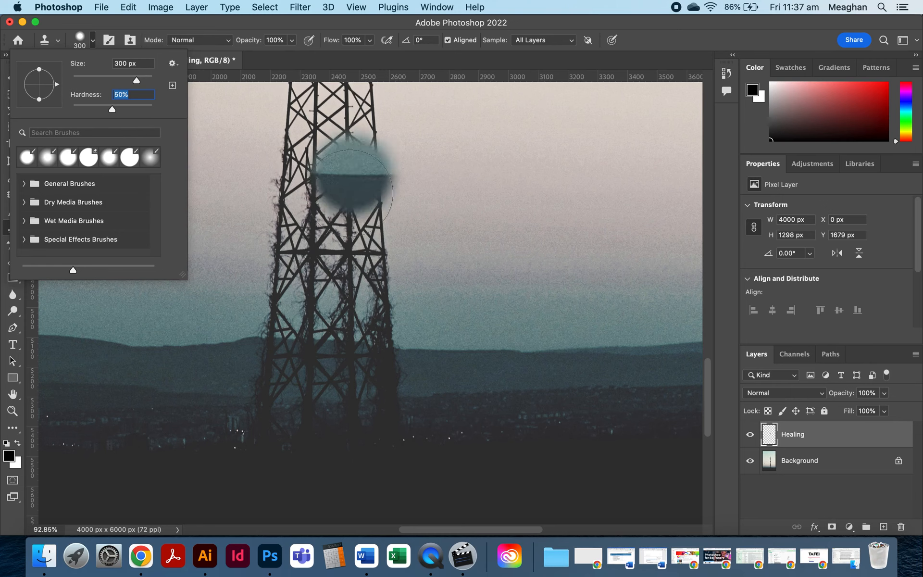
# Try a clone stamp over the pylon's lower section, then undo it.
pyautogui.click(358, 271)
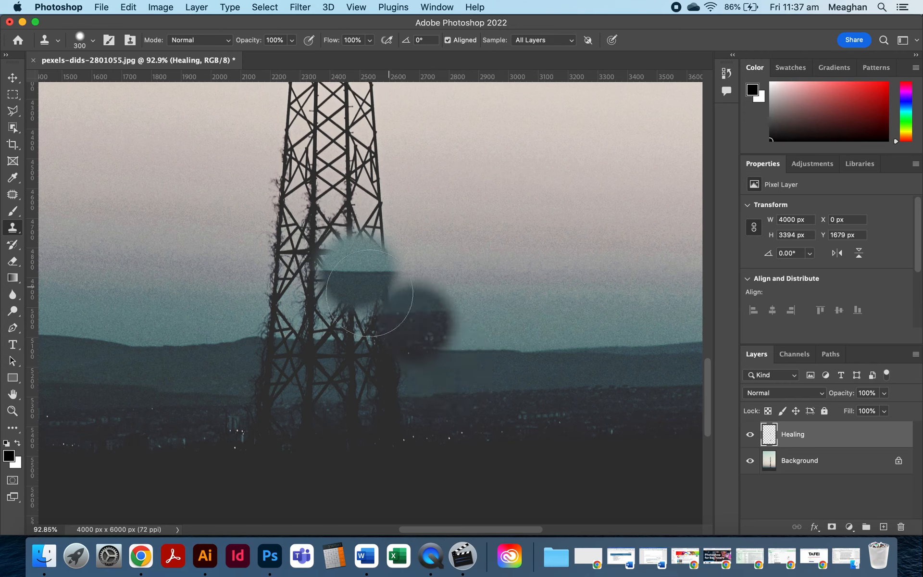
pyautogui.press('super+z')
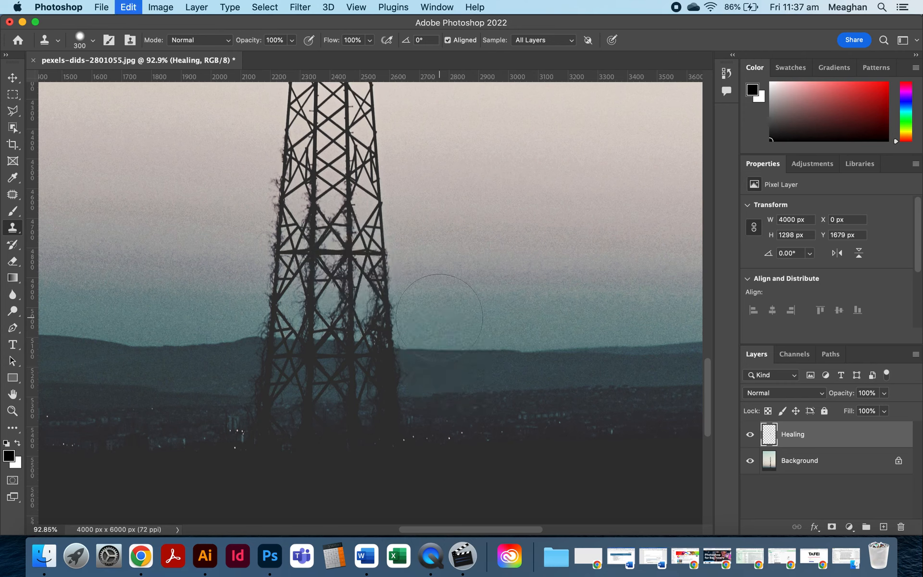
pyautogui.click(92, 41)
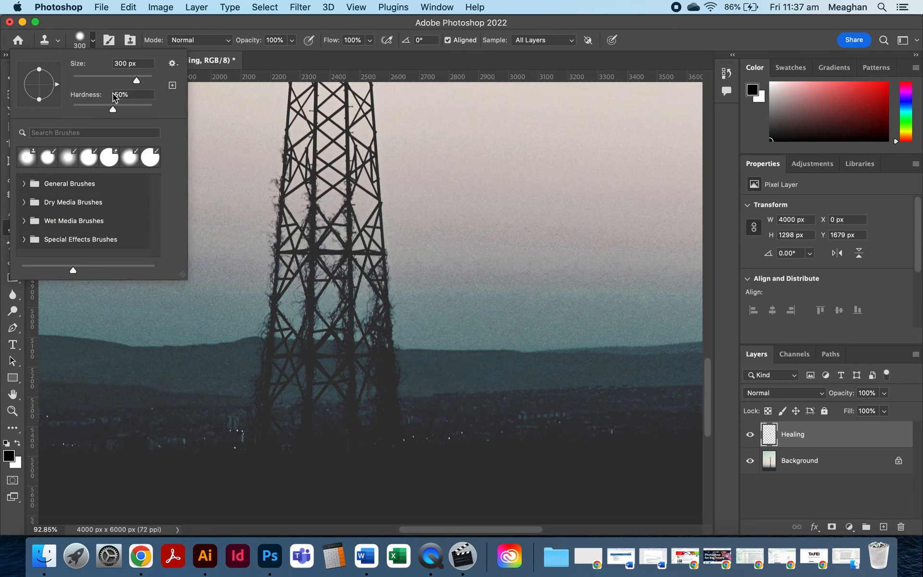
pyautogui.click(94, 40)
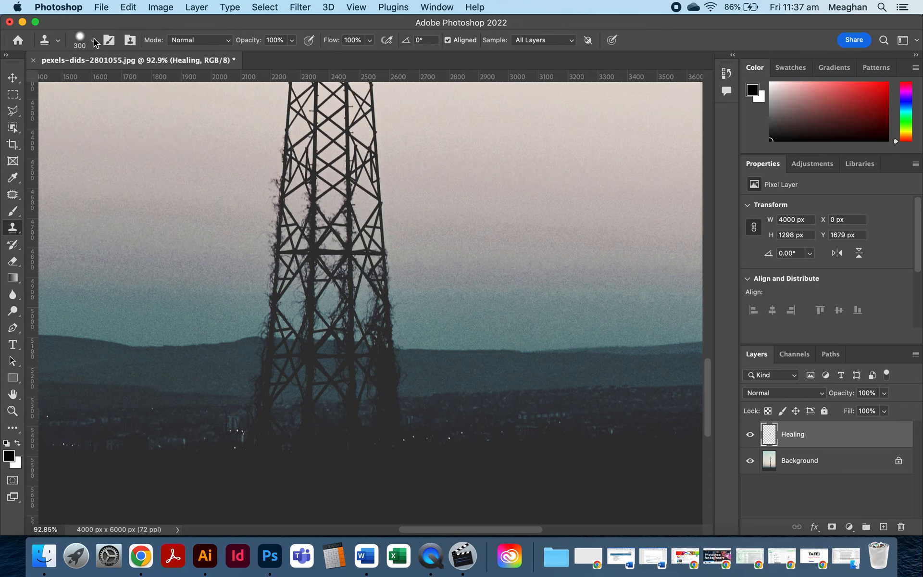
pyautogui.click(95, 41)
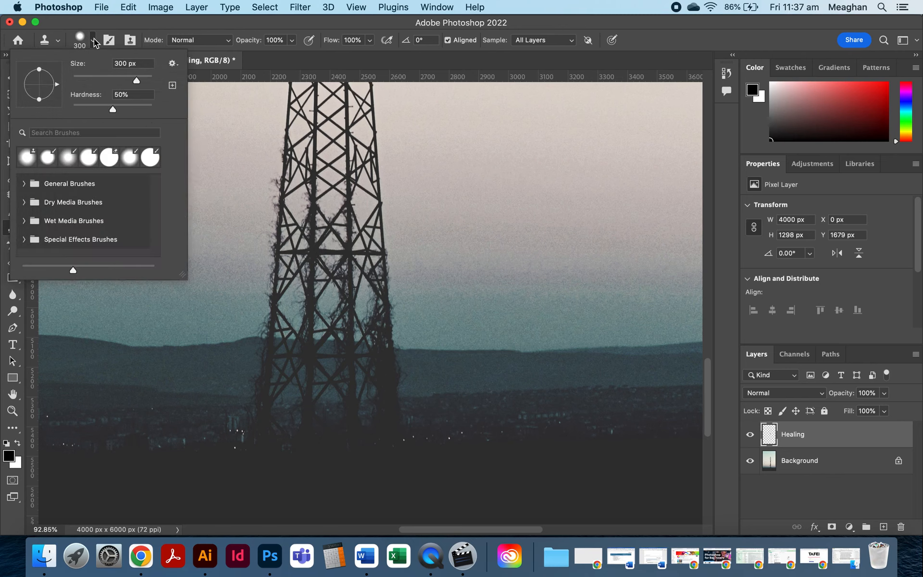
pyautogui.click(636, 38)
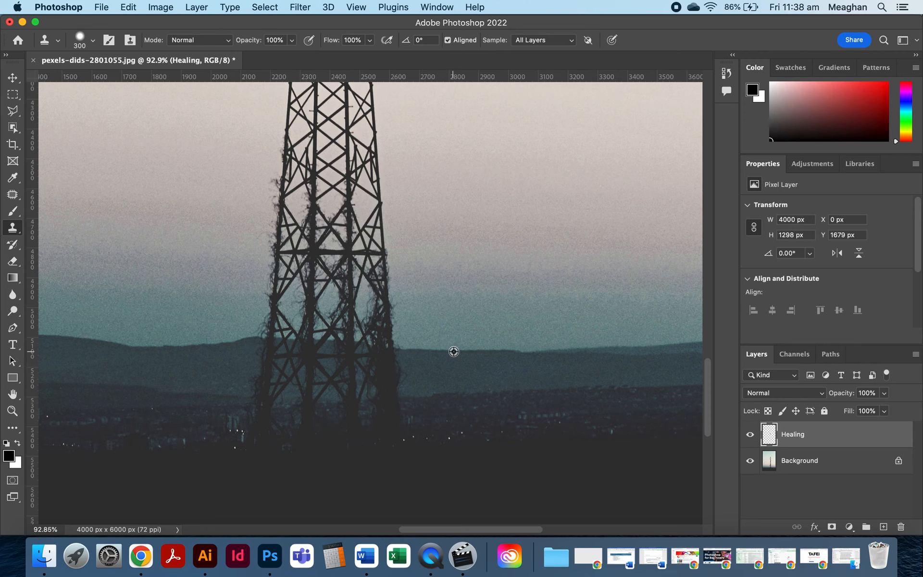
# Clone hill texture from the right over the pylon legs at the horizon, undoing the overlong extra stroke.
pyautogui.keyDown('alt'); pyautogui.click(454, 352); pyautogui.keyUp('alt')
pyautogui.moveTo(449, 355); pyautogui.dragTo(373, 349)
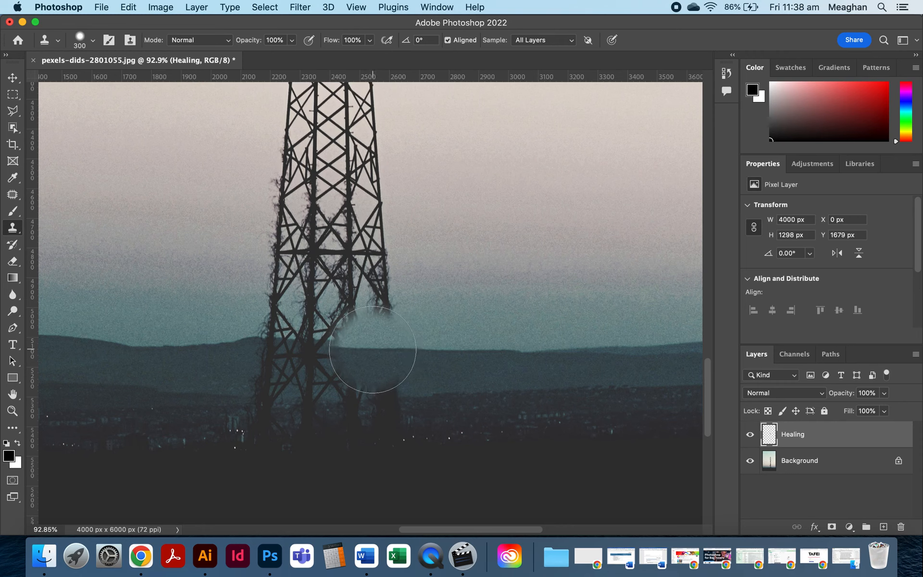
pyautogui.moveTo(373, 350)
pyautogui.mouseDown()
pyautogui.moveTo(348, 338)
pyautogui.moveTo(313, 352)
pyautogui.moveTo(147, 350)
pyautogui.mouseUp()
pyautogui.press('super+z')
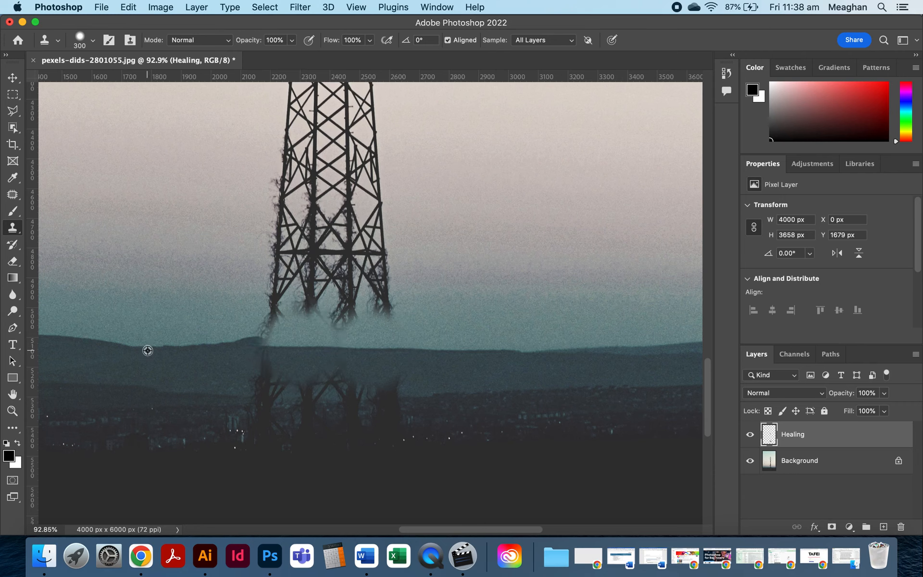
# Clone the hill from the left across the remaining pylon base, undoing a stray stamp.
pyautogui.keyDown('alt'); pyautogui.click(147, 348); pyautogui.keyUp('alt')
pyautogui.moveTo(232, 352); pyautogui.dragTo(250, 350)
pyautogui.click(250, 349)
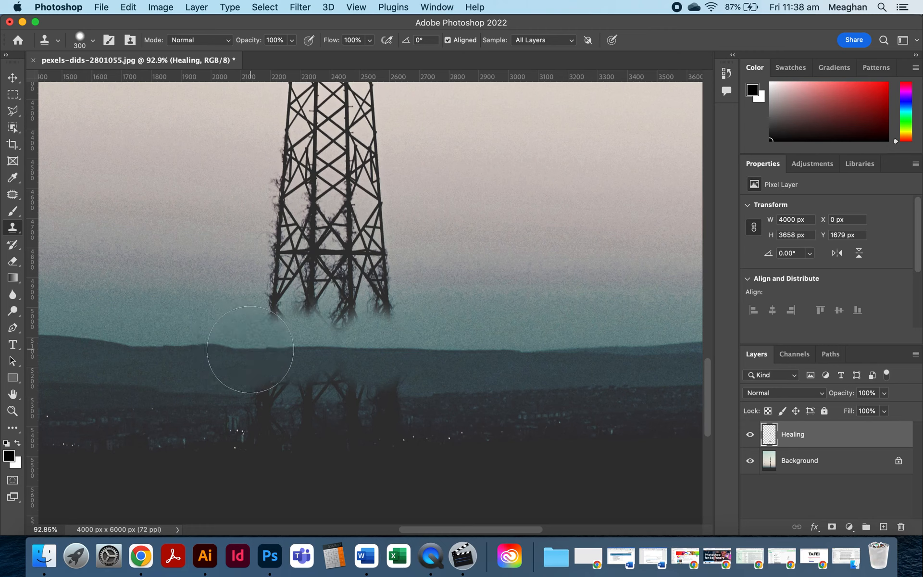
pyautogui.moveTo(264, 383)
pyautogui.mouseDown()
pyautogui.moveTo(283, 369)
pyautogui.moveTo(417, 379)
pyautogui.moveTo(438, 356)
pyautogui.mouseUp()
pyautogui.keyDown('alt'); pyautogui.click(542, 351); pyautogui.keyUp('alt')
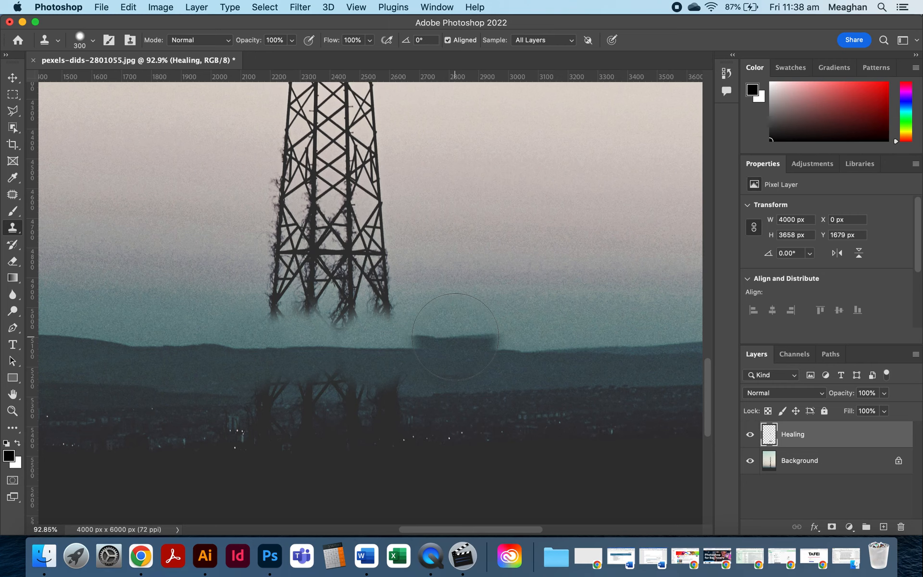
pyautogui.click(455, 337)
pyautogui.press('super+z')
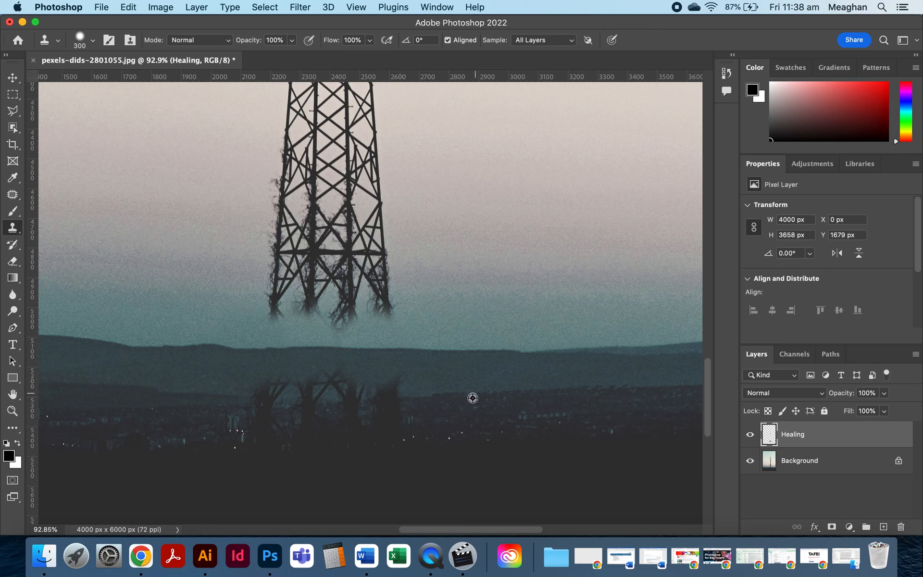
# Clone the dark town band over the lower pylon legs, reducing the brush to 250 px.
pyautogui.keyDown('alt'); pyautogui.click(457, 397); pyautogui.keyUp('alt')
pyautogui.moveTo(457, 397); pyautogui.dragTo(373, 402)
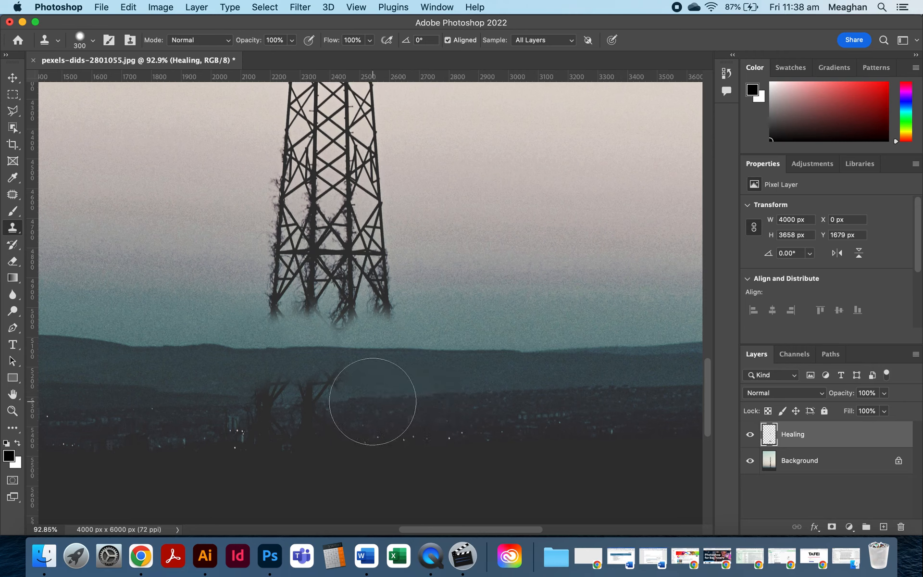
pyautogui.press('[')
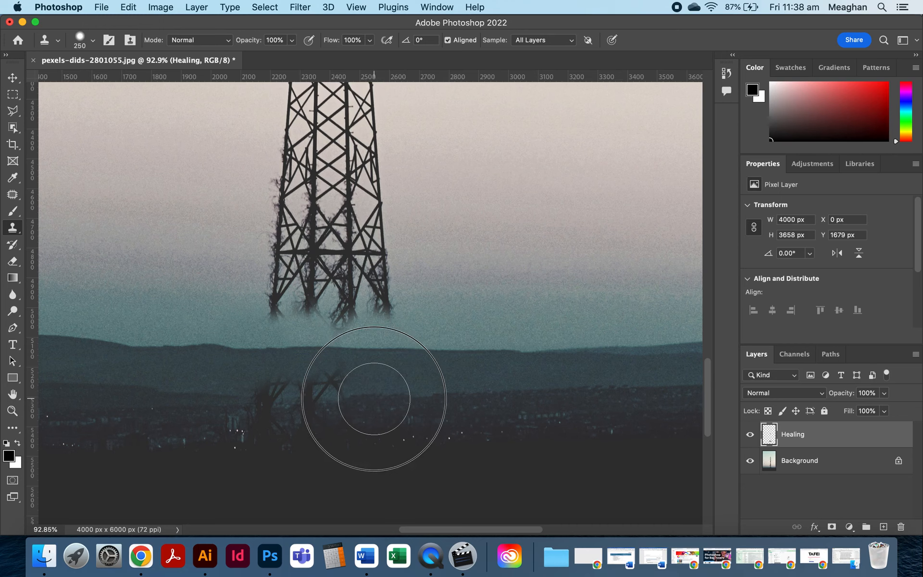
pyautogui.click(374, 397)
pyautogui.moveTo(370, 400); pyautogui.dragTo(288, 400)
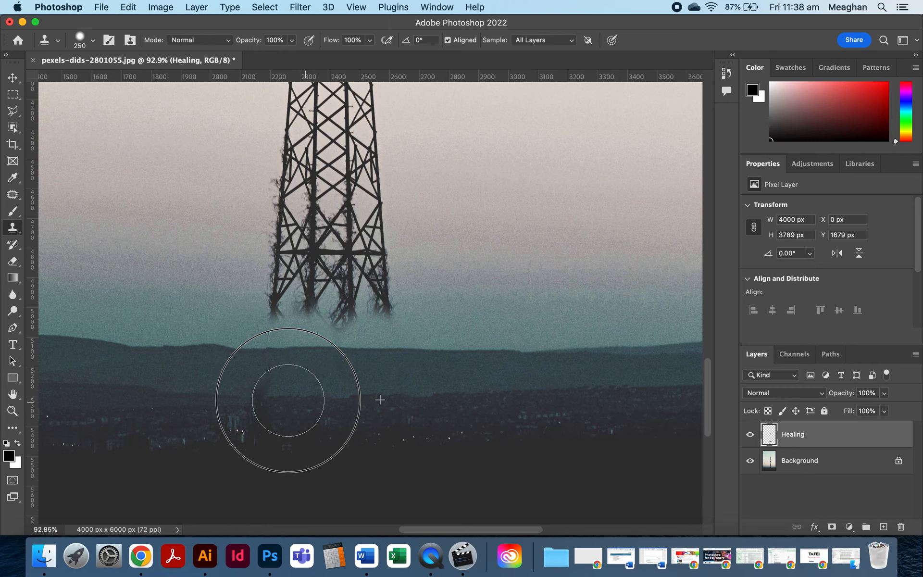
pyautogui.moveTo(288, 400); pyautogui.dragTo(293, 391)
pyautogui.moveTo(231, 400)
pyautogui.mouseDown()
pyautogui.moveTo(195, 396)
pyautogui.moveTo(219, 396)
pyautogui.mouseUp()
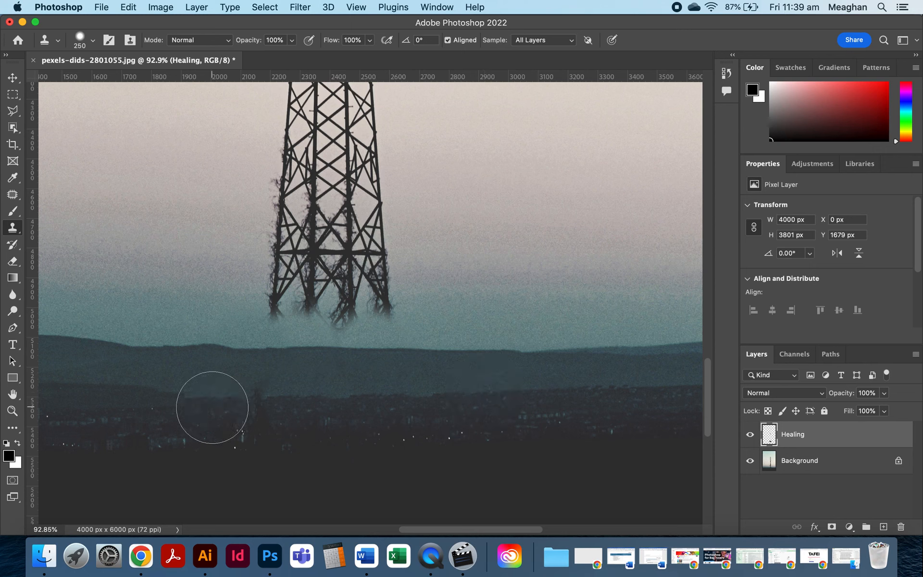
# Stamp over the leftover leg remnants in the town band using nearby samples.
pyautogui.keyDown('alt'); pyautogui.click(191, 400); pyautogui.keyUp('alt')
pyautogui.click(240, 405)
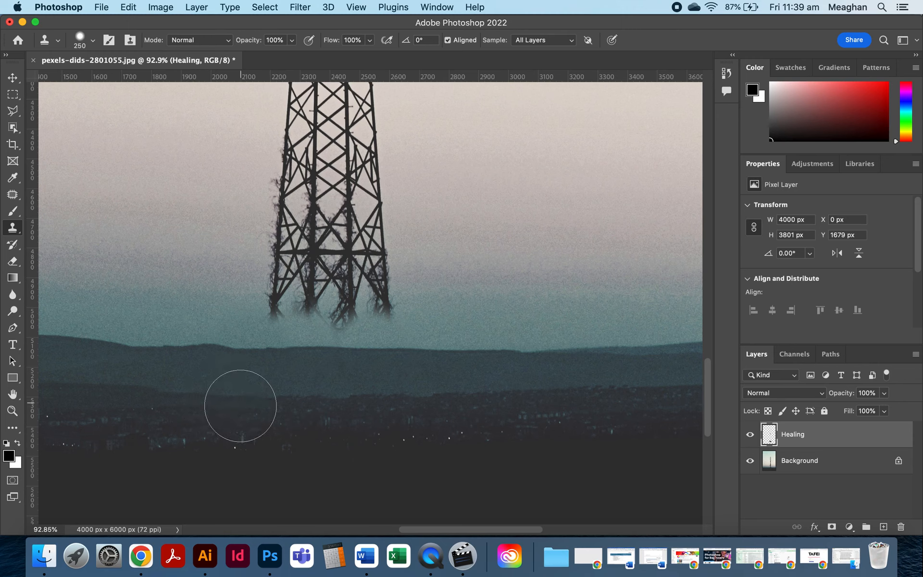
pyautogui.click(241, 403)
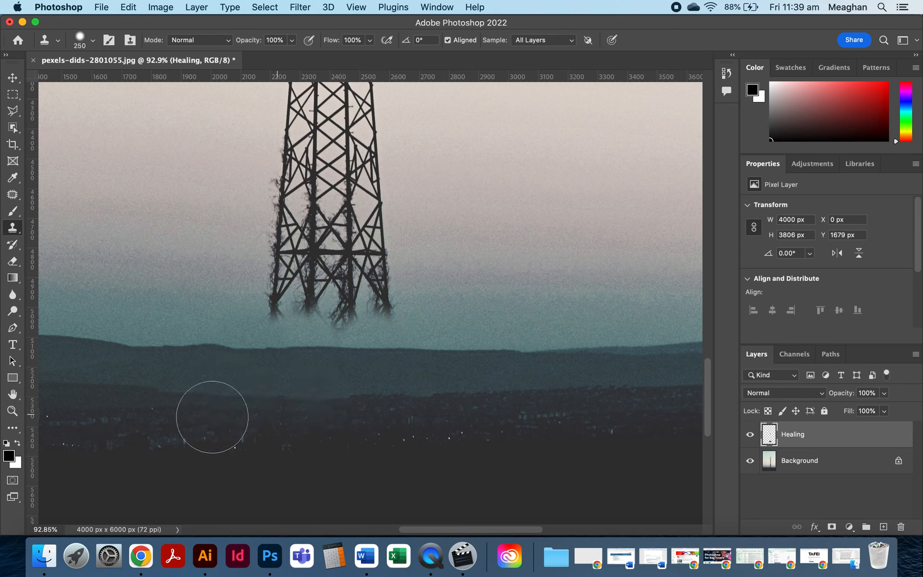
pyautogui.keyDown('alt'); pyautogui.click(199, 425); pyautogui.keyUp('alt')
pyautogui.click(302, 419)
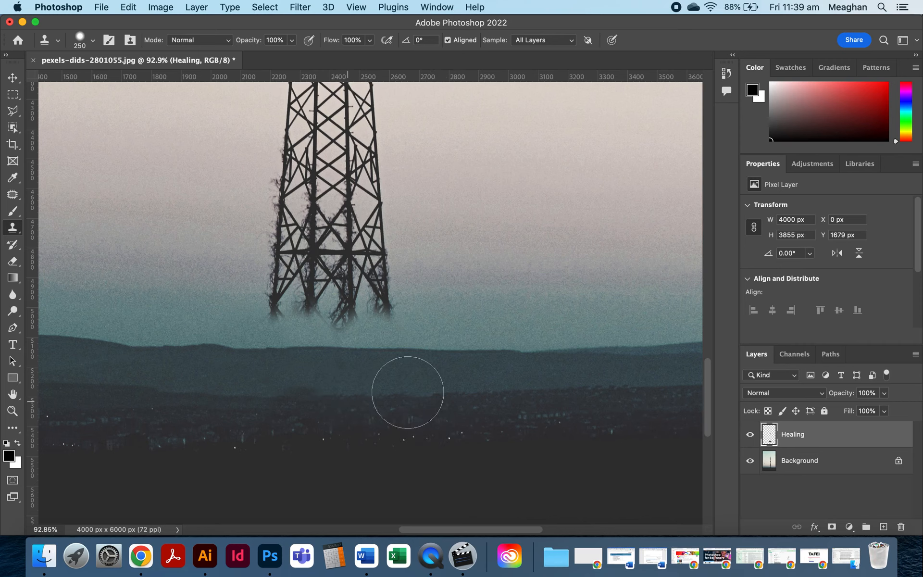
pyautogui.keyDown('alt'); pyautogui.click(563, 393); pyautogui.keyUp('alt')
pyautogui.click(311, 402)
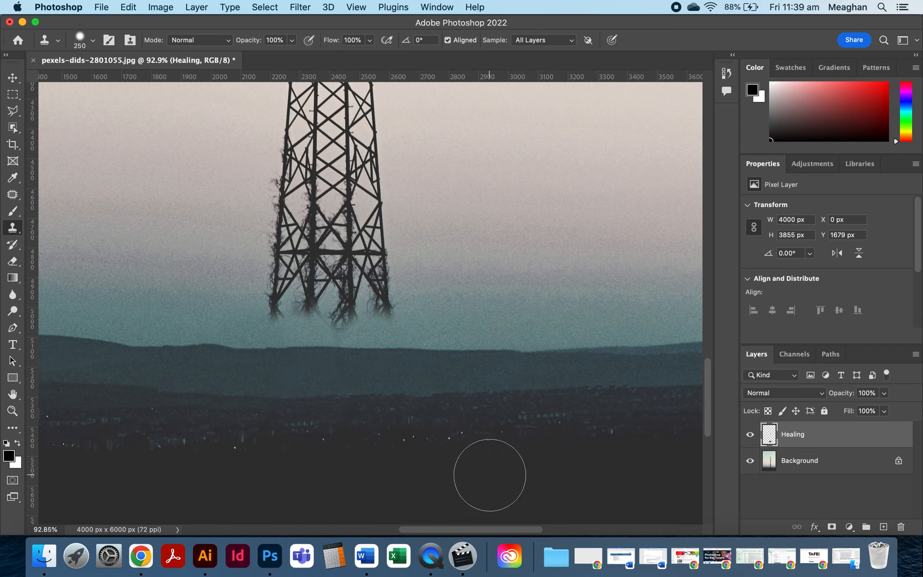
# Hide the Healing layer to compare with the original photo.
pyautogui.scroll(-3, 541, 427)
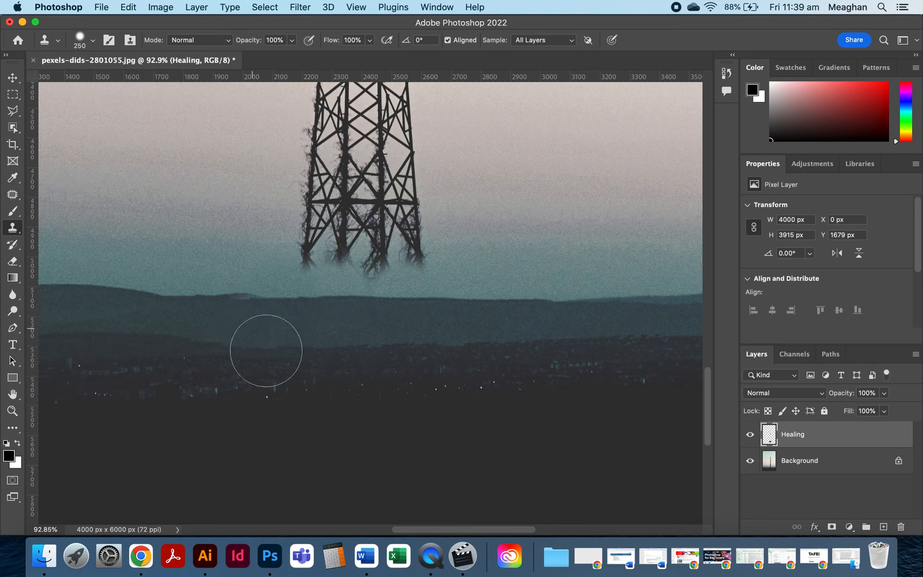
pyautogui.scroll(-3, 346, 365)
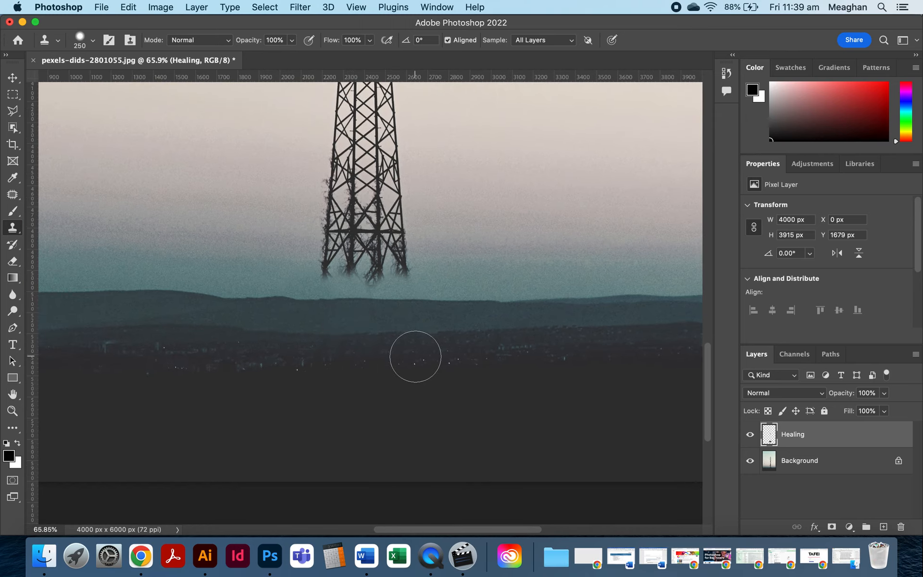
pyautogui.scroll(-4, 415, 356)
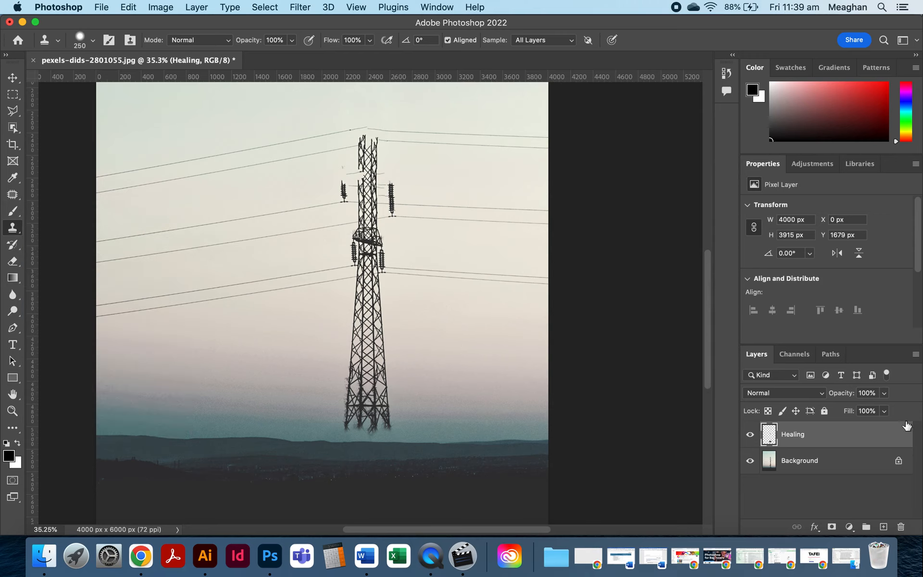
pyautogui.click(750, 435)
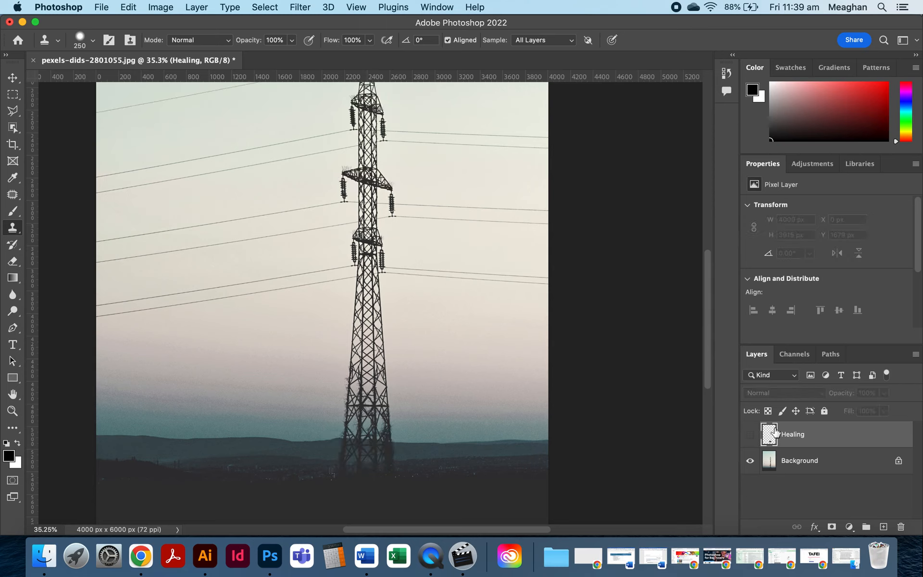
# Add a new layer named content aware above the Healing layer.
pyautogui.click(883, 527)
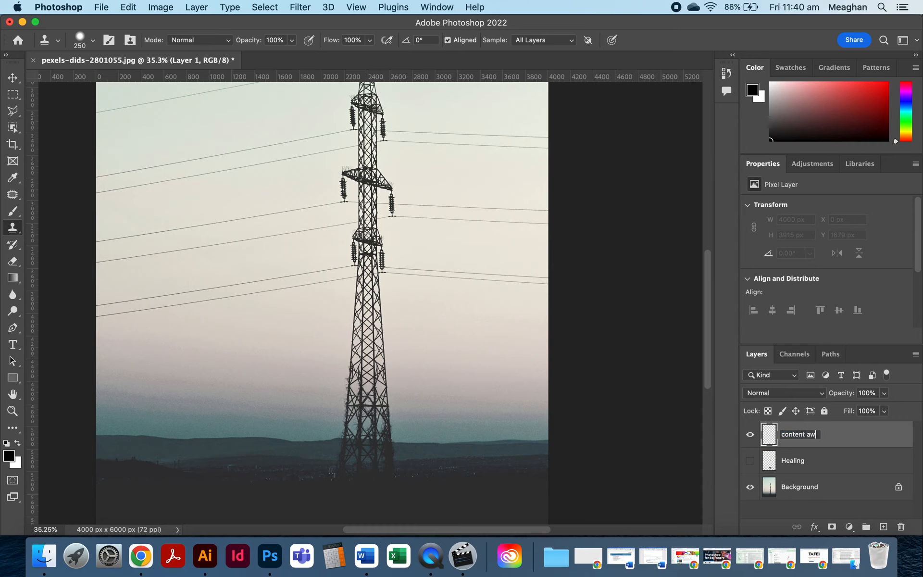
pyautogui.press('Return')
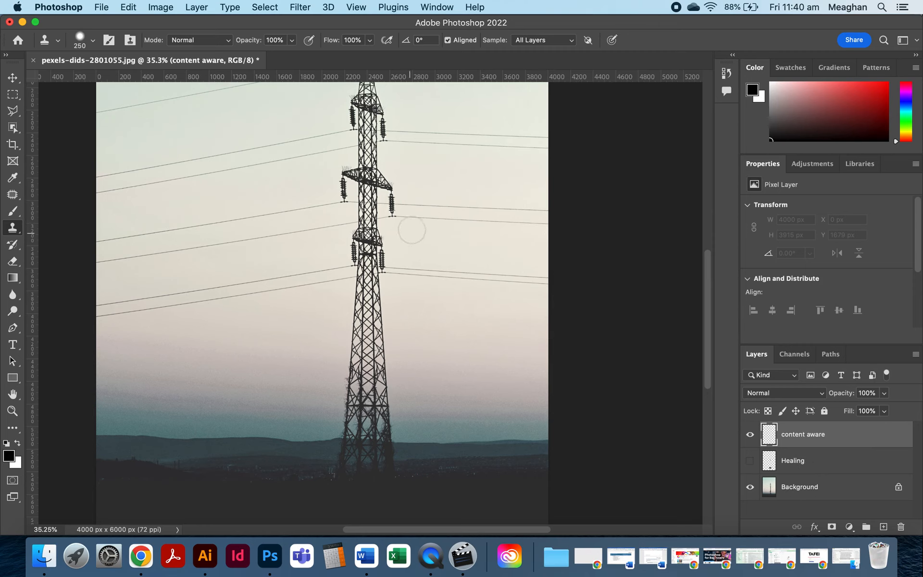
pyautogui.scroll(3, 411, 226)
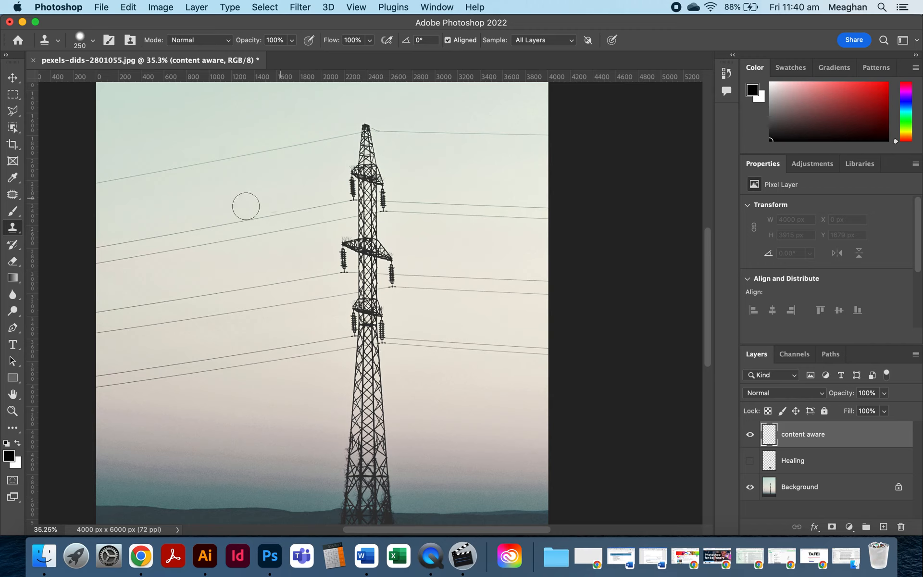
pyautogui.click(16, 113)
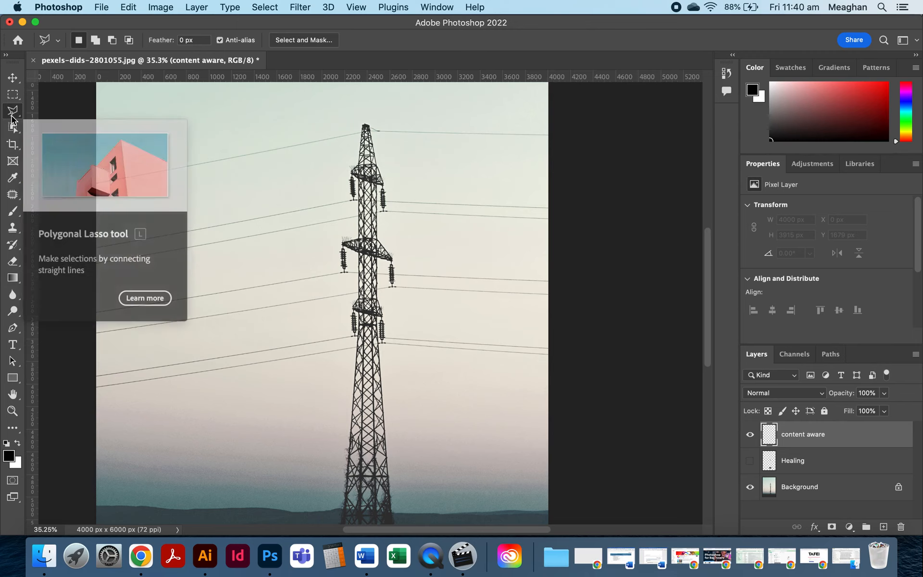
pyautogui.rightClick(16, 113)
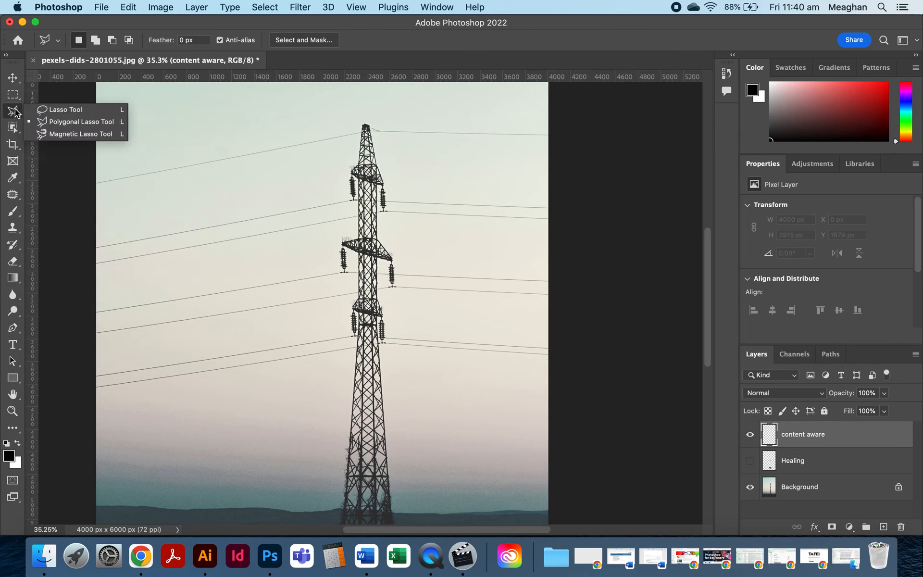
pyautogui.click(58, 110)
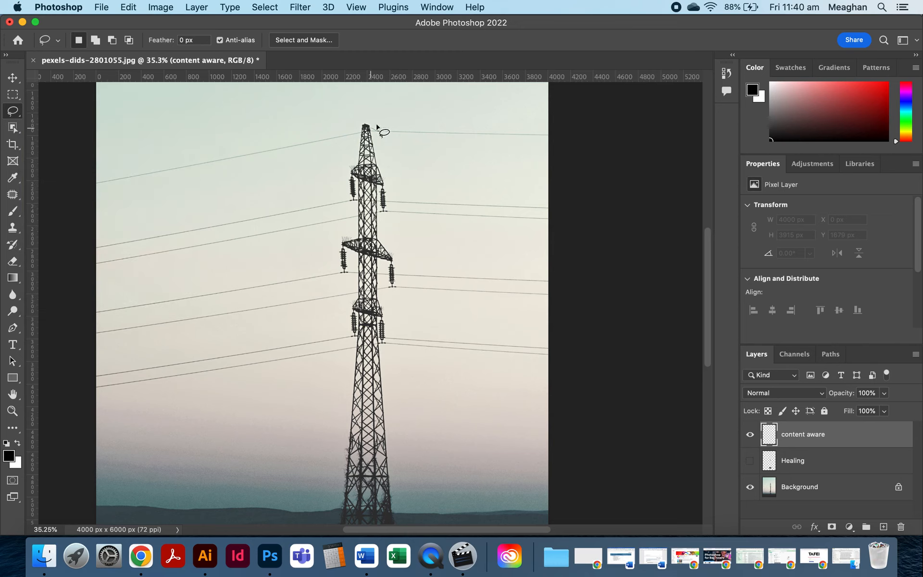
pyautogui.moveTo(362, 118)
pyautogui.mouseDown()
pyautogui.moveTo(92, 180)
pyautogui.moveTo(79, 225)
pyautogui.moveTo(86, 394)
pyautogui.moveTo(134, 396)
pyautogui.moveTo(334, 364)
pyautogui.moveTo(335, 456)
pyautogui.moveTo(397, 450)
pyautogui.moveTo(406, 371)
pyautogui.moveTo(394, 244)
pyautogui.moveTo(401, 232)
pyautogui.moveTo(533, 250)
pyautogui.moveTo(563, 230)
pyautogui.moveTo(560, 203)
pyautogui.moveTo(537, 165)
pyautogui.moveTo(346, 163)
pyautogui.mouseUp()
pyautogui.scroll(-5, 353, 202)
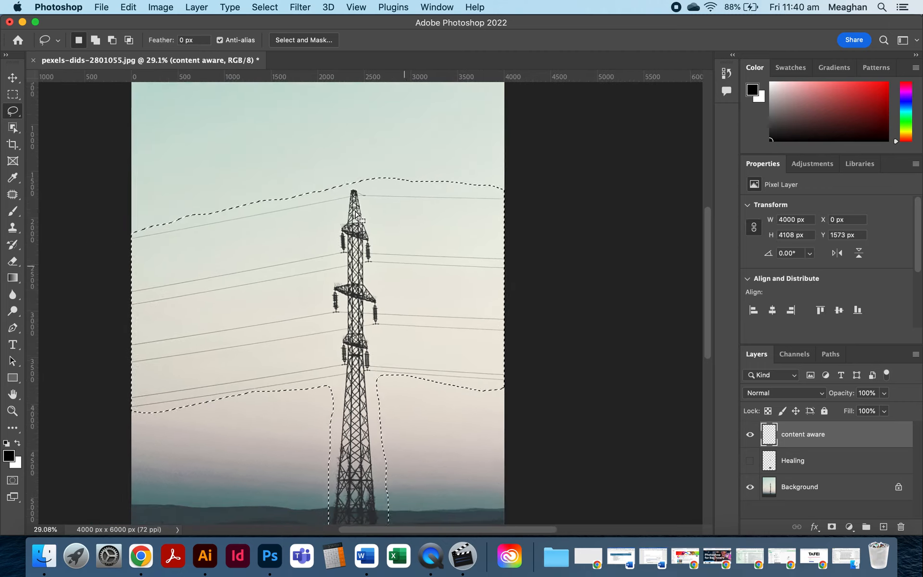
pyautogui.scroll(-1, 355, 214)
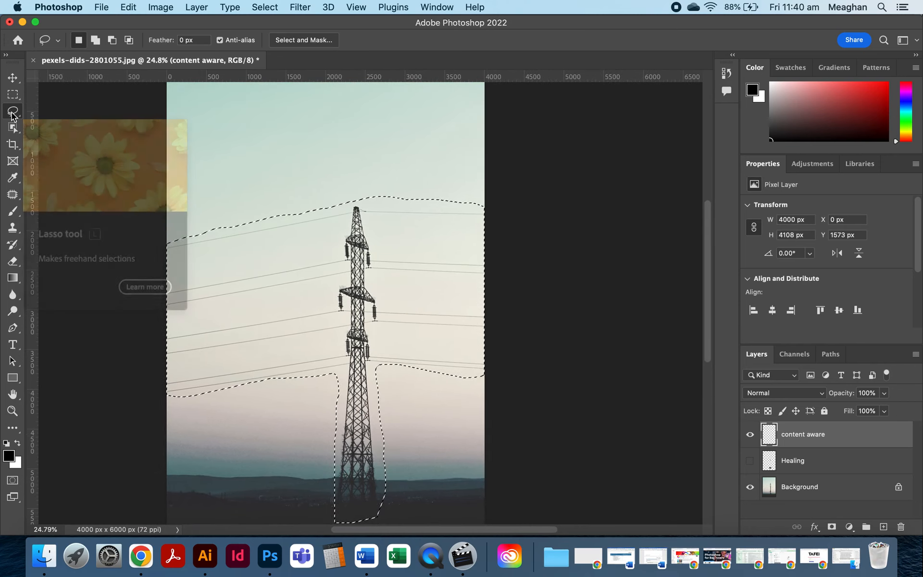
pyautogui.press('super+d')
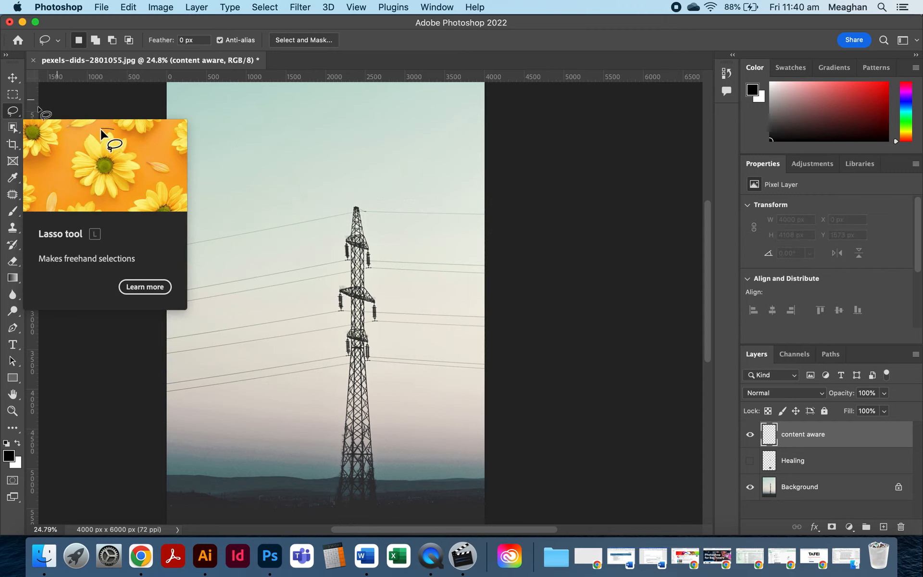
# Draw a polygonal lasso selection around the pylon and the power lines, reaching down to the pylon's base.
pyautogui.moveTo(13, 111); pyautogui.dragTo(46, 123)
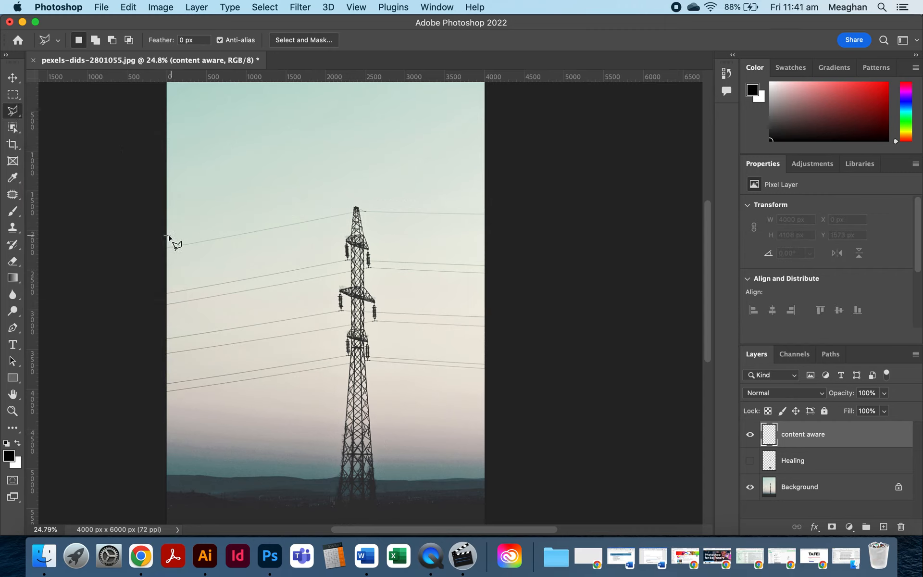
pyautogui.click(355, 196)
pyautogui.click(492, 203)
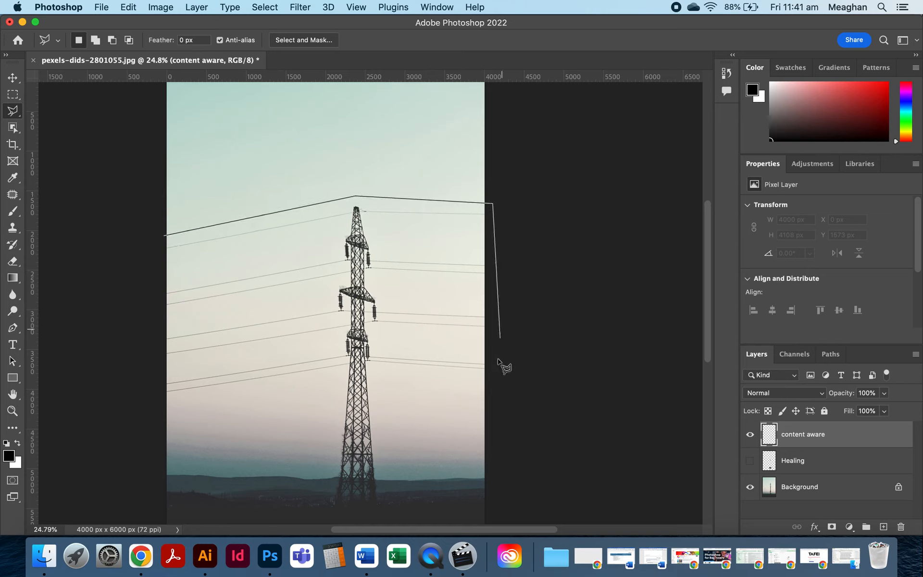
pyautogui.click(373, 368)
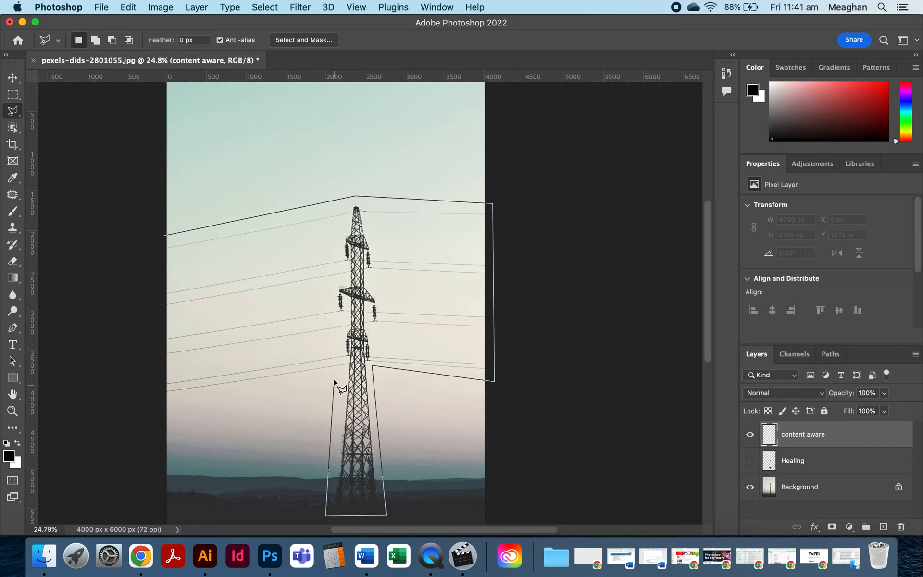
pyautogui.click(166, 399)
pyautogui.click(164, 232)
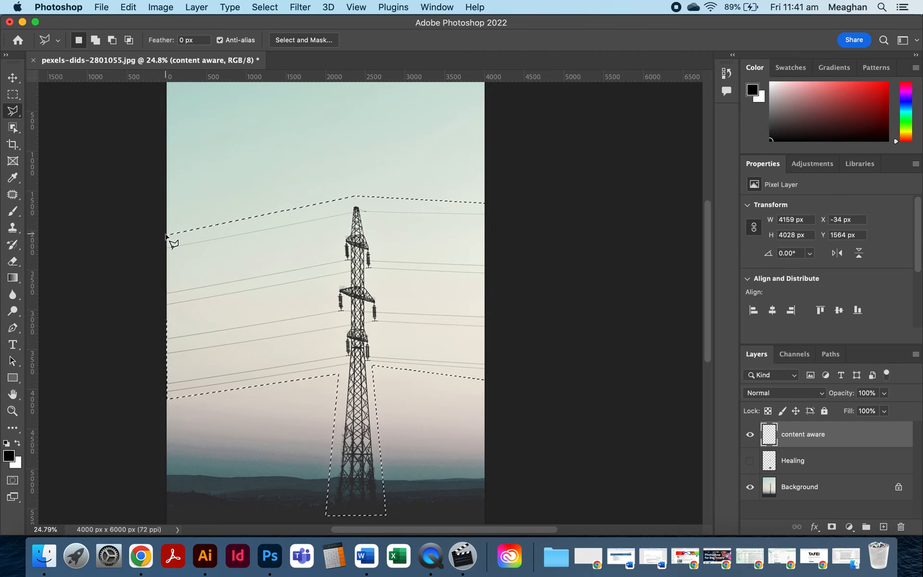
pyautogui.scroll(-2, 531, 294)
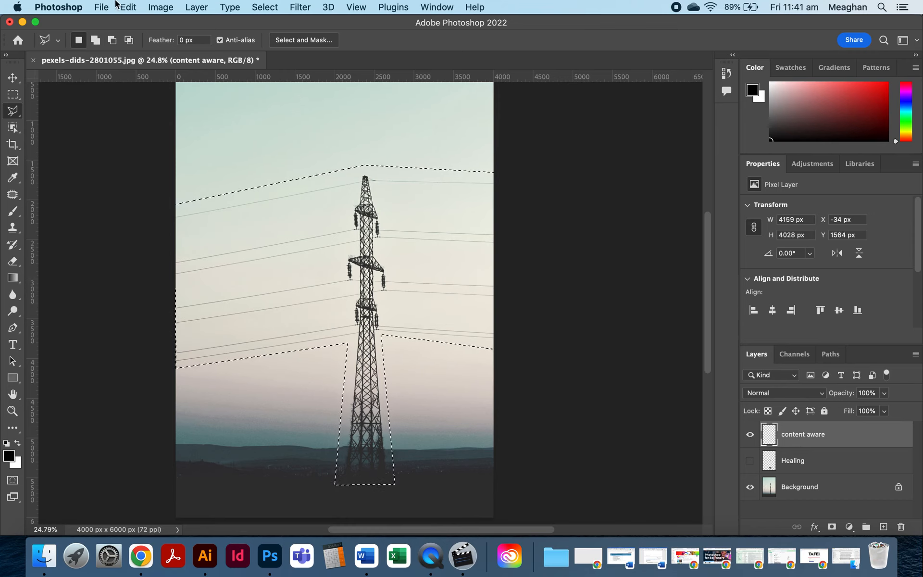
# Try to fill the selection with Content-Aware on the empty content aware layer.
pyautogui.click(166, 6)
pyautogui.moveTo(128, 8)
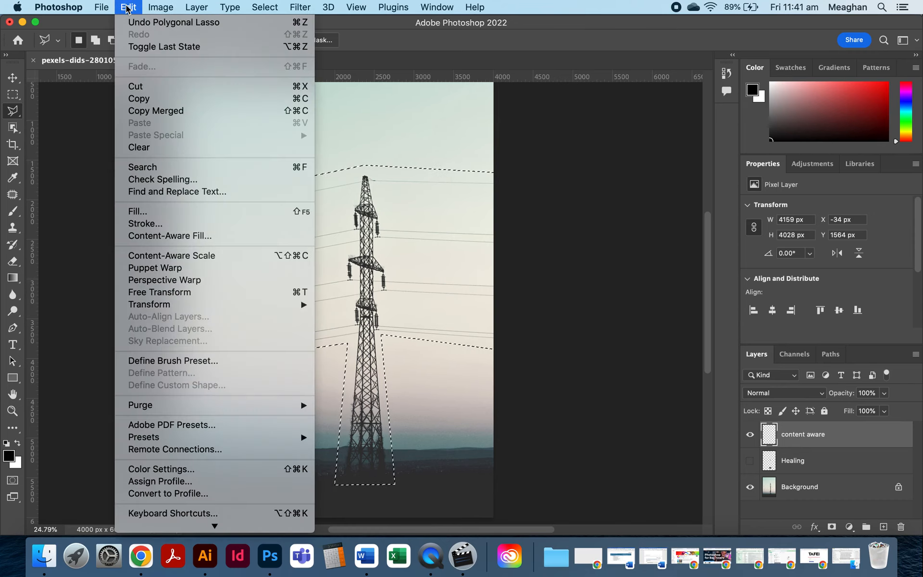
pyautogui.click(143, 212)
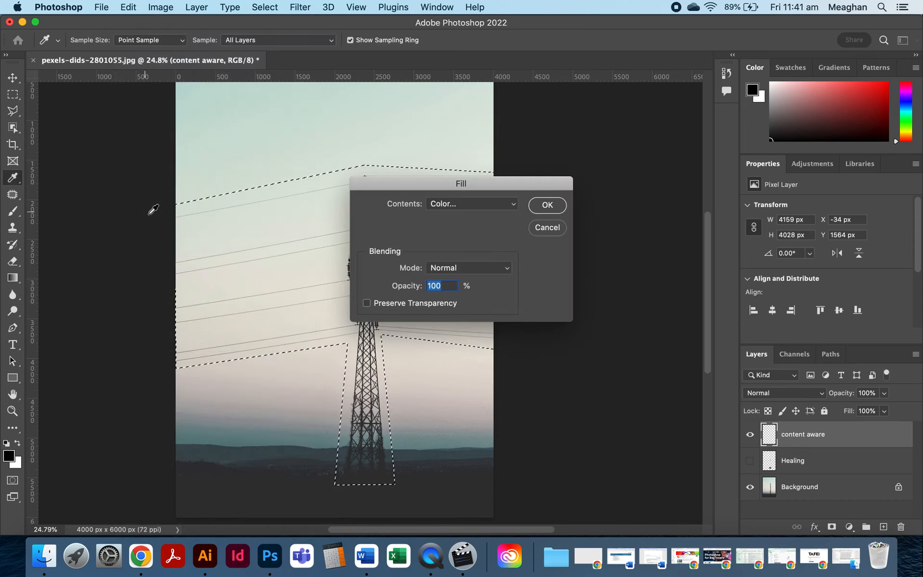
pyautogui.click(461, 203)
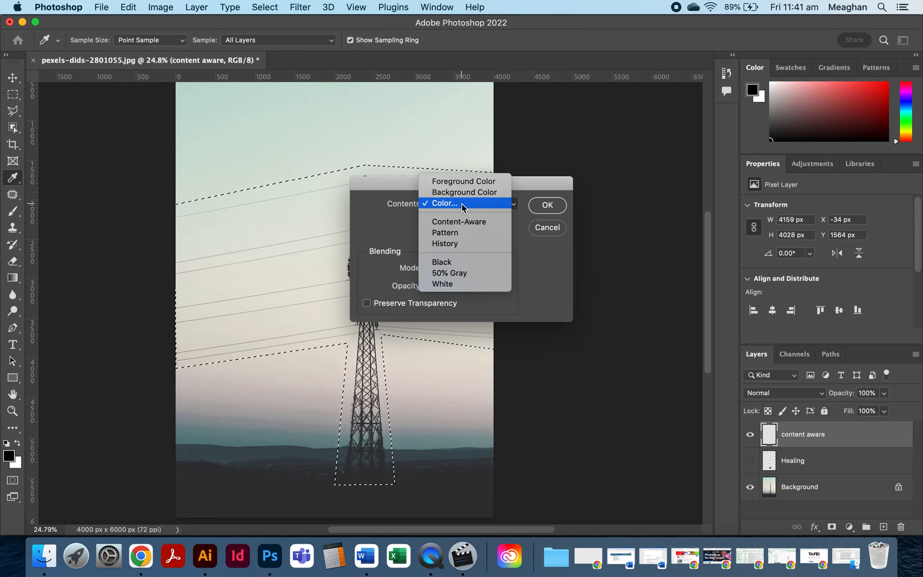
pyautogui.click(493, 223)
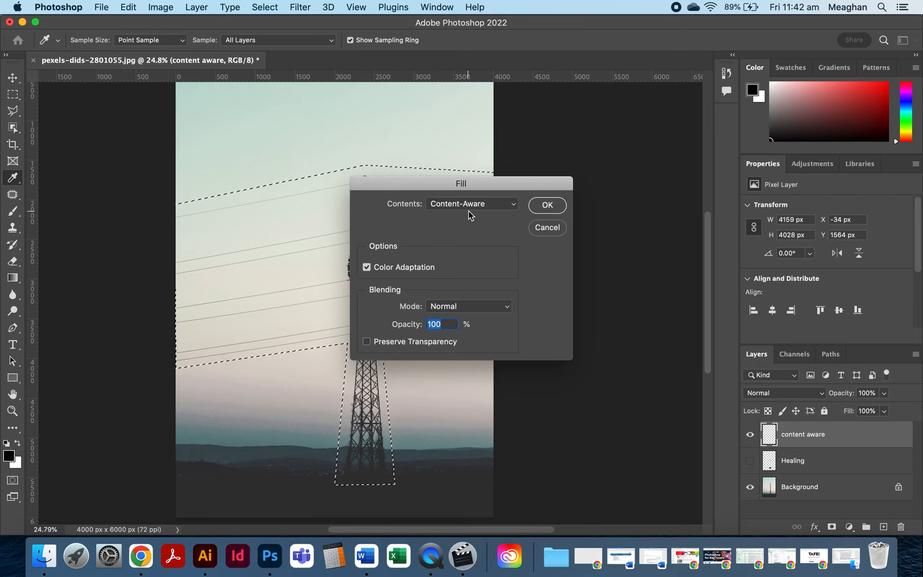
pyautogui.click(552, 206)
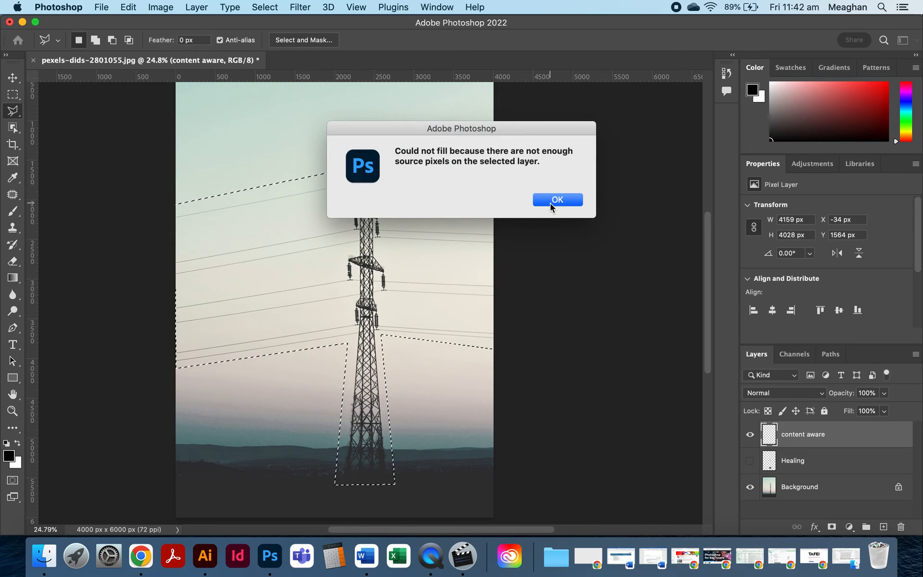
pyautogui.click(557, 200)
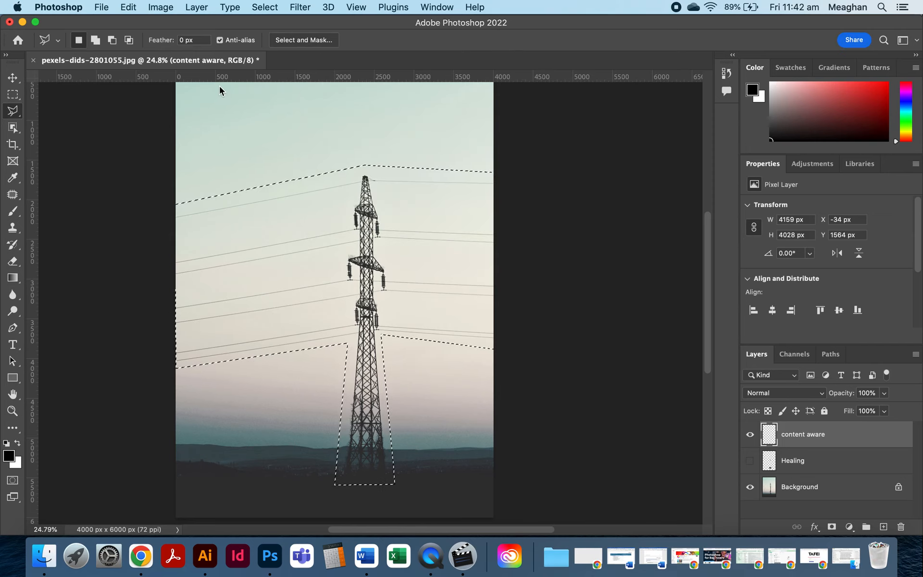
pyautogui.click(129, 7)
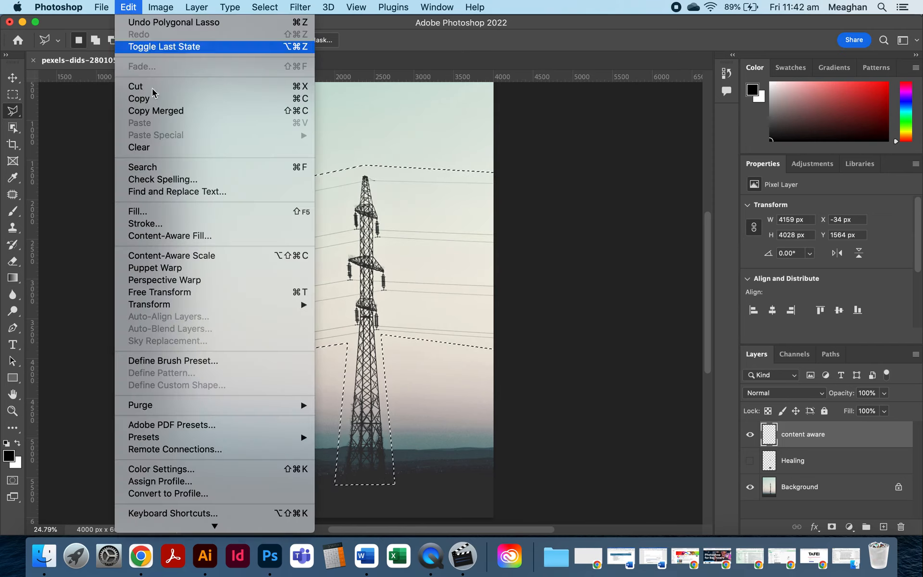
pyautogui.click(165, 212)
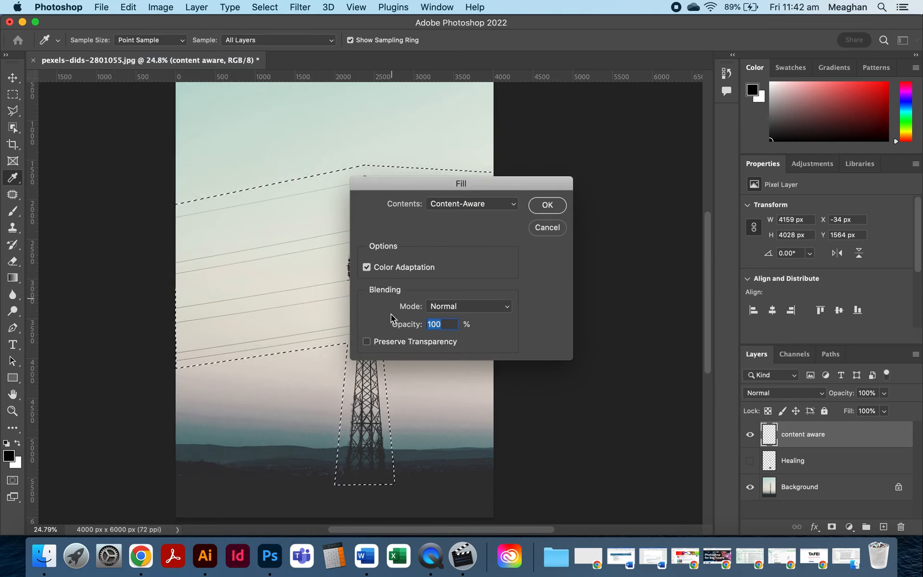
pyautogui.click(497, 307)
pyautogui.click(552, 301)
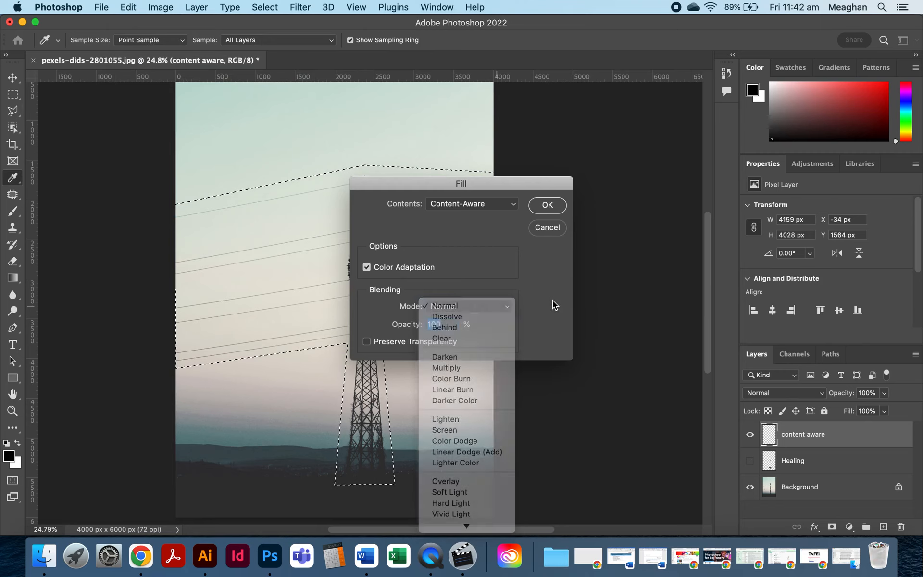
pyautogui.click(557, 229)
# Delete the empty content aware layer and duplicate the Background layer, renaming the copy content aware.
pyautogui.press('l')
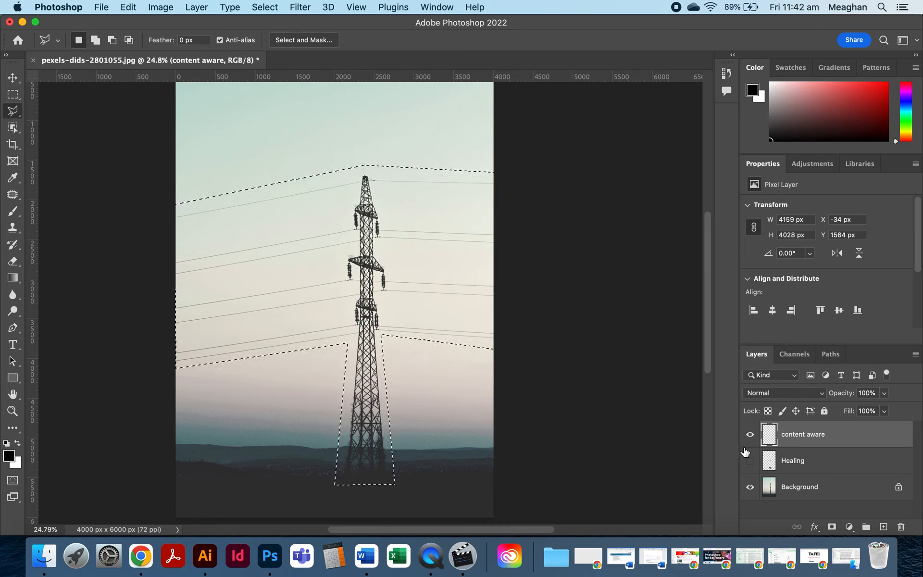
pyautogui.moveTo(826, 436); pyautogui.dragTo(901, 527)
pyautogui.moveTo(831, 470); pyautogui.dragTo(883, 526)
pyautogui.doubleClick(807, 463)
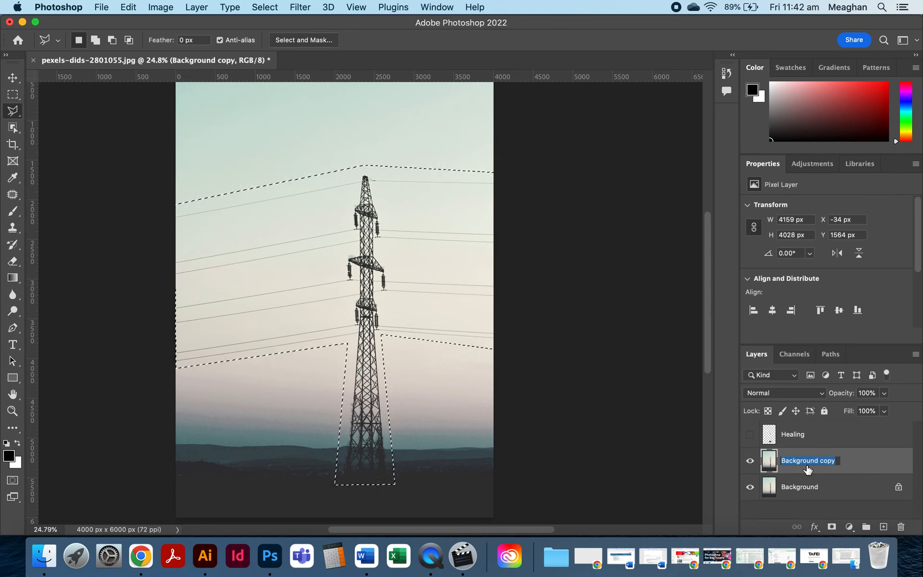
pyautogui.write('content aware')
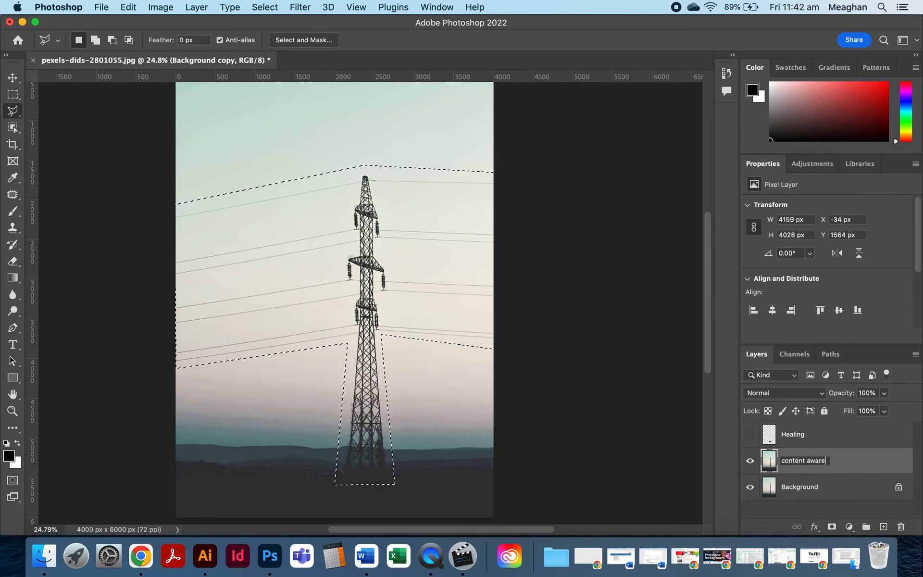
pyautogui.press('Return')
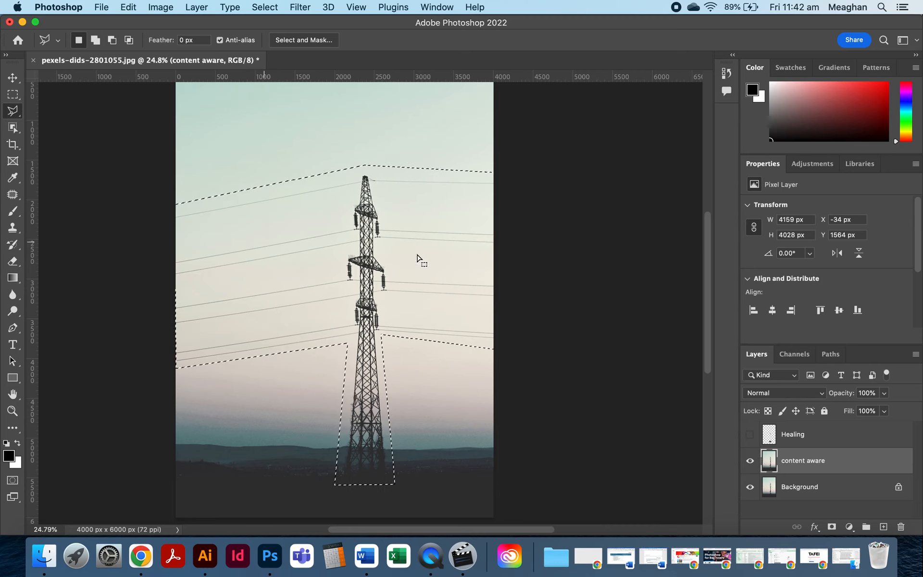
pyautogui.click(128, 6)
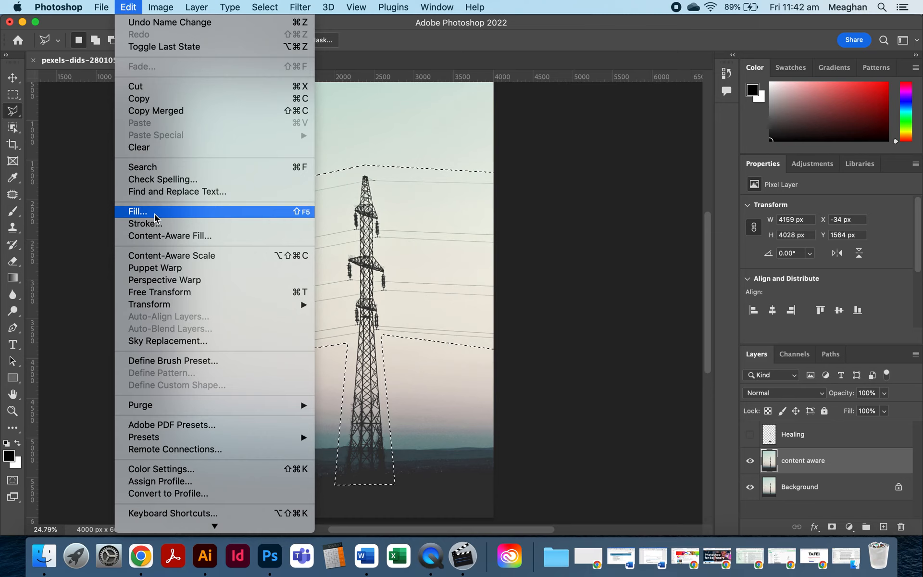
pyautogui.click(166, 240)
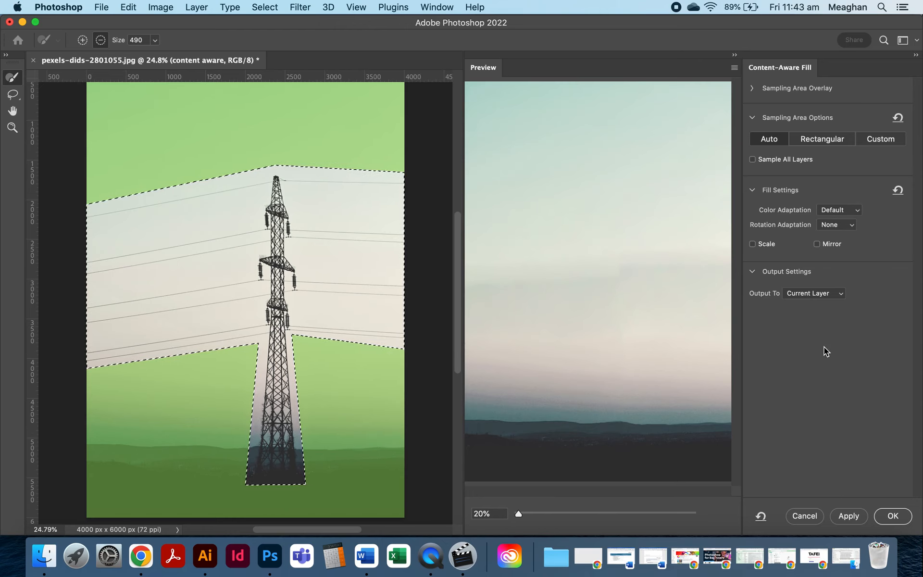
pyautogui.click(810, 514)
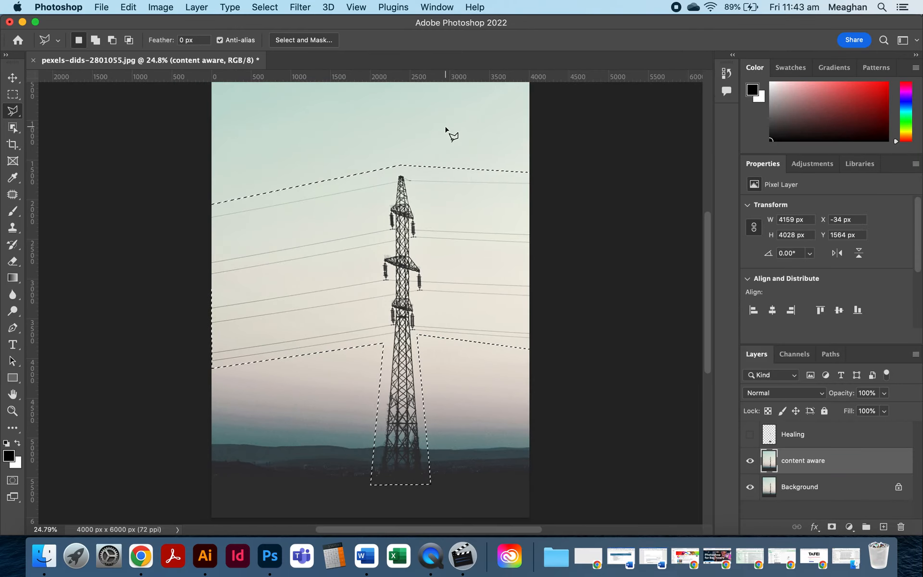
# Fill the selection with Content-Aware on the content aware layer, then deselect.
pyautogui.click(130, 7)
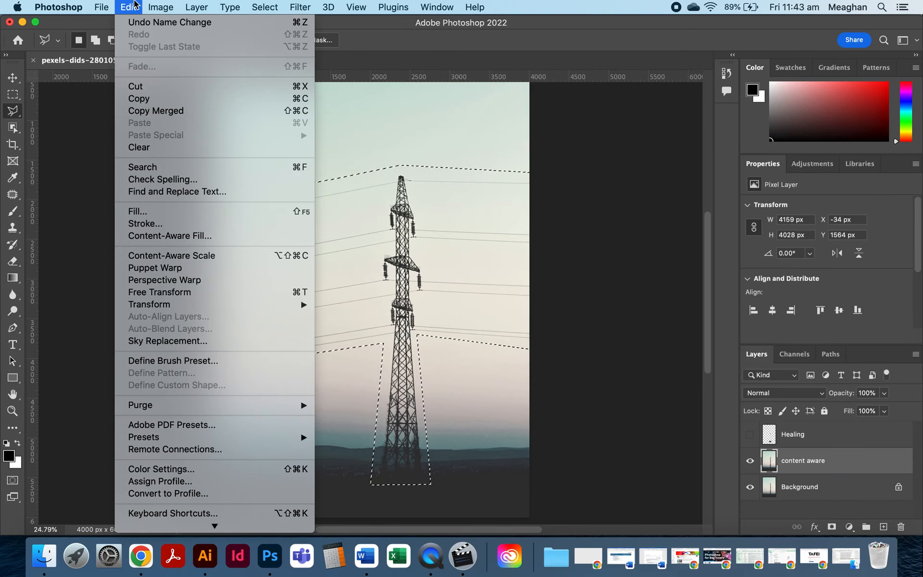
pyautogui.click(158, 213)
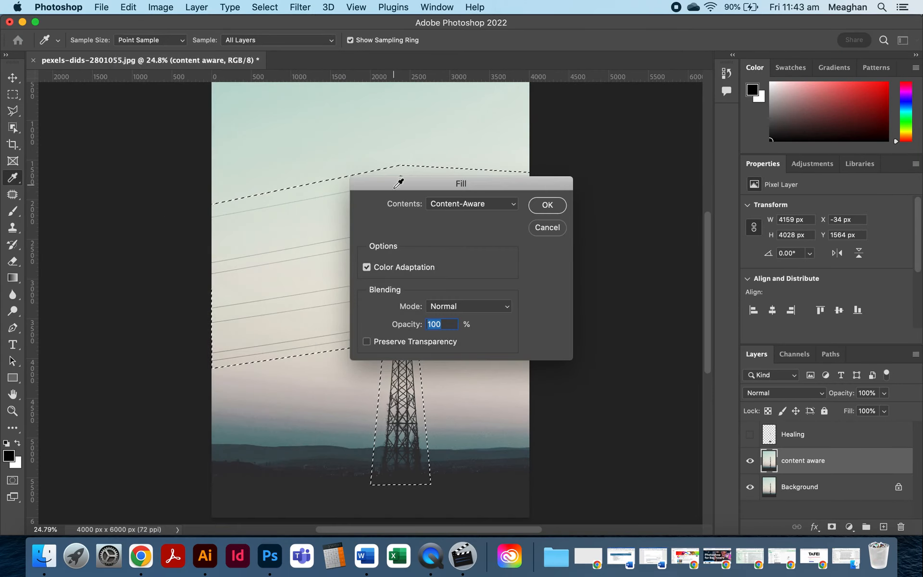
pyautogui.click(435, 204)
pyautogui.click(450, 204)
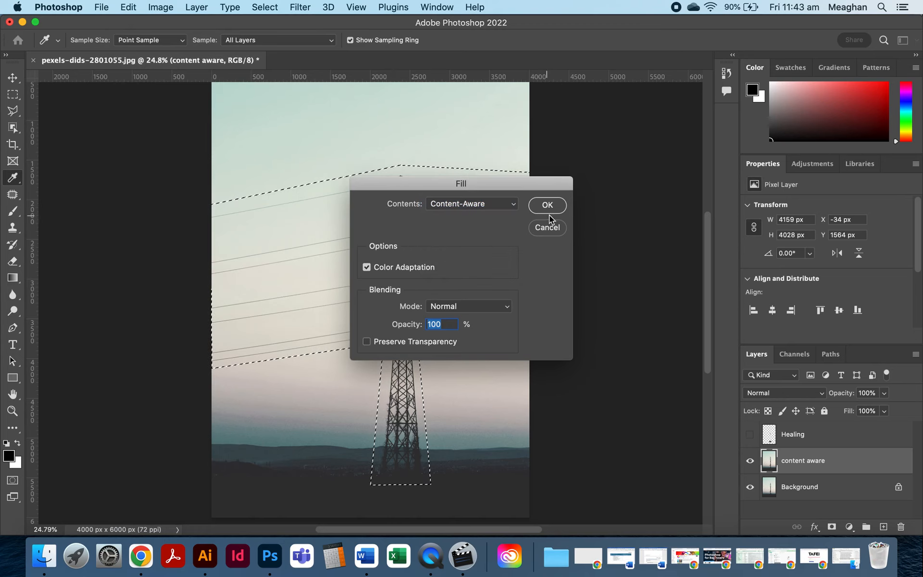
pyautogui.click(547, 206)
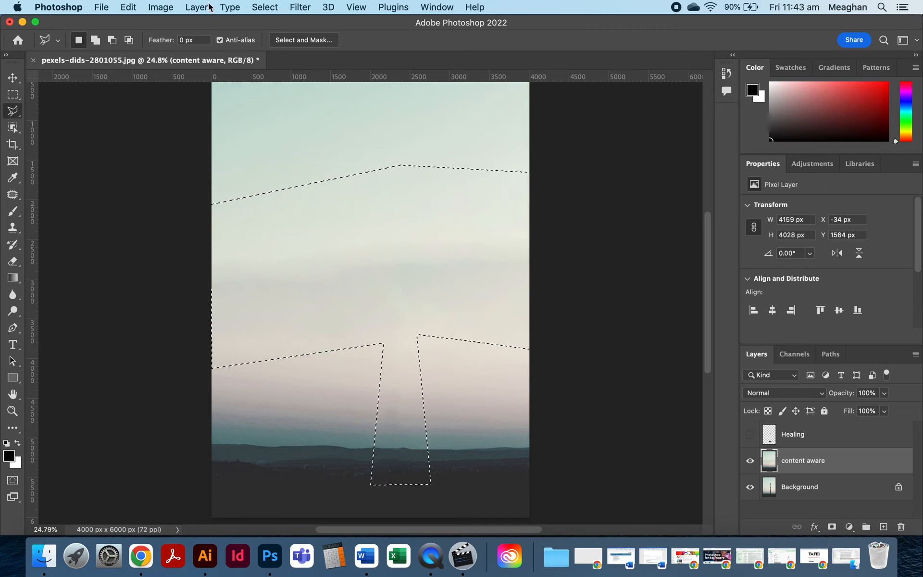
pyautogui.click(265, 6)
pyautogui.click(273, 33)
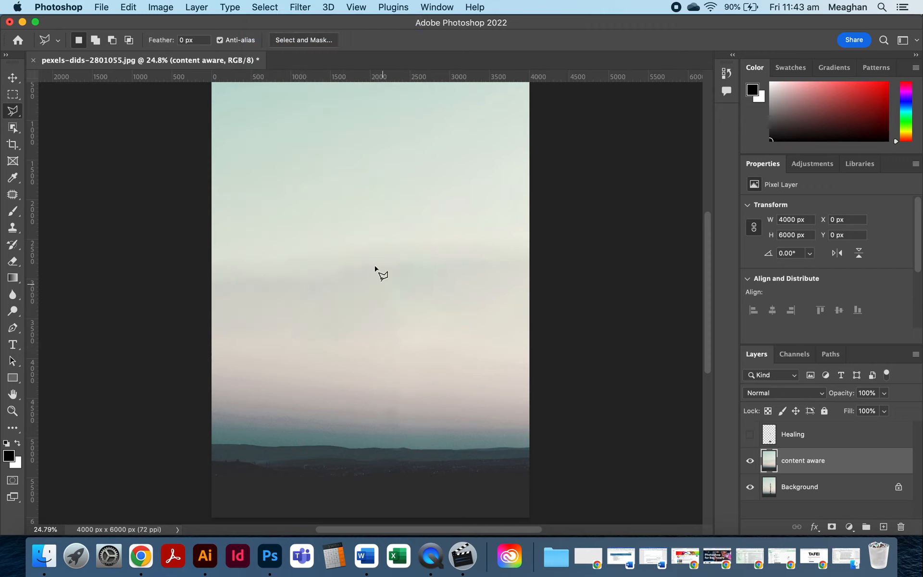
# Zoom and pan across the filled sky to examine the content-aware result.
pyautogui.scroll(3, 373, 264)
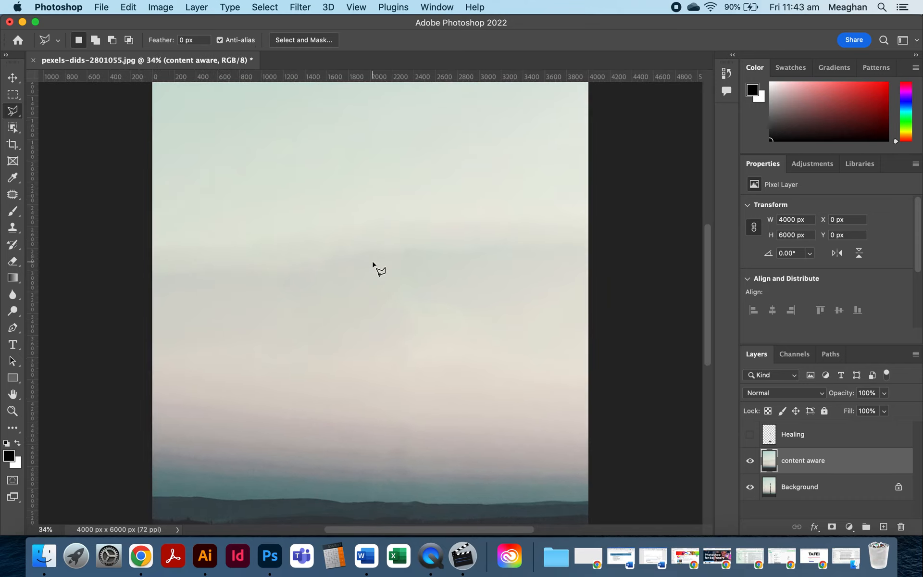
pyautogui.hscroll(3, 373, 264)
pyautogui.scroll(-3, 373, 264)
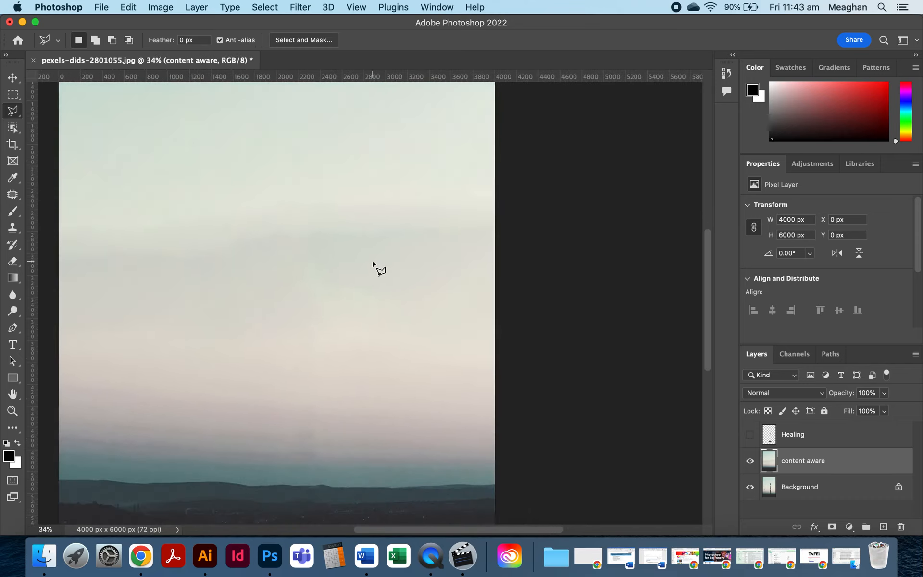
pyautogui.hscroll(-4, 373, 263)
pyautogui.scroll(-1, 373, 263)
pyautogui.hscroll(2, 372, 266)
pyautogui.scroll(3, 372, 265)
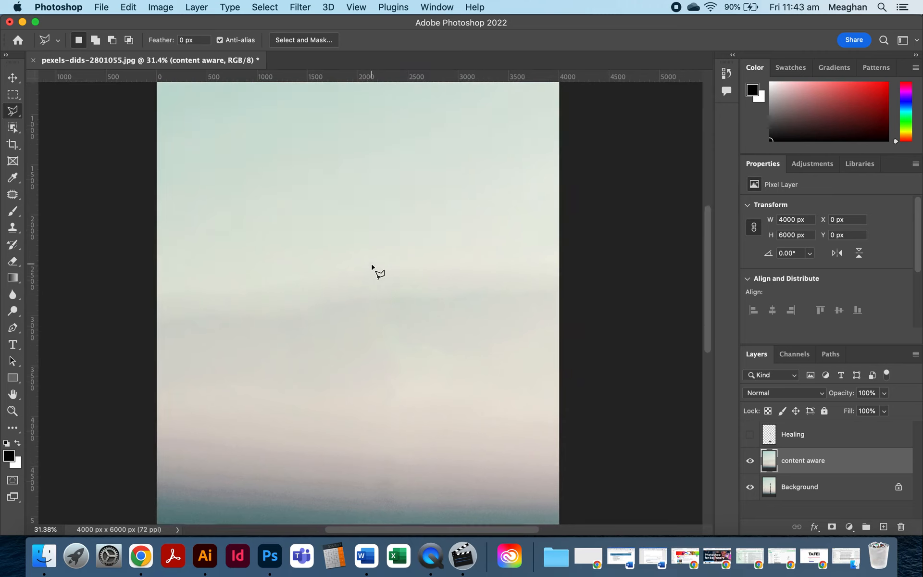
pyautogui.scroll(-1, 372, 268)
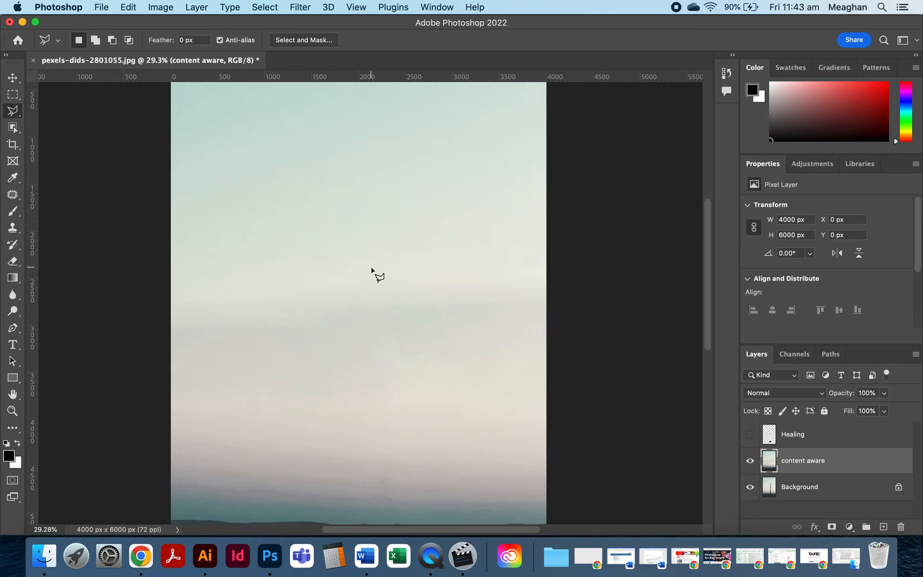
pyautogui.scroll(-5, 371, 269)
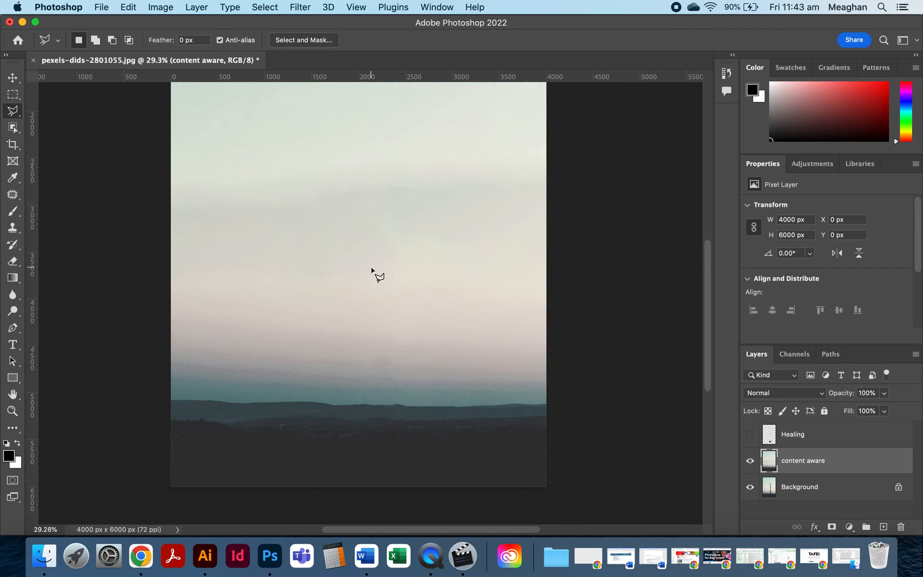
pyautogui.click(135, 6)
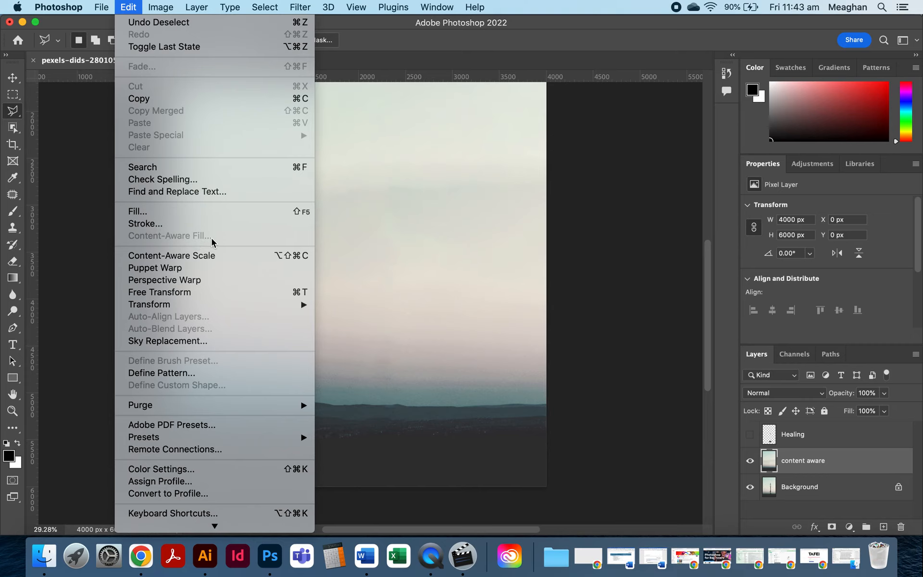
pyautogui.click(591, 261)
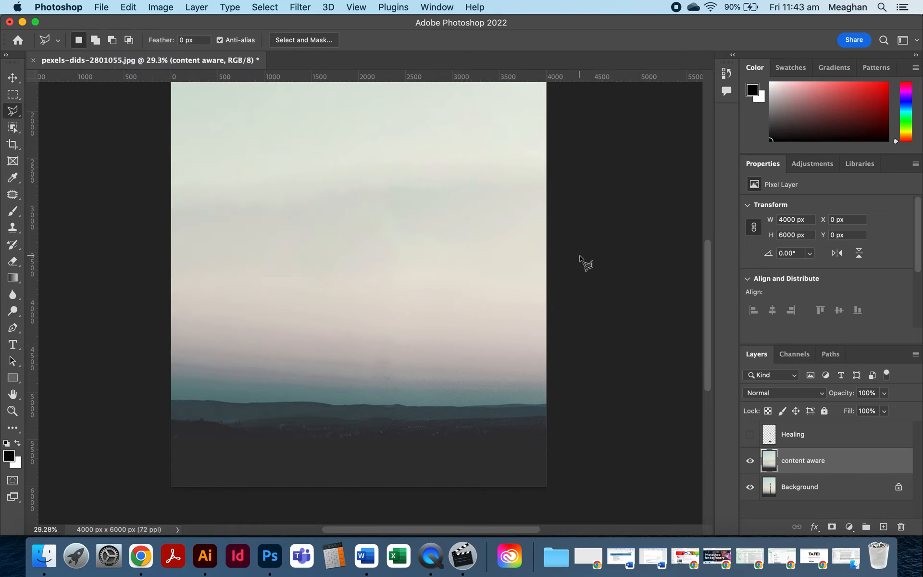
pyautogui.scroll(3, 435, 313)
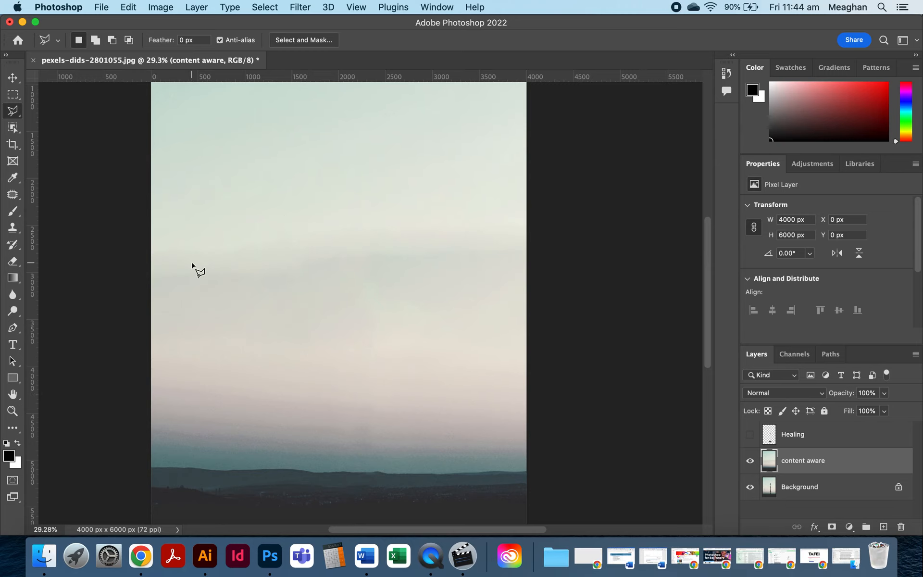
# Open the pexels-julia-volk-5273529.jpg teapot photo from the Resource Images folder in Photoshop.
pyautogui.click(47, 554)
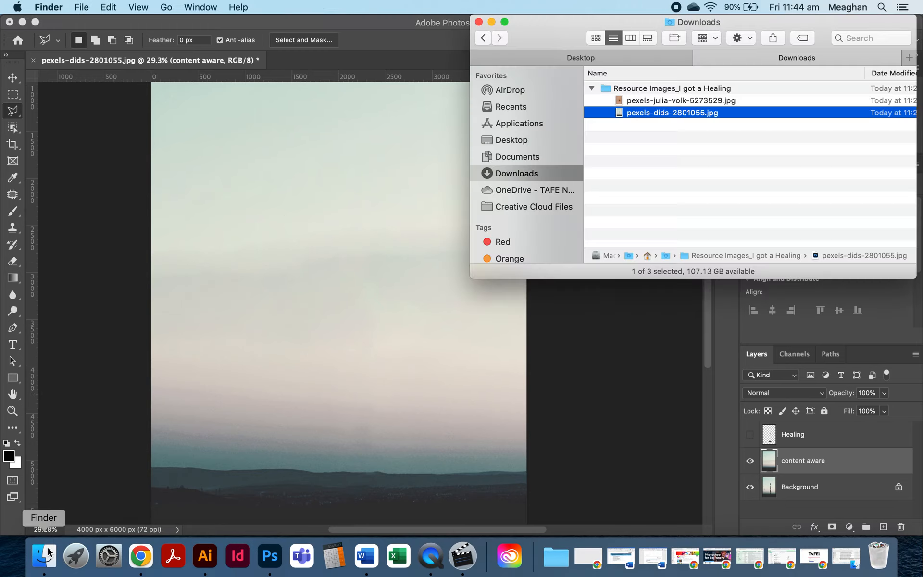
pyautogui.click(697, 99)
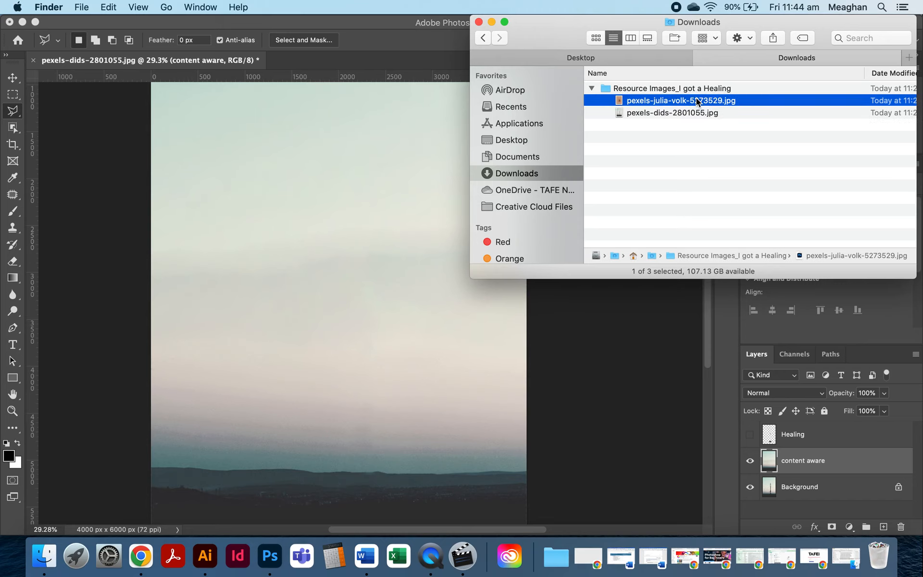
pyautogui.click(697, 100)
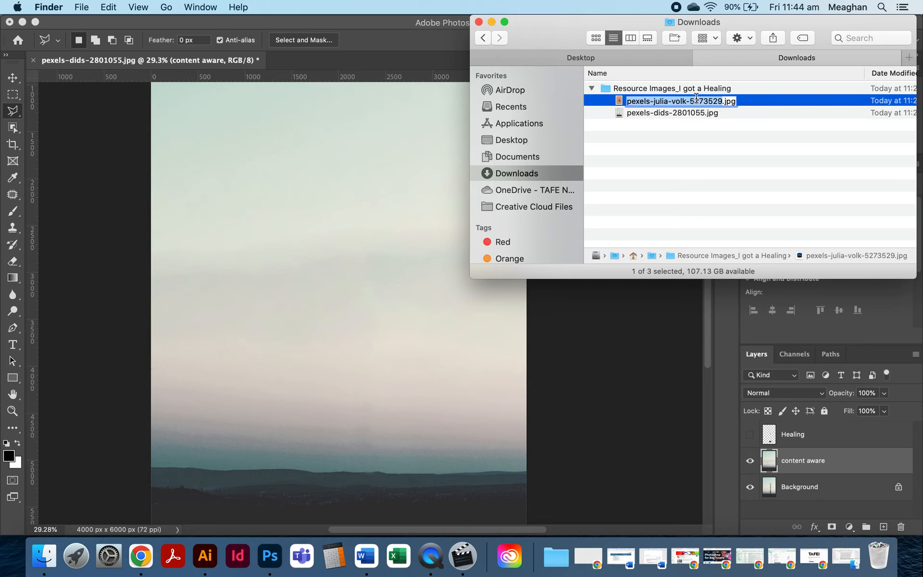
pyautogui.doubleClick(623, 98)
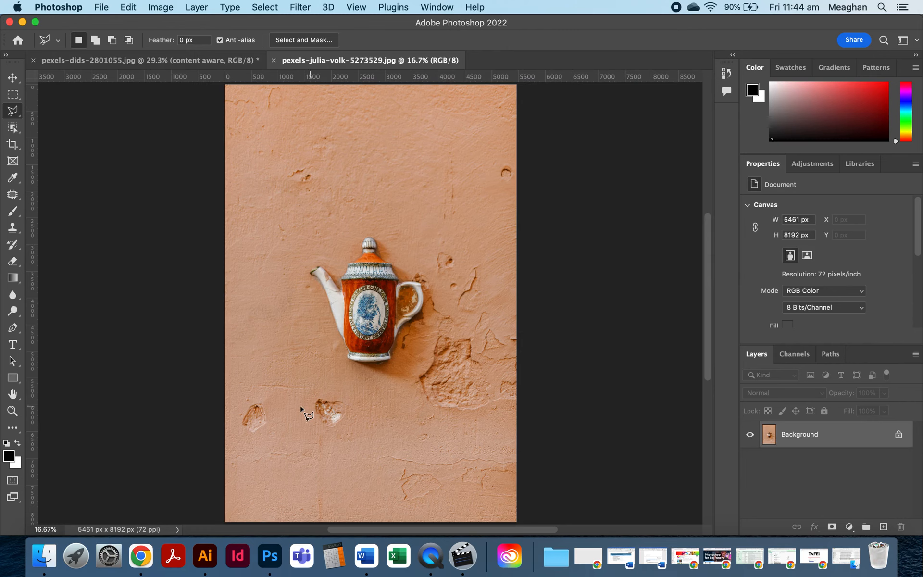
# Add a new empty layer above the Background of the teapot photo.
pyautogui.scroll(3, 301, 406)
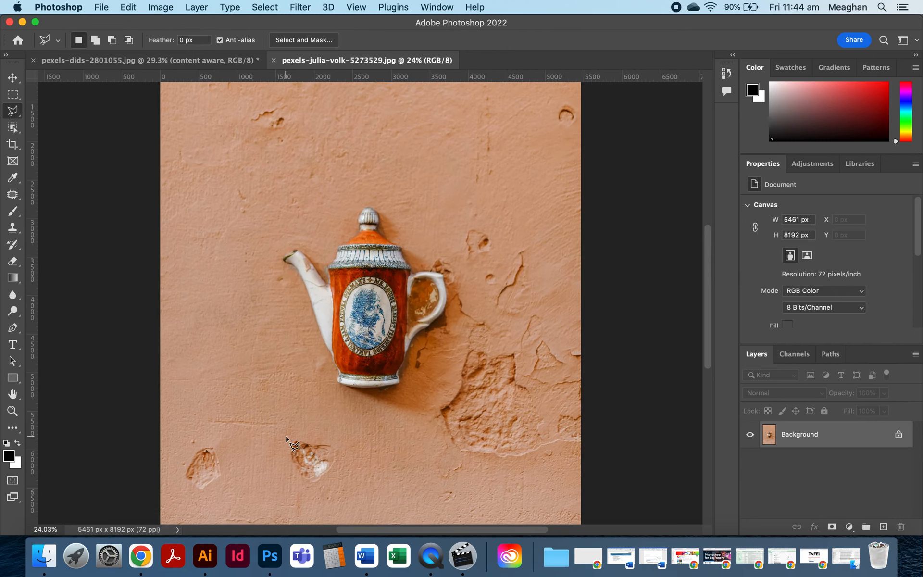
pyautogui.scroll(-5, 293, 443)
pyautogui.hscroll(-2, 293, 443)
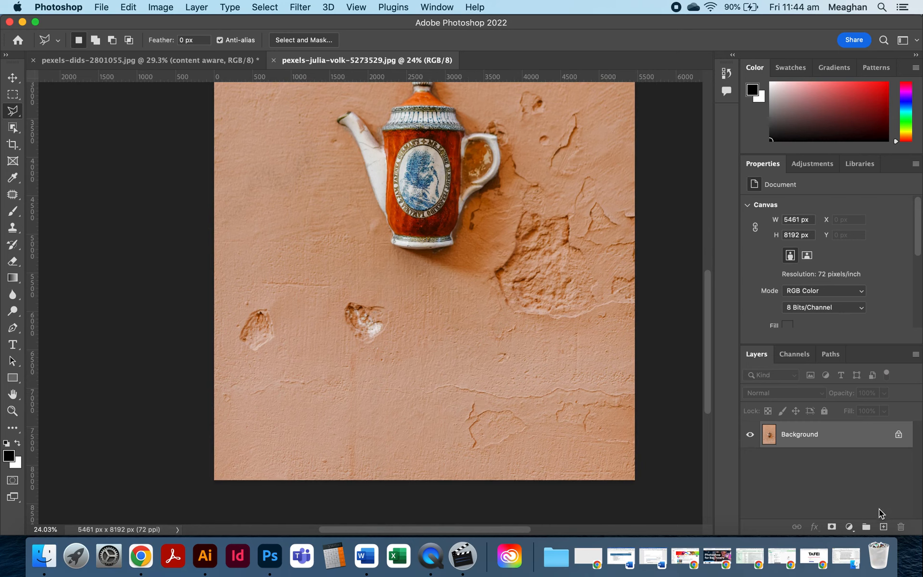
pyautogui.click(883, 526)
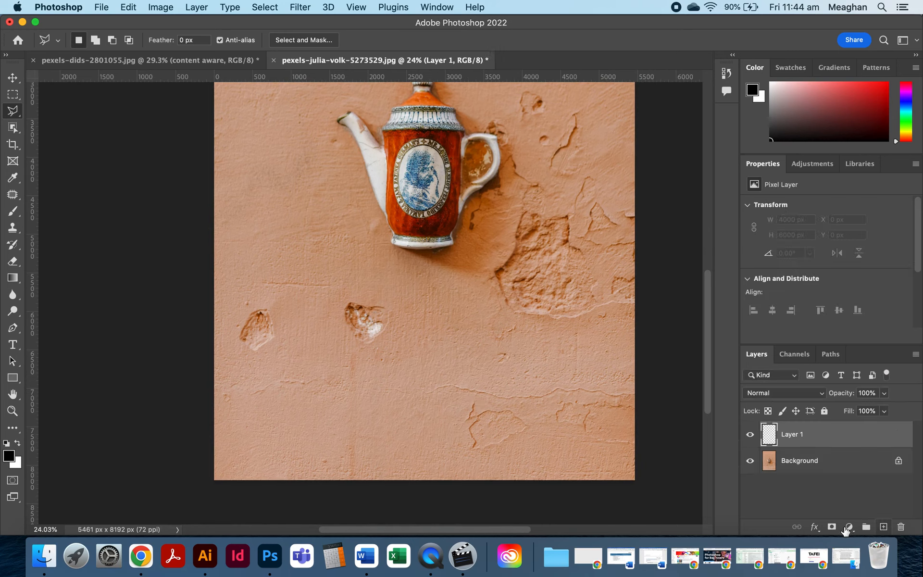
# Select the lower-left blemish on the wall with the Patch tool and patch it with nearby clean wall texture.
pyautogui.click(12, 193)
pyautogui.moveTo(258, 302)
pyautogui.mouseDown()
pyautogui.moveTo(236, 340)
pyautogui.moveTo(262, 354)
pyautogui.moveTo(283, 328)
pyautogui.moveTo(253, 301)
pyautogui.moveTo(260, 323)
pyautogui.moveTo(258, 247)
pyautogui.mouseUp()
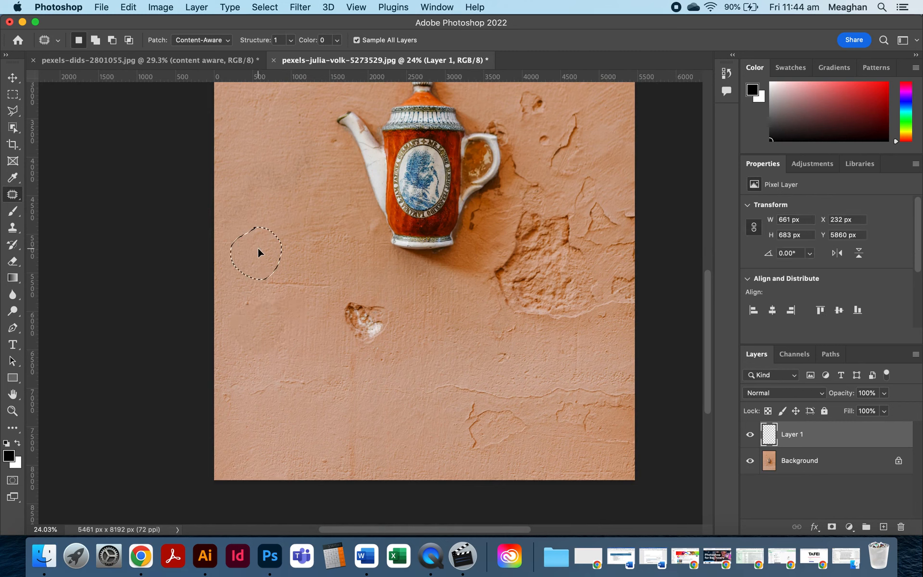
pyautogui.click(307, 351)
# Switch to the Spot Healing Brush and heal the blemish below the teapot's spout.
pyautogui.rightClick(17, 195)
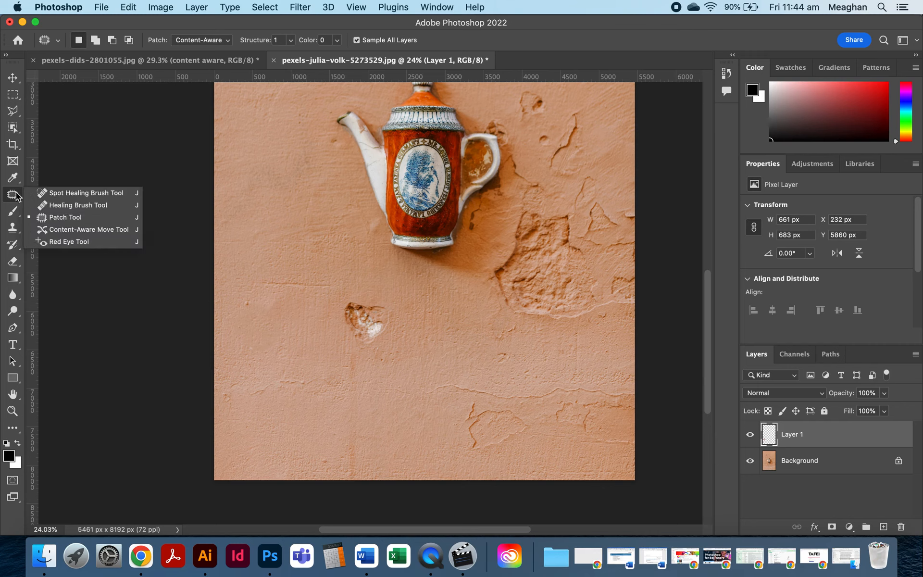
pyautogui.click(82, 193)
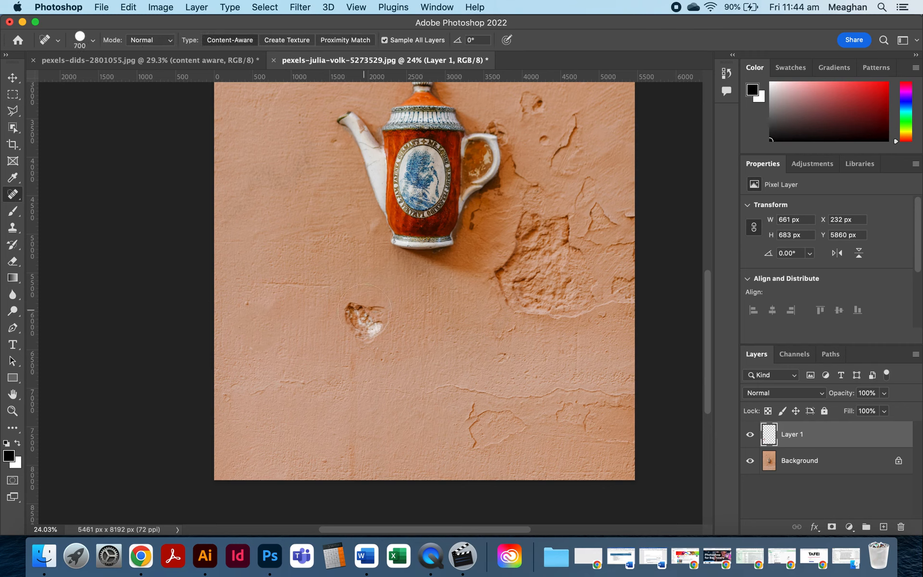
pyautogui.click(365, 319)
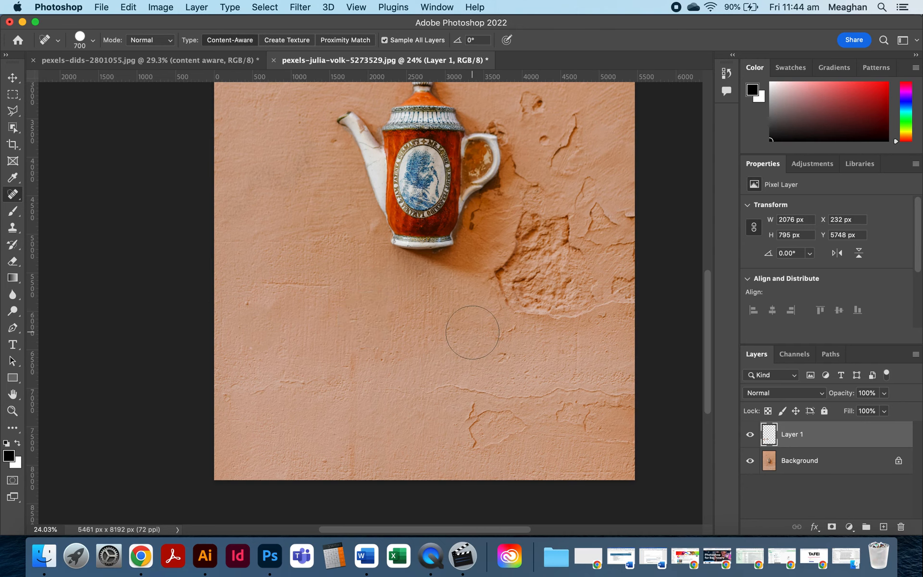
# Reduce the Spot Healing brush size to 250 and heal the small ring mark near the wall's right edge.
pyautogui.scroll(10, 472, 332)
pyautogui.hscroll(3, 473, 332)
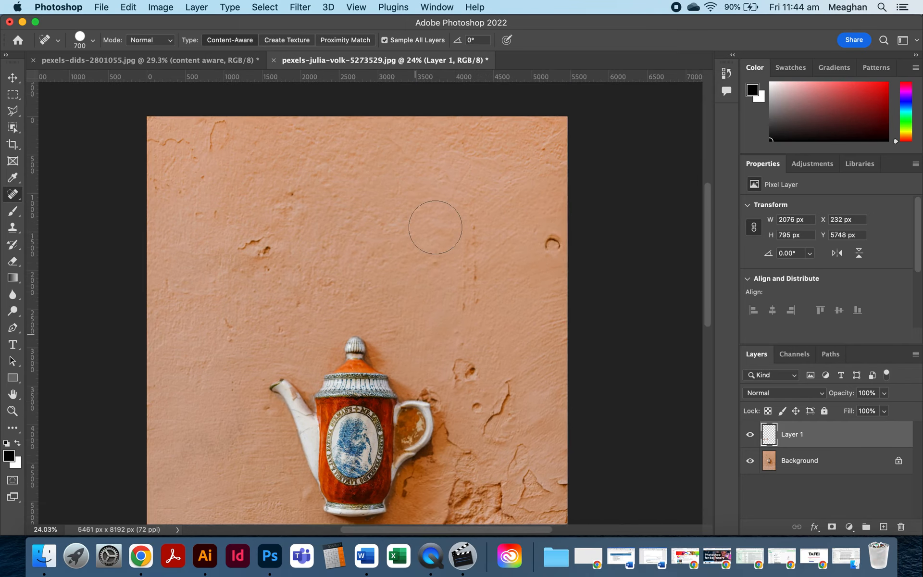
pyautogui.scroll(2, 435, 227)
pyautogui.press('[')
pyautogui.press('[')
pyautogui.press('[')
pyautogui.press('[')
pyautogui.press('[')
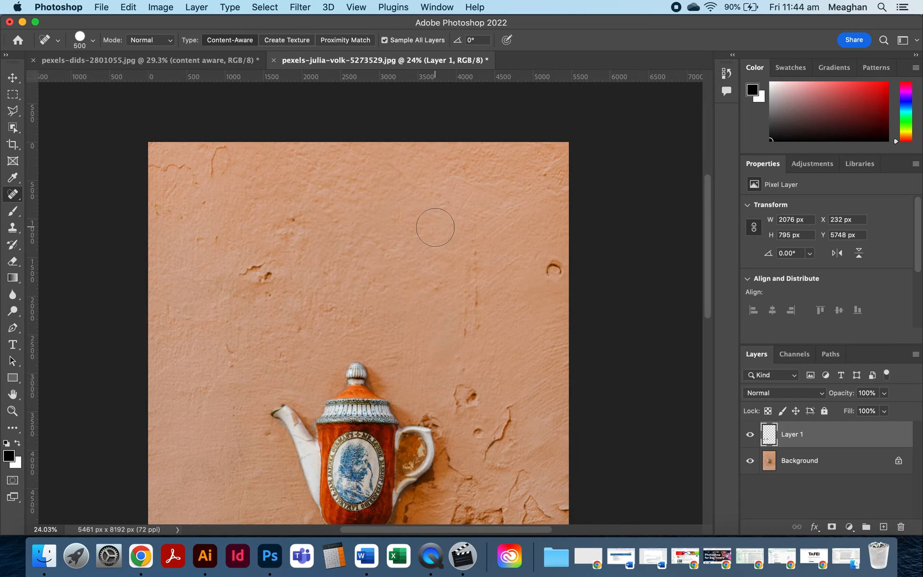
pyautogui.click(553, 267)
pyautogui.rightClick(13, 195)
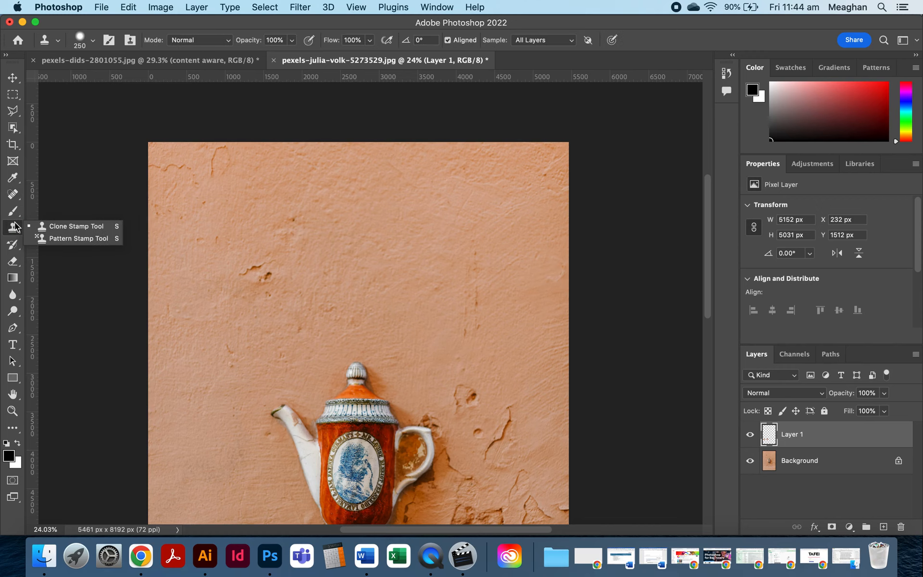
pyautogui.click(16, 96)
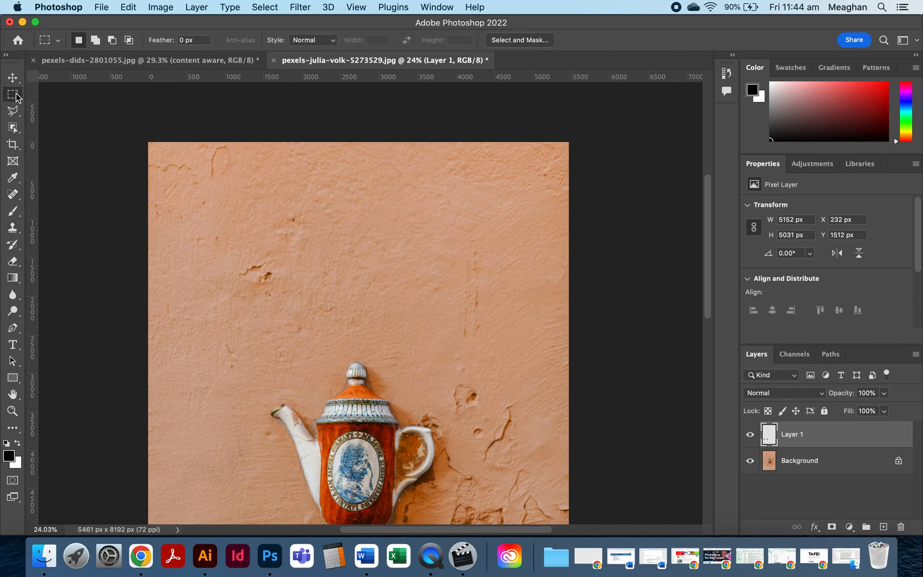
pyautogui.scroll(-10, 312, 299)
pyautogui.hscroll(-2, 312, 299)
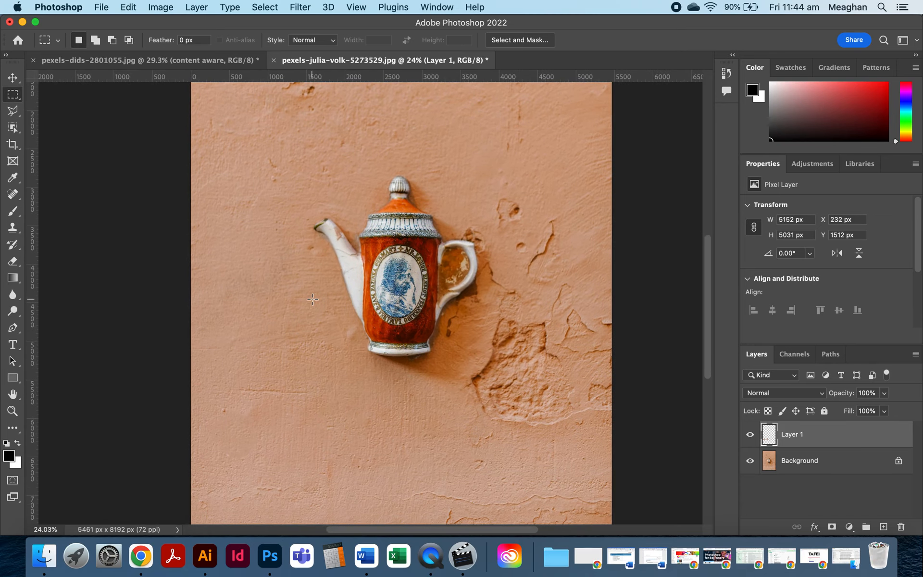
pyautogui.scroll(-2, 312, 299)
pyautogui.scroll(3, 312, 299)
pyautogui.hscroll(2, 313, 299)
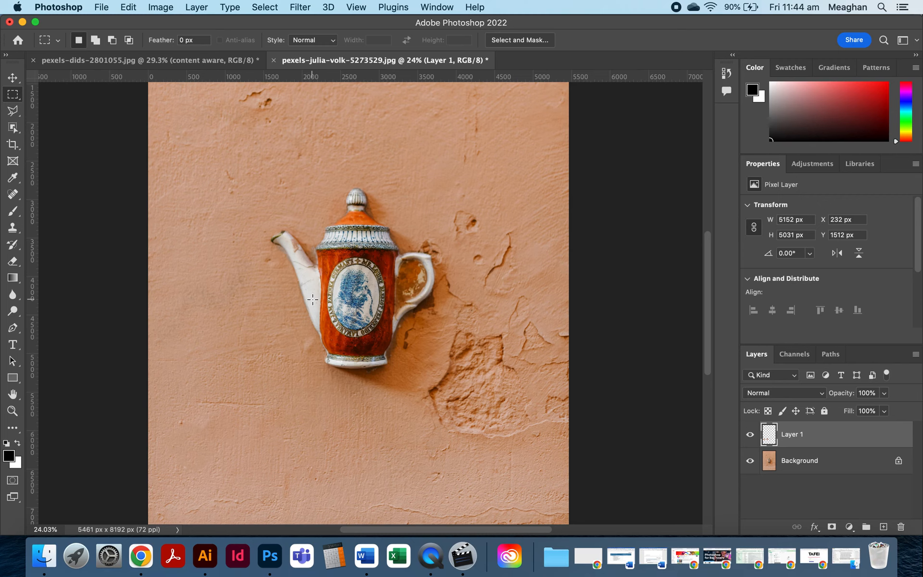
pyautogui.scroll(3, 472, 219)
pyautogui.hscroll(1, 472, 218)
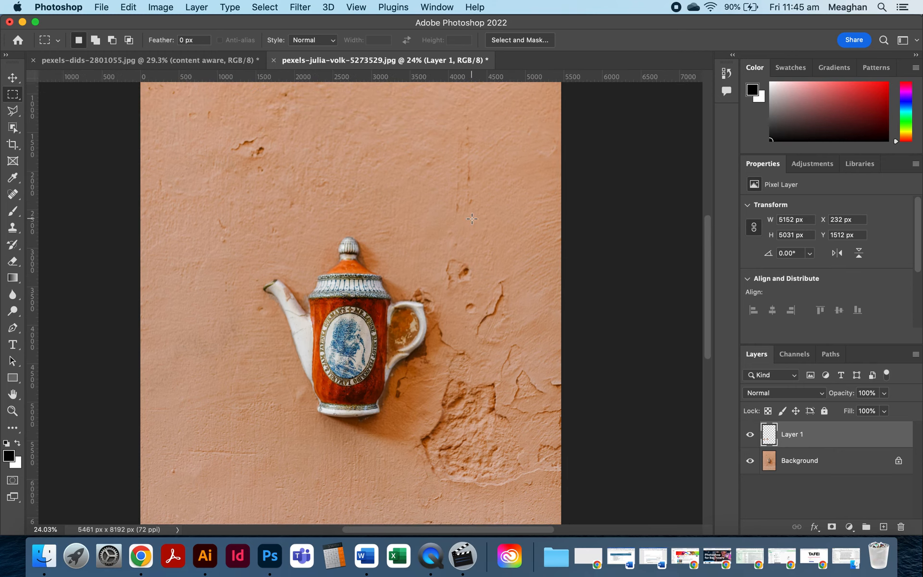
pyautogui.scroll(-5, 472, 219)
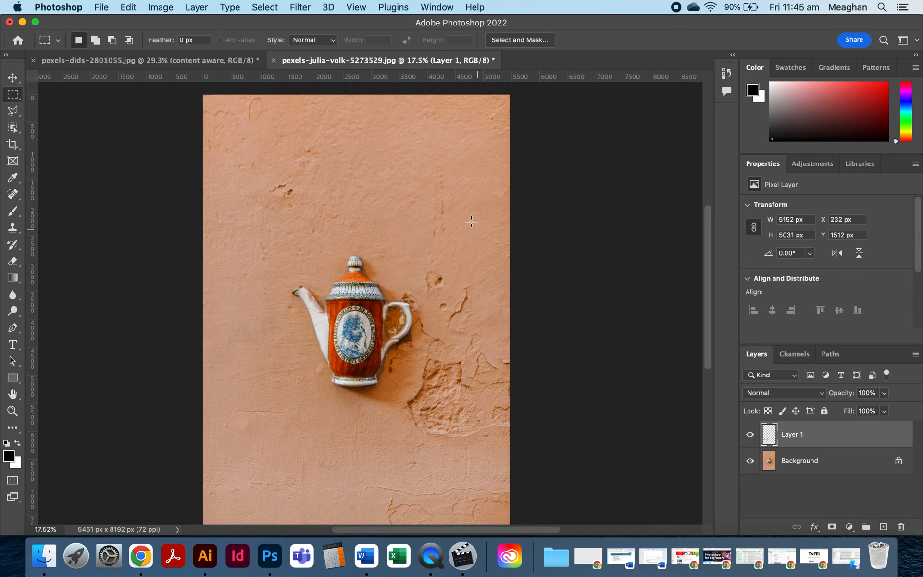
pyautogui.scroll(-2, 471, 221)
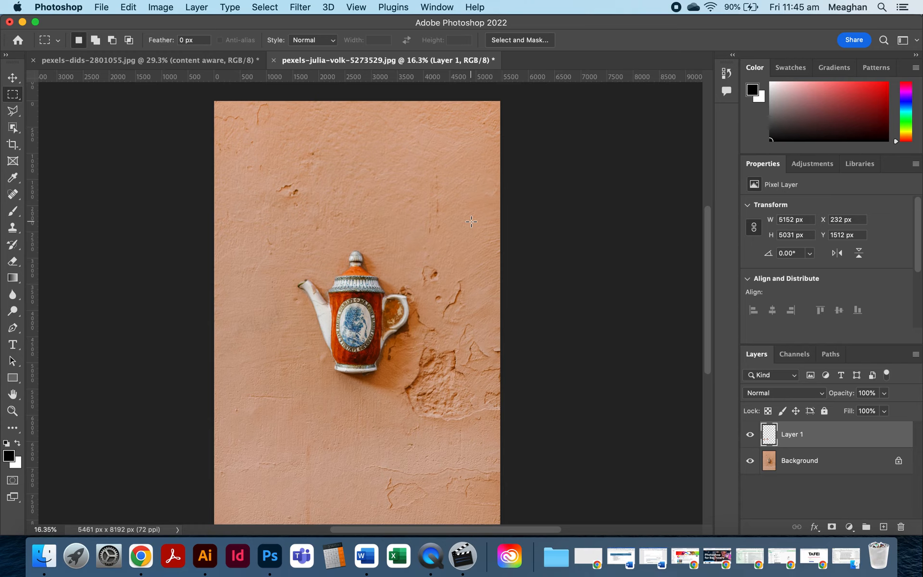